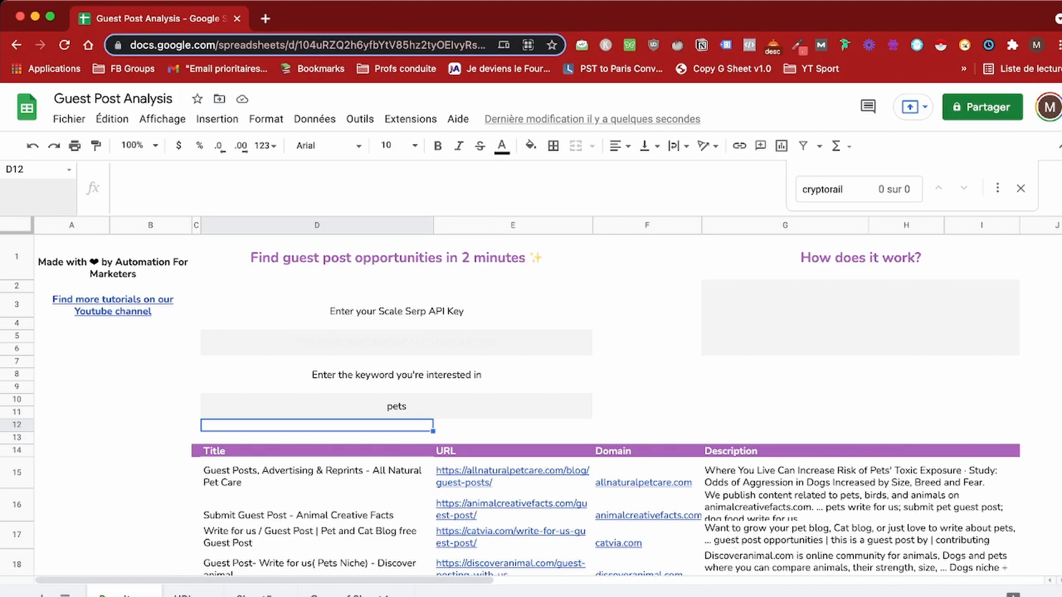
Step: Delete the 'pets' keyword from the merged keyword cell D10:E11 on the Results sheet
left_click(396, 407)
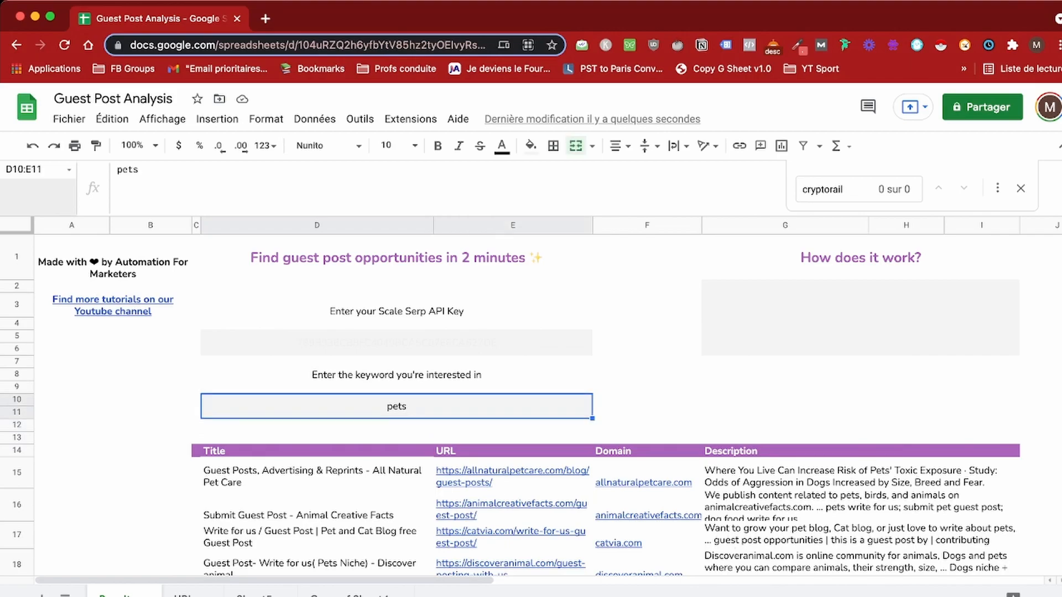
key("BackSpace")
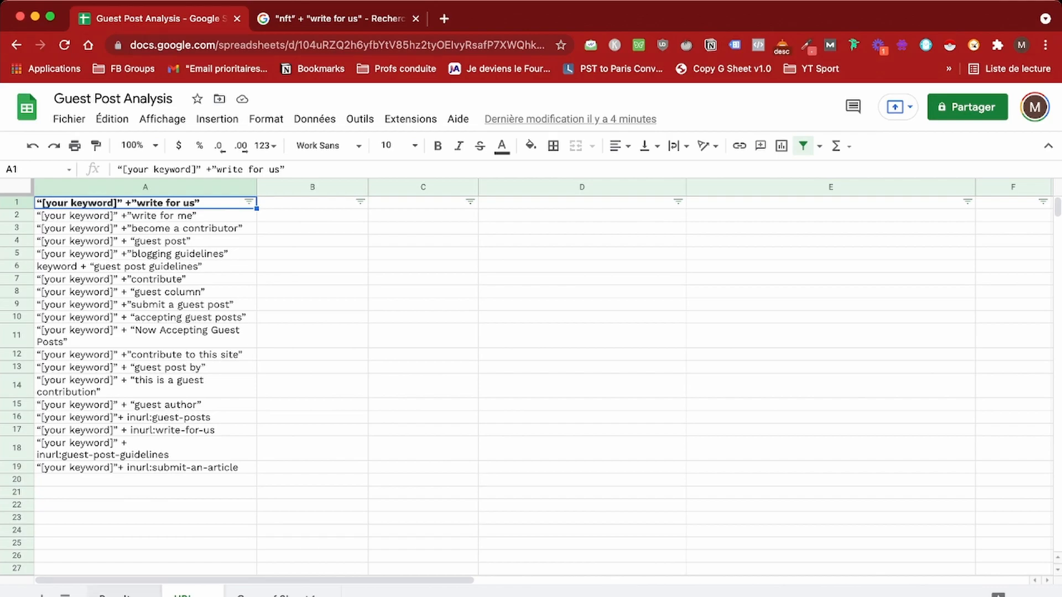
Step: Enter 'nft' as the keyword in the Results sheet's D10:E11 cell, then return to the URLs sheet
left_click(113, 594)
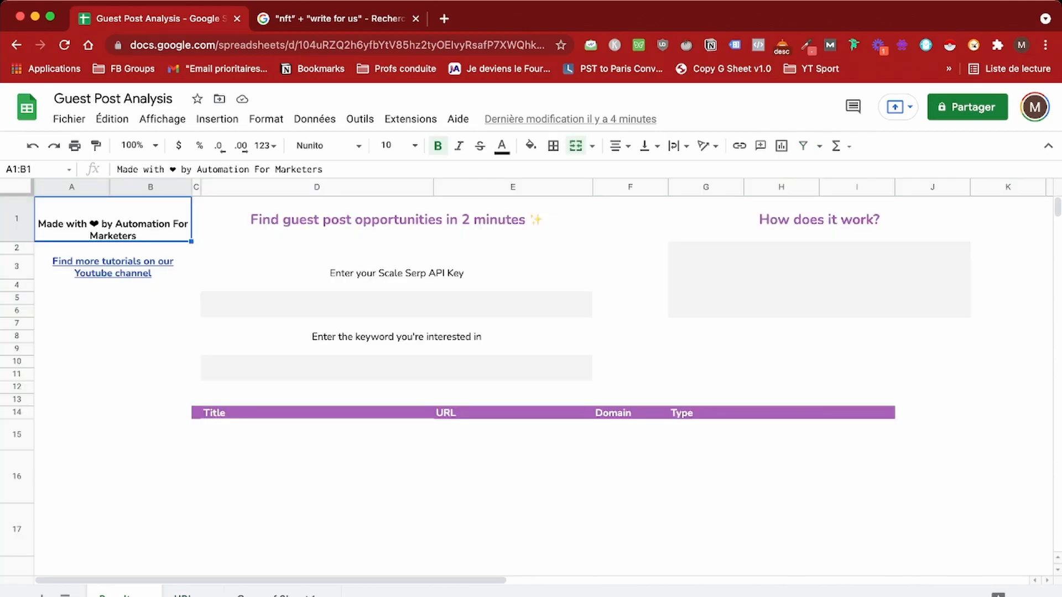
left_click(396, 369)
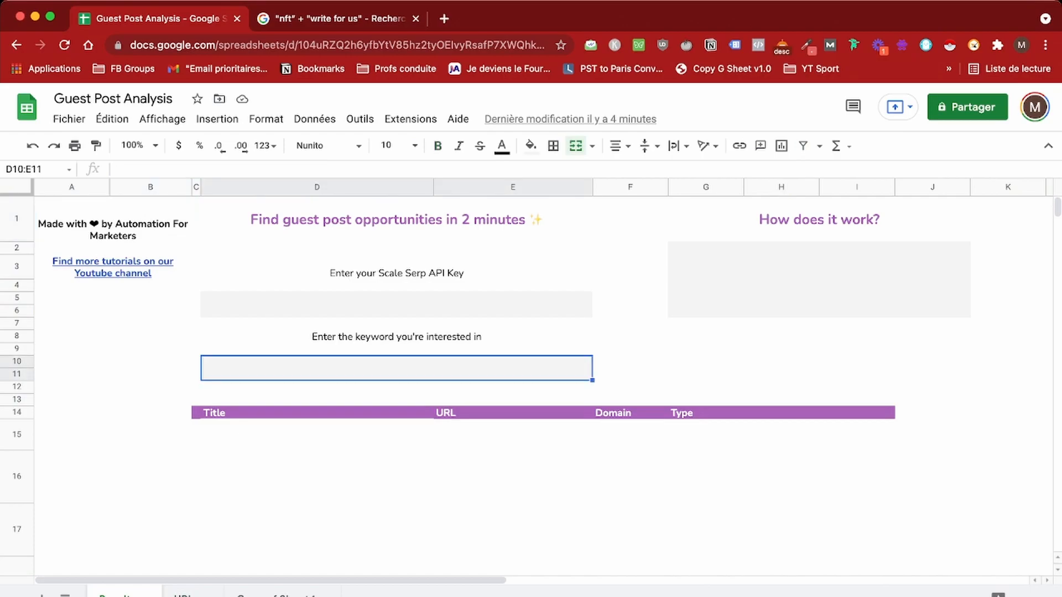
key("Return")
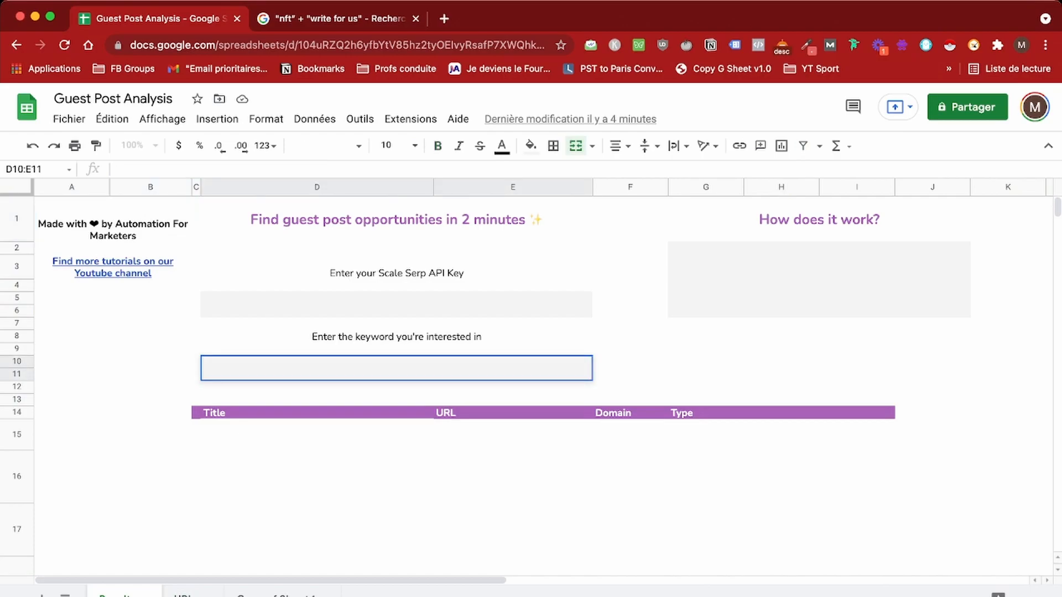
type("nft")
key("Return")
left_click(183, 595)
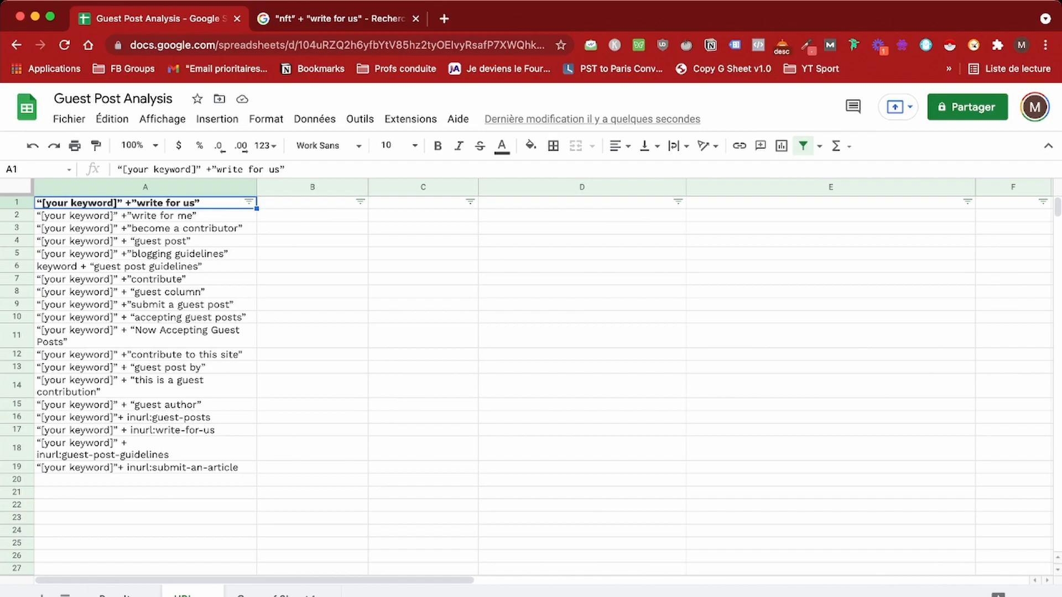
Step: Select and copy the full Google results URL for the "nft" + "write for us" search
key("ctrl+Tab")
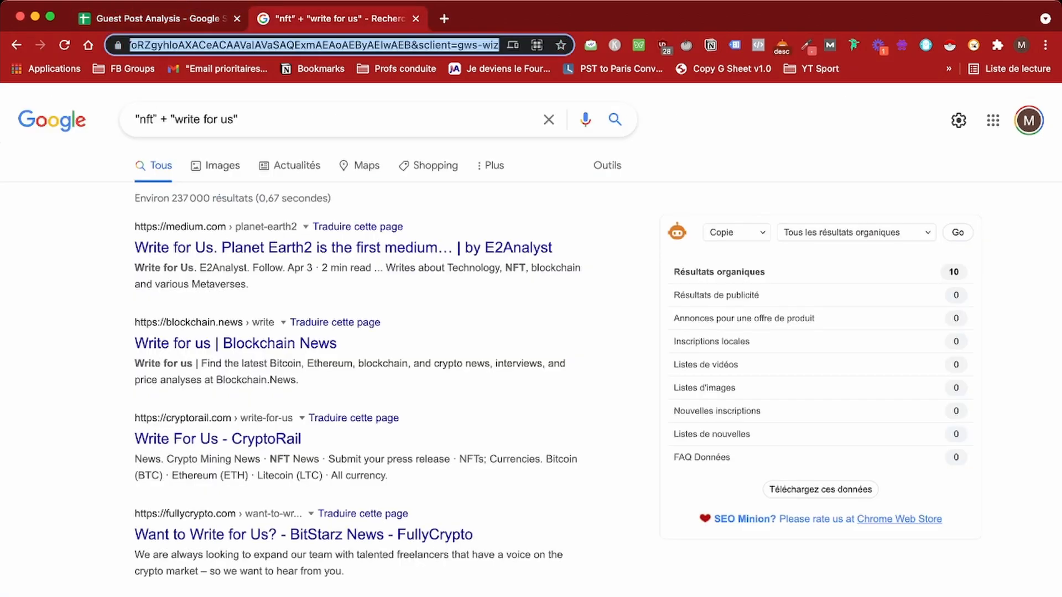
double_click(271, 45)
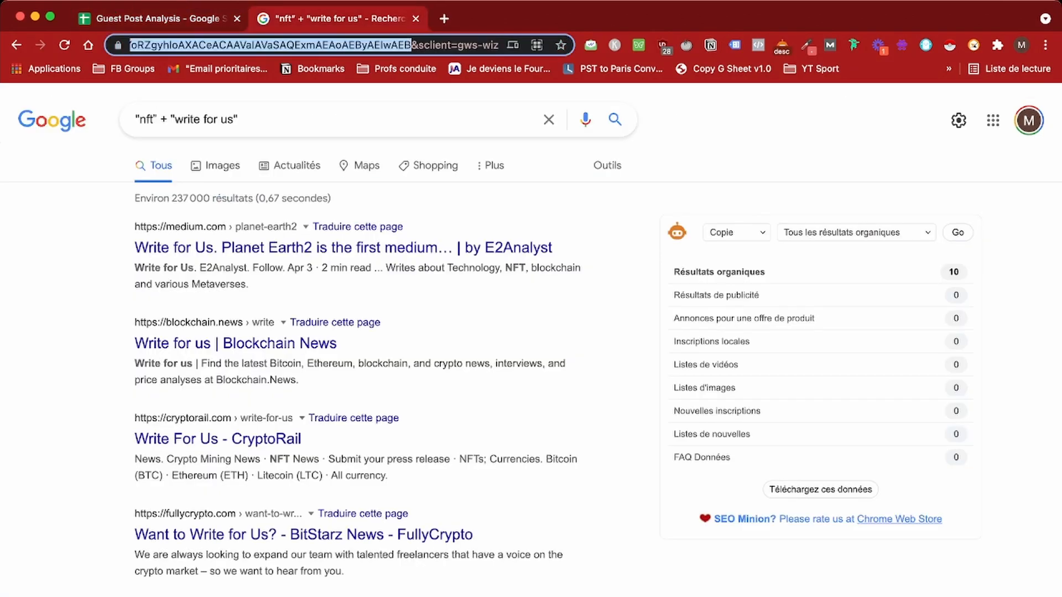
left_click(170, 45)
left_click_drag(187, 46, 116, 45)
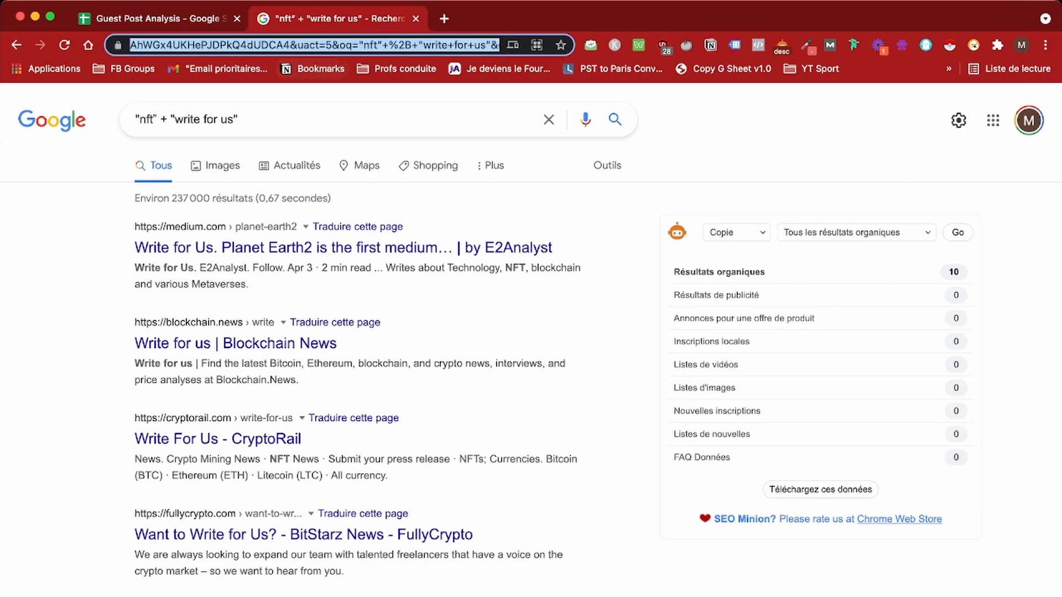
left_click(370, 45)
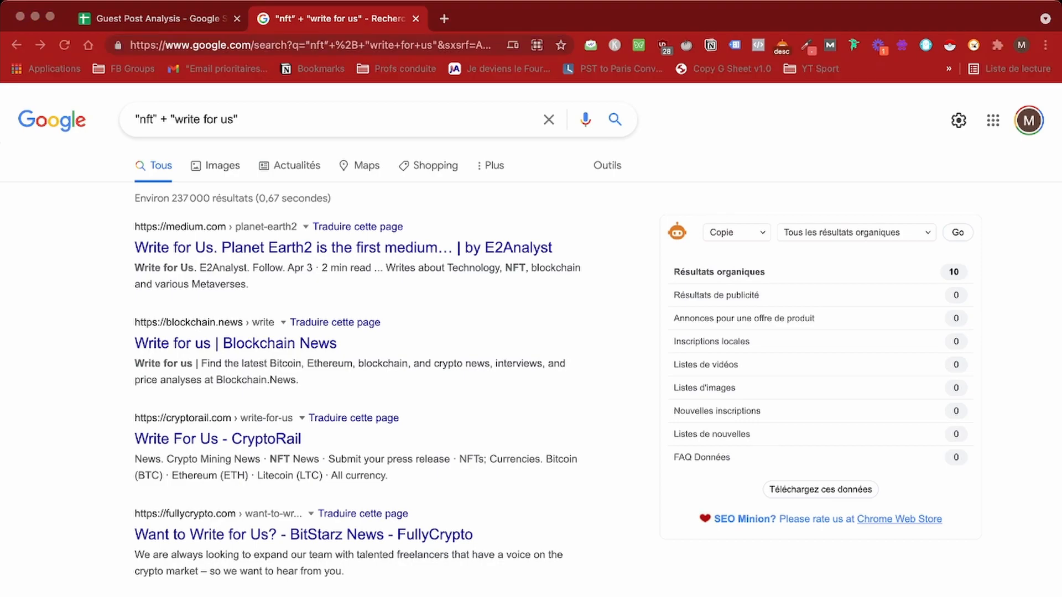
left_click(206, 45)
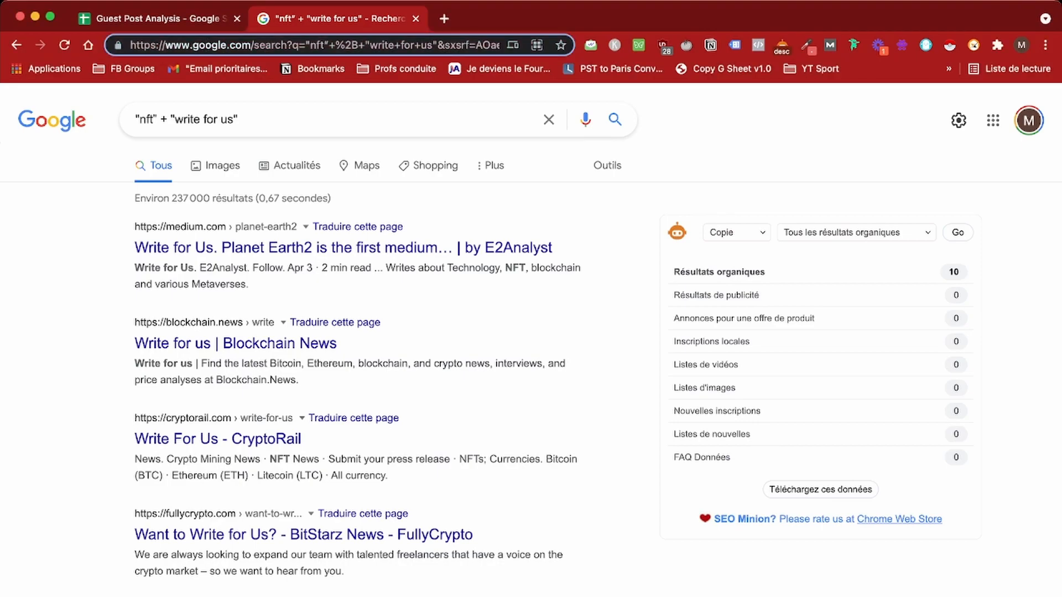
key("super+shift+Left")
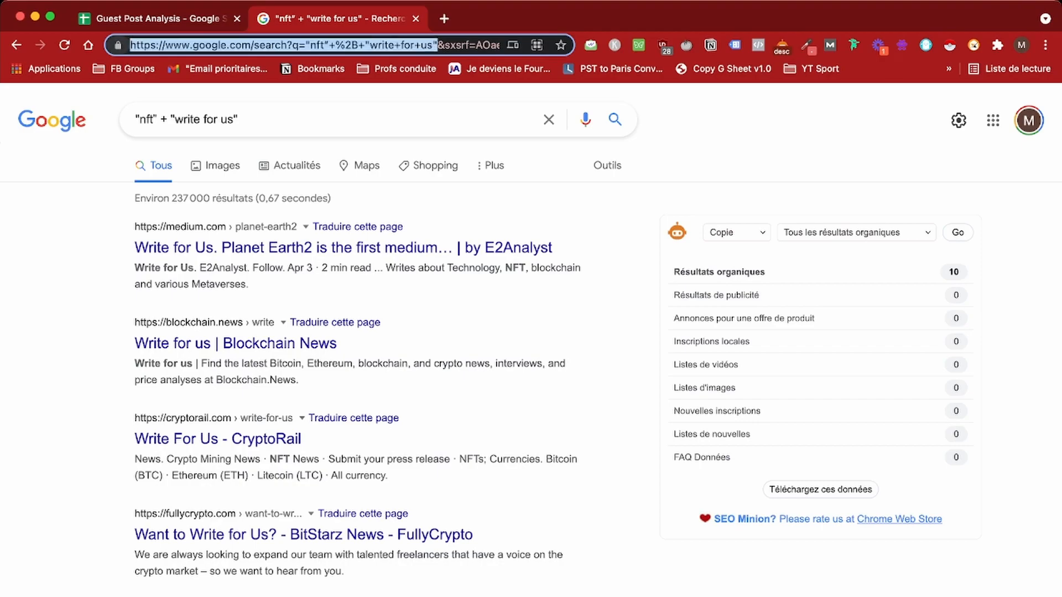
key("ctrl+shift+Tab")
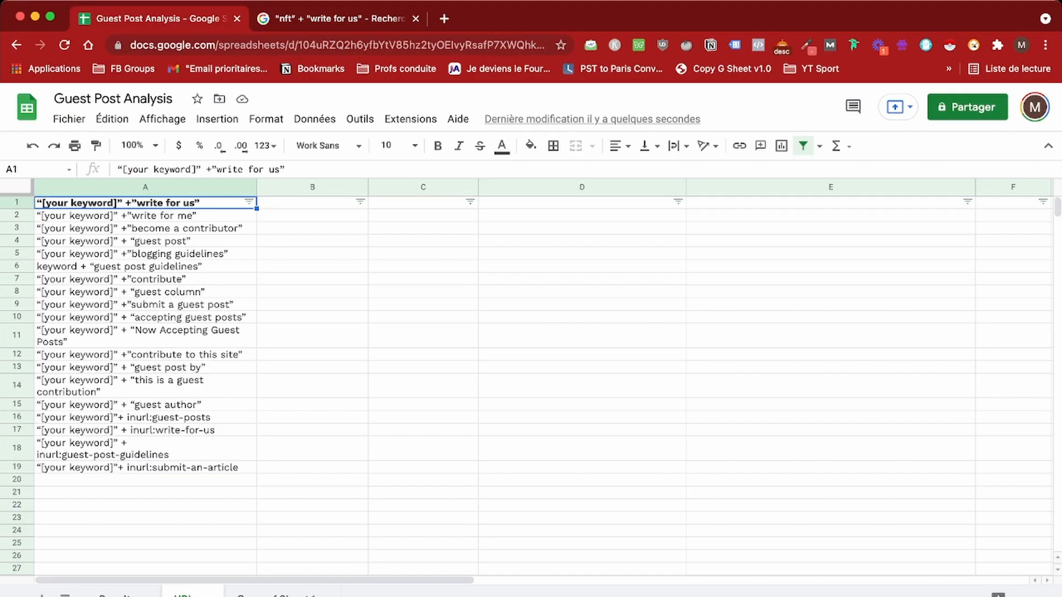
Step: Paste the nft search URL into B1, widen column B, and paste the footprint phrases from C1 down
left_click(312, 203)
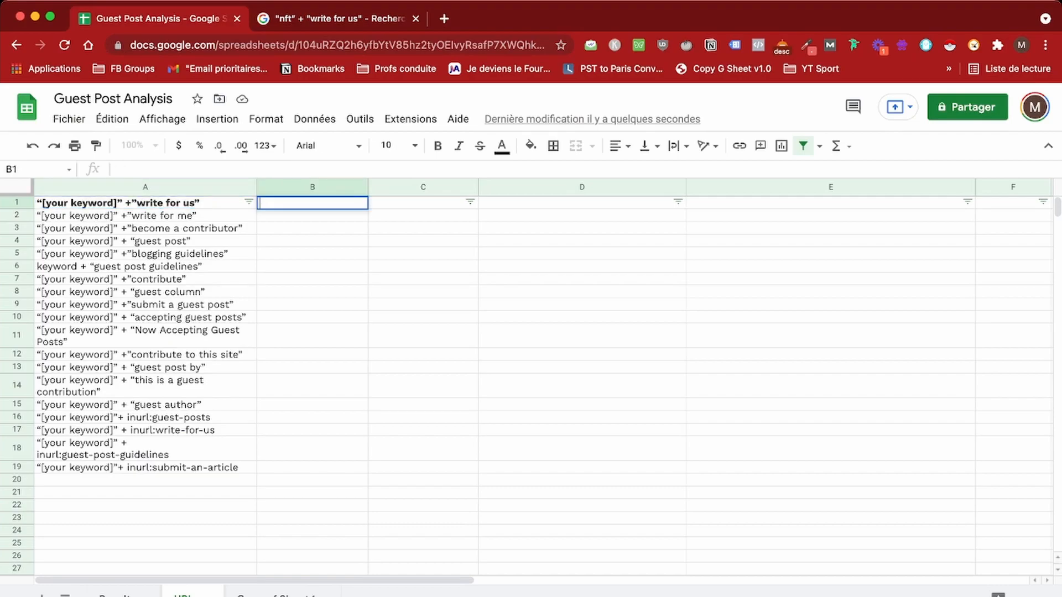
type("https://www.google.com/search?q=%22nft%E2%80%9D+%2B+%22write+for+us%22")
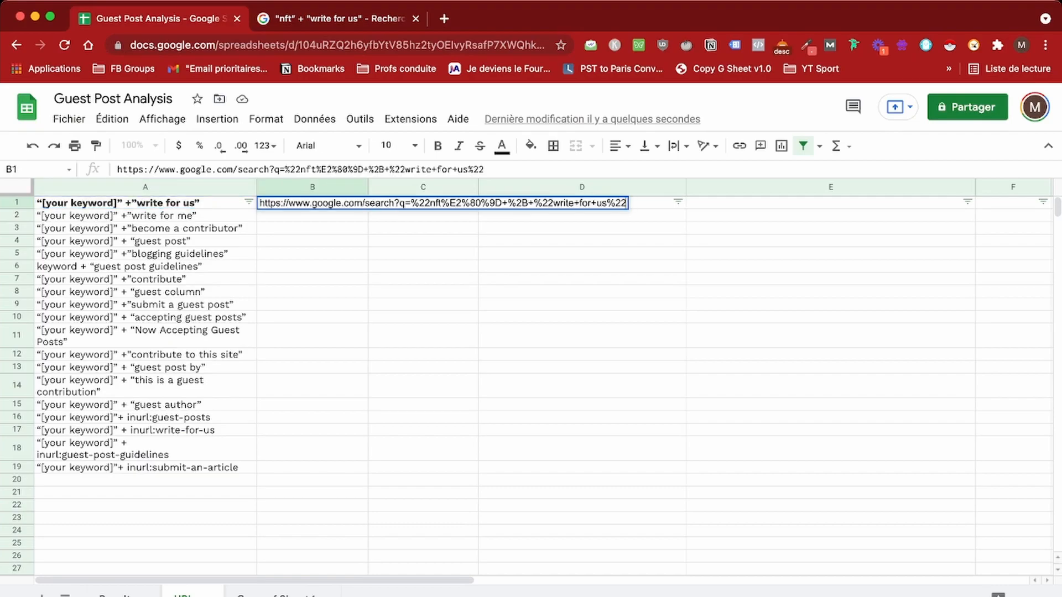
key("Return")
key("Up")
left_click_drag(368, 187, 648, 187)
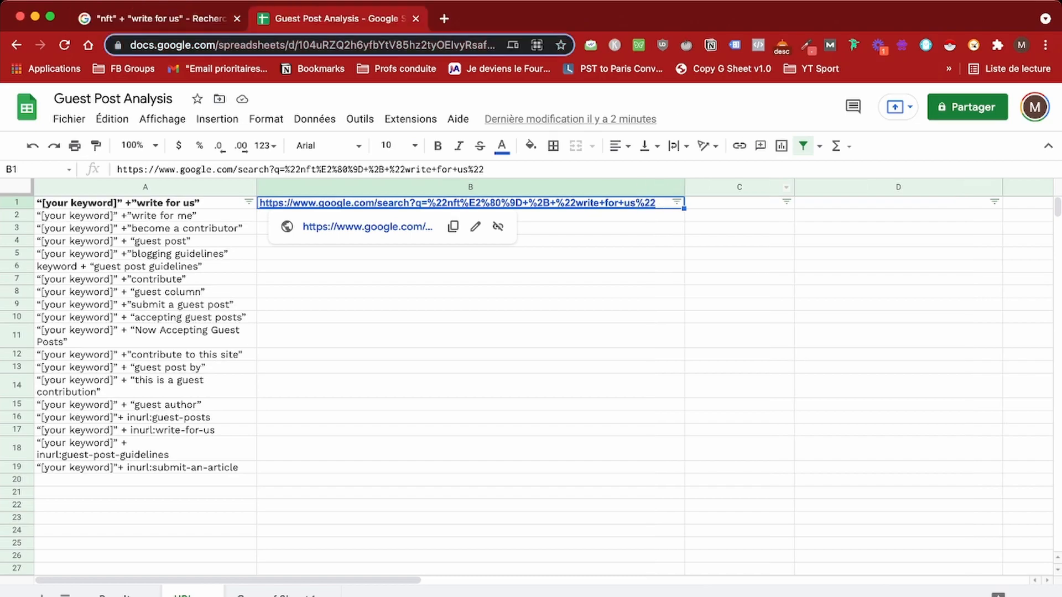
left_click(739, 203)
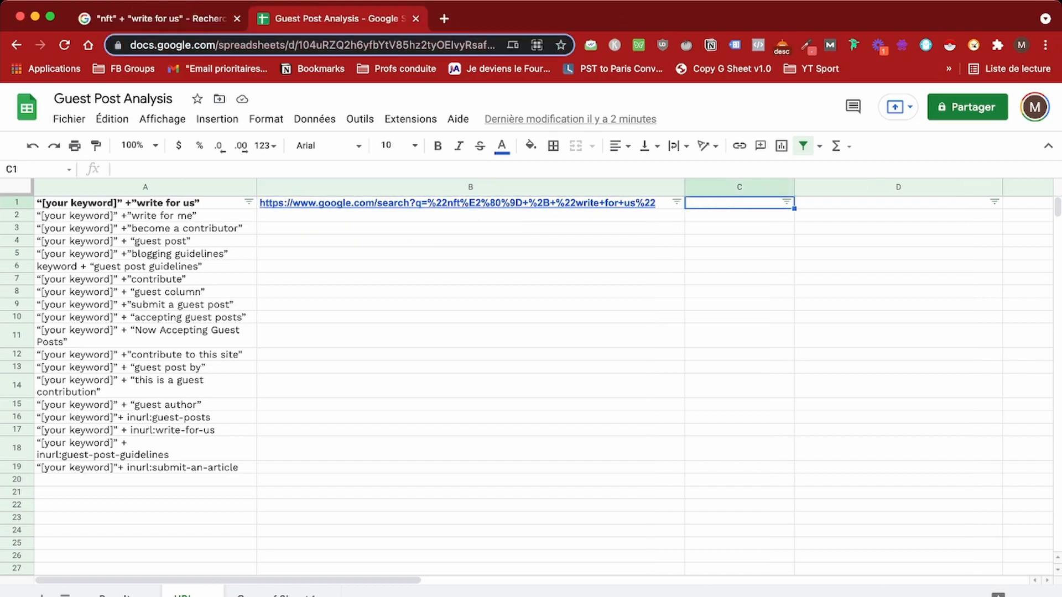
type("write for us write for me become a contributor guest post blogging guidelines guest post guidelines contribute guest column submit a guest post accepting guest posts Now Accepting Guest Posts contribute to this site guest post by this is a guest contribution guest author guest-posts write-for-us guest-post-guidelines submit-an-article")
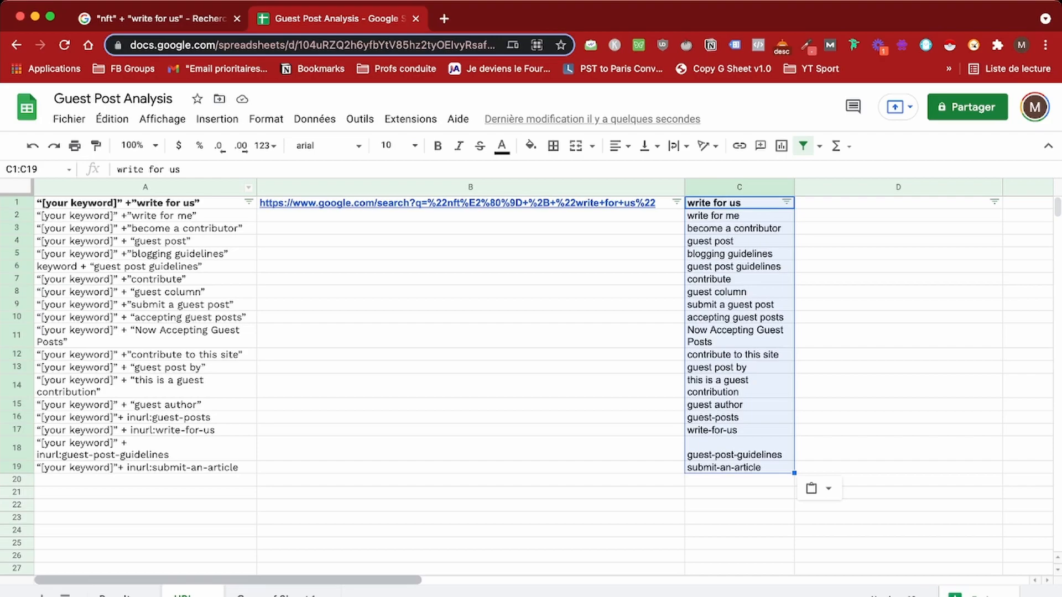
Step: Move the nft search URL out of B1 into cell A24
left_click(115, 595)
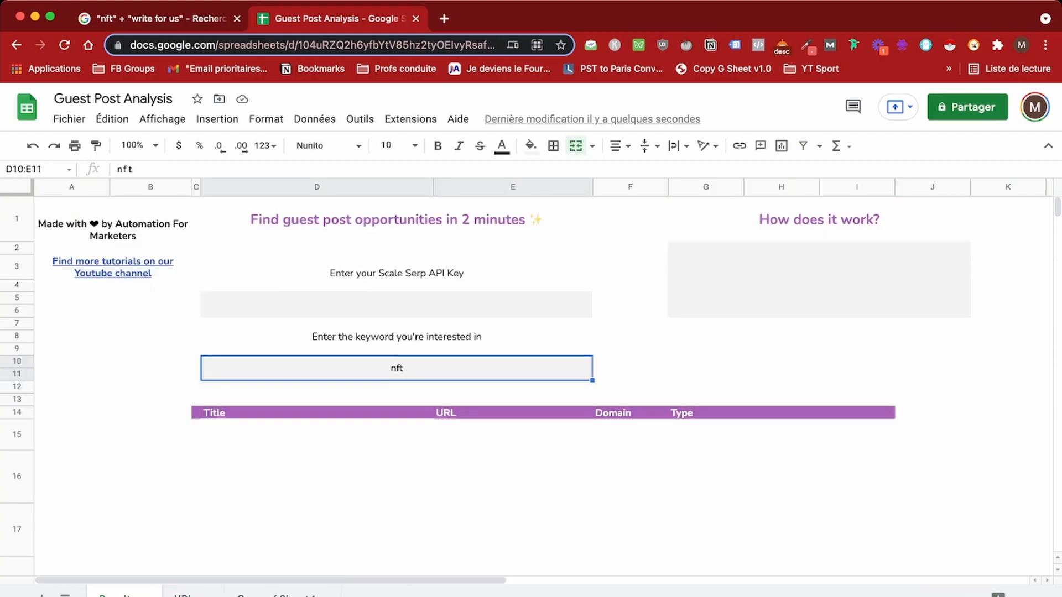
left_click(182, 596)
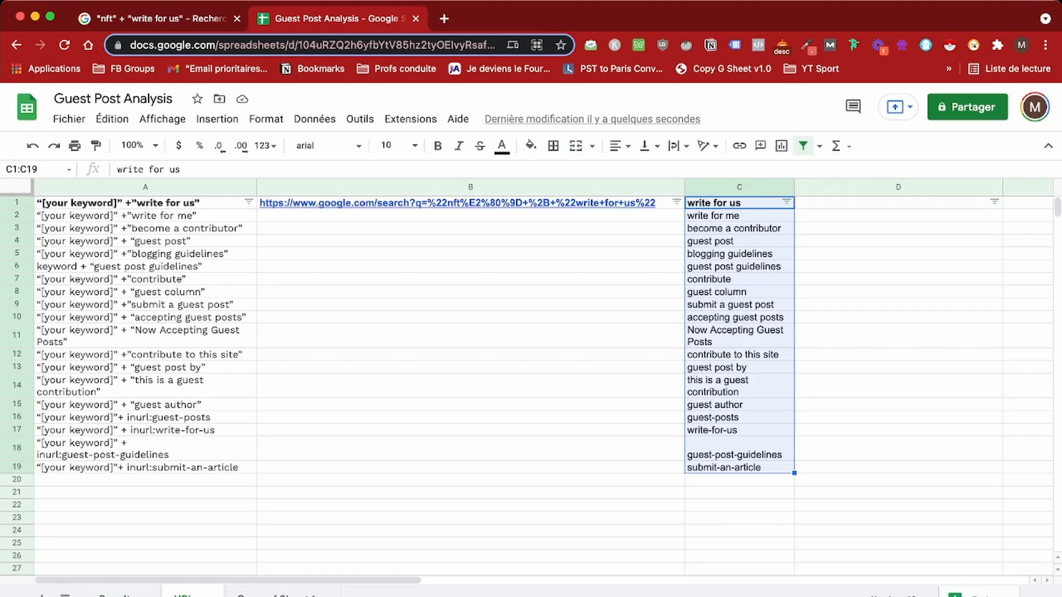
left_click(470, 203)
key("ctrl+c")
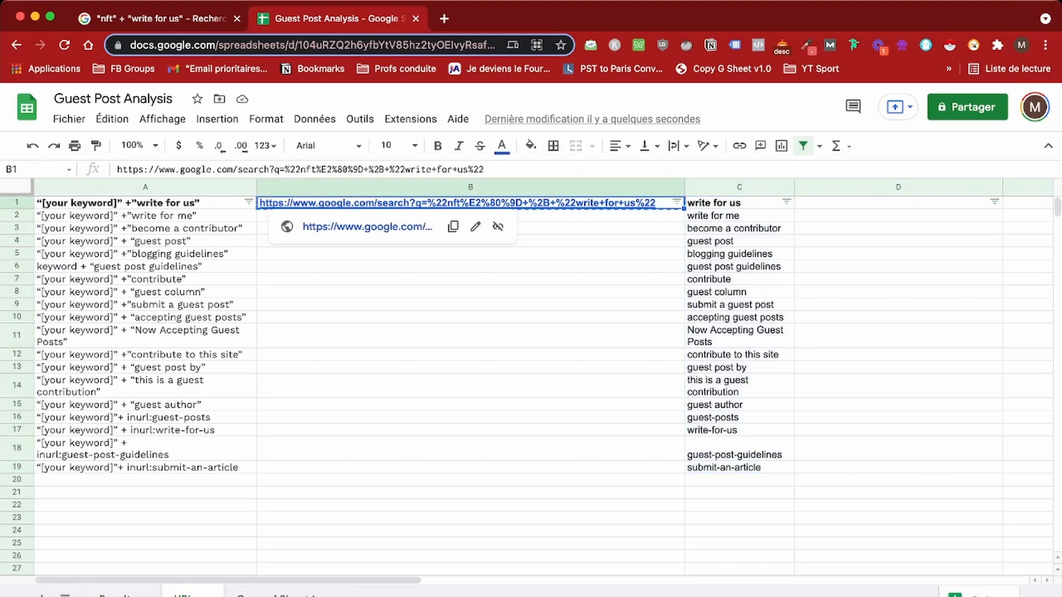
left_click(145, 531)
key("ctrl+v")
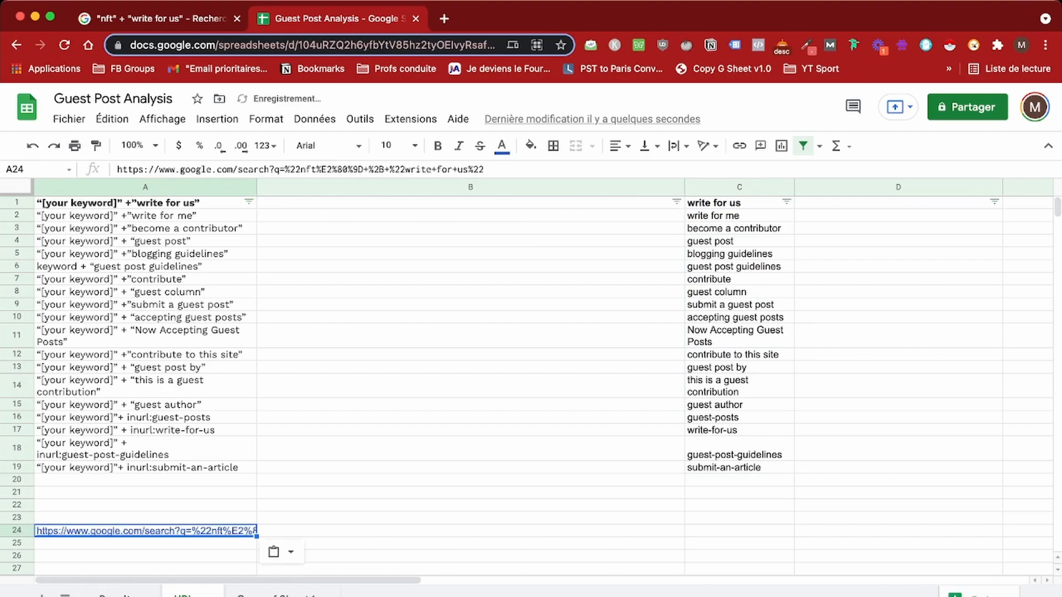
Step: Drag the footprint phrase column into column B, beside the query patterns
left_click(701, 187)
left_click_drag(701, 187, 243, 186)
left_click_drag(88, 187, 315, 187)
Step: Wrap the URL text in A24 onto two lines and narrow column C
left_click(146, 531)
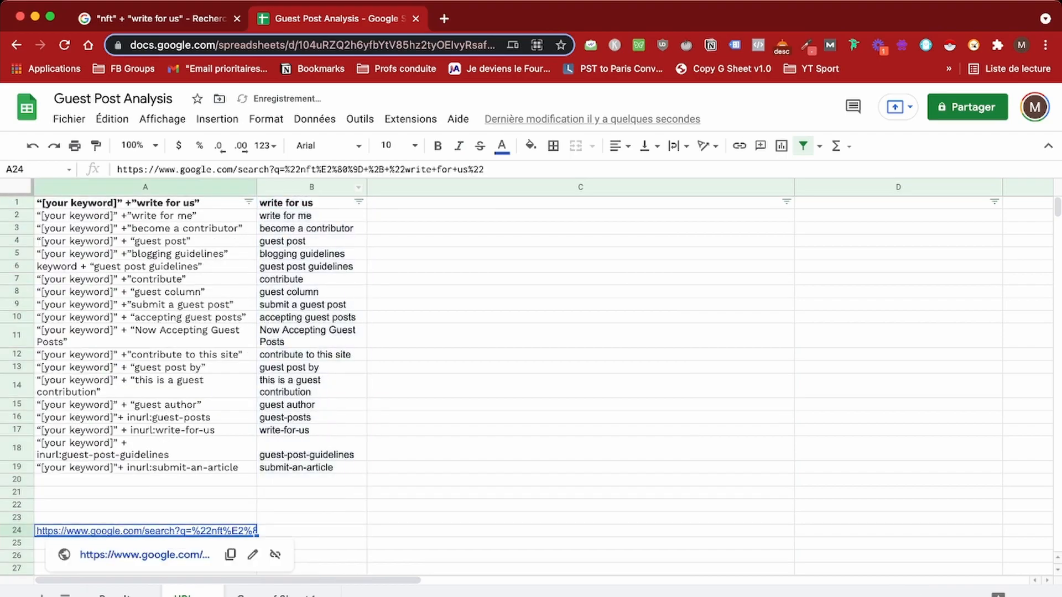
left_click(679, 146)
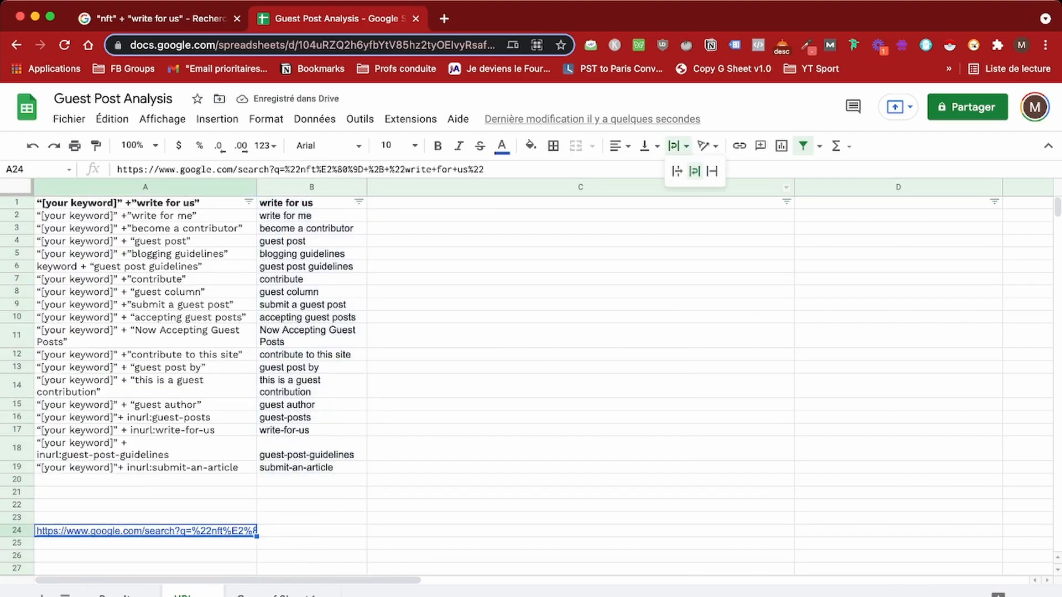
left_click(695, 171)
scroll(531, 382, "down", 1)
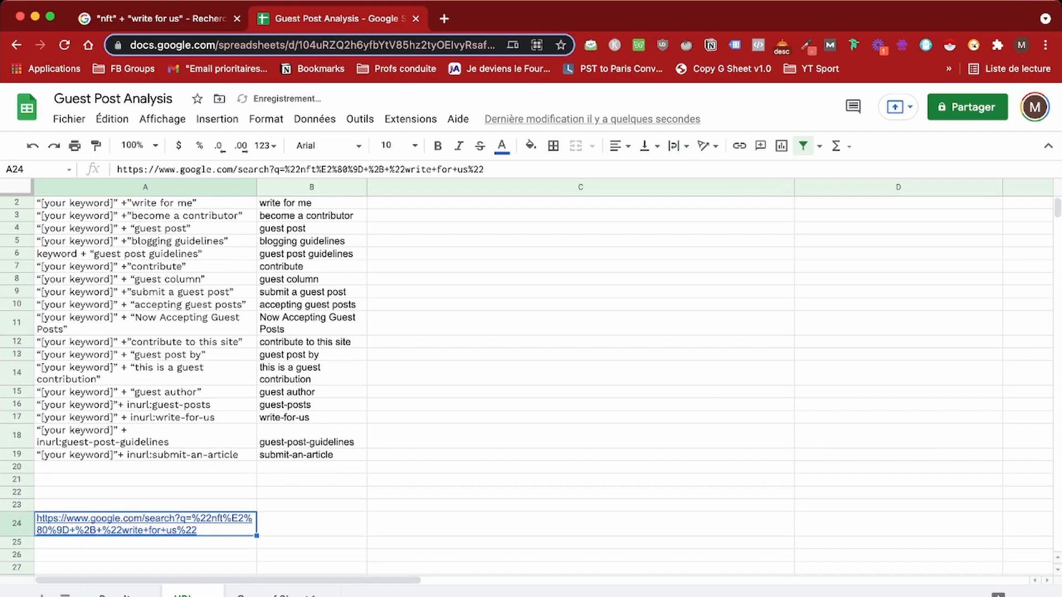
scroll(531, 382, "up", 1)
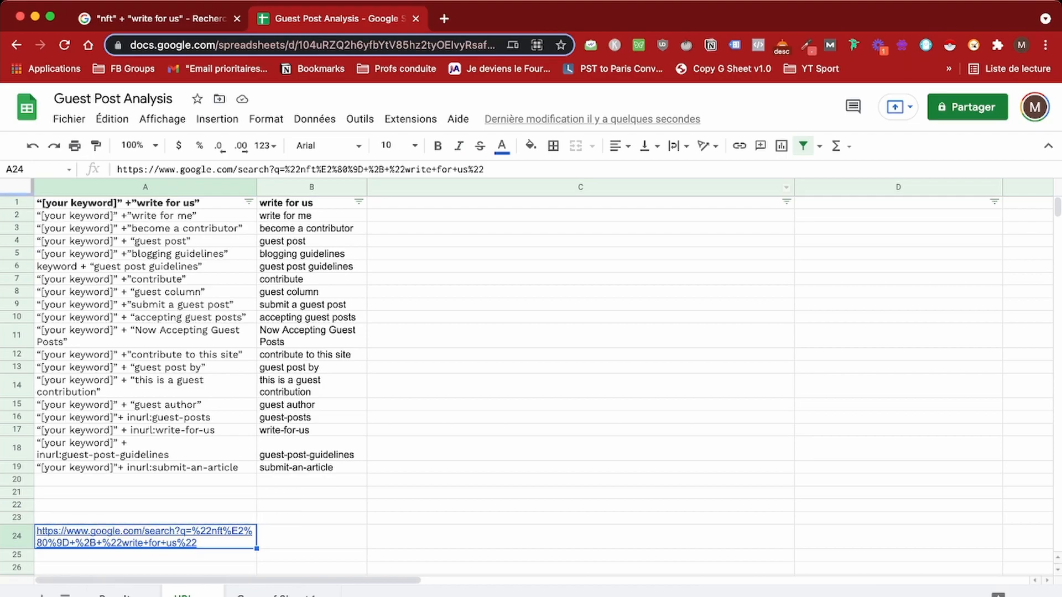
left_click_drag(794, 187, 499, 187)
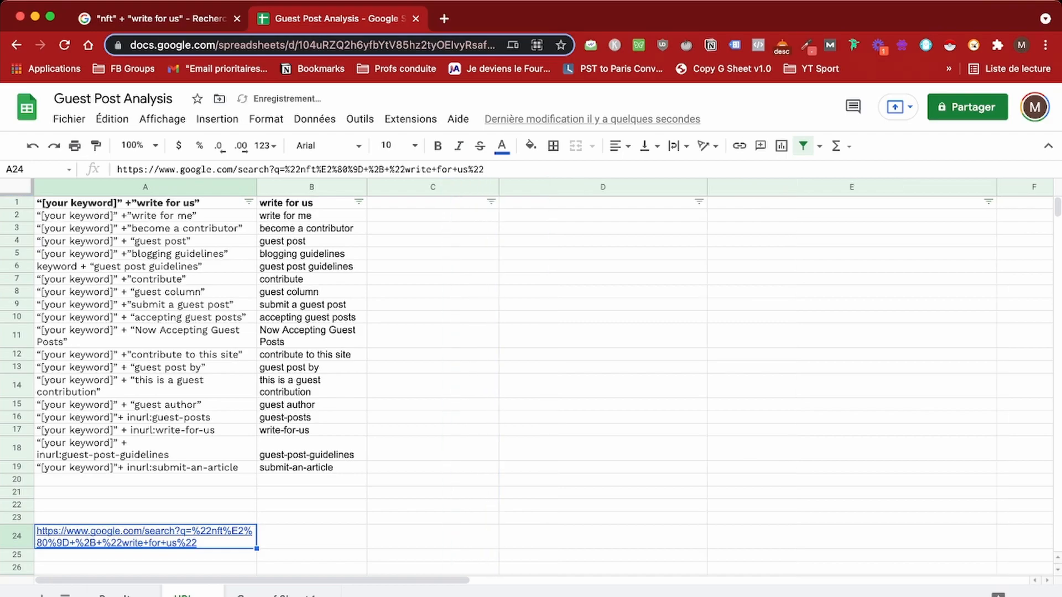
left_click(432, 203)
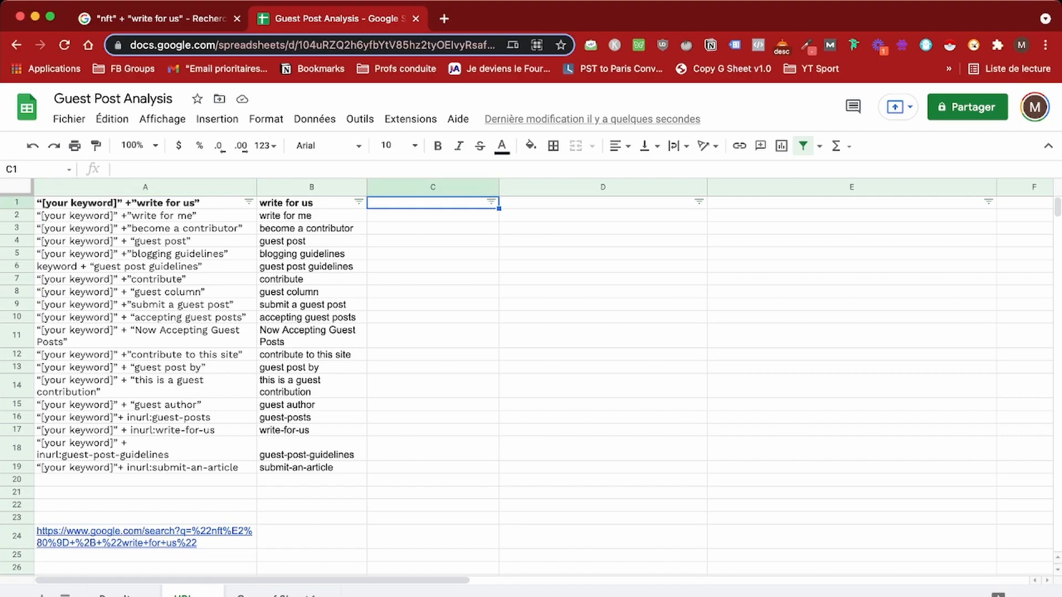
Step: Enter =SUBSTITUTE(B1," ","+") in C1 to replace spaces with plus signs
type("=sub")
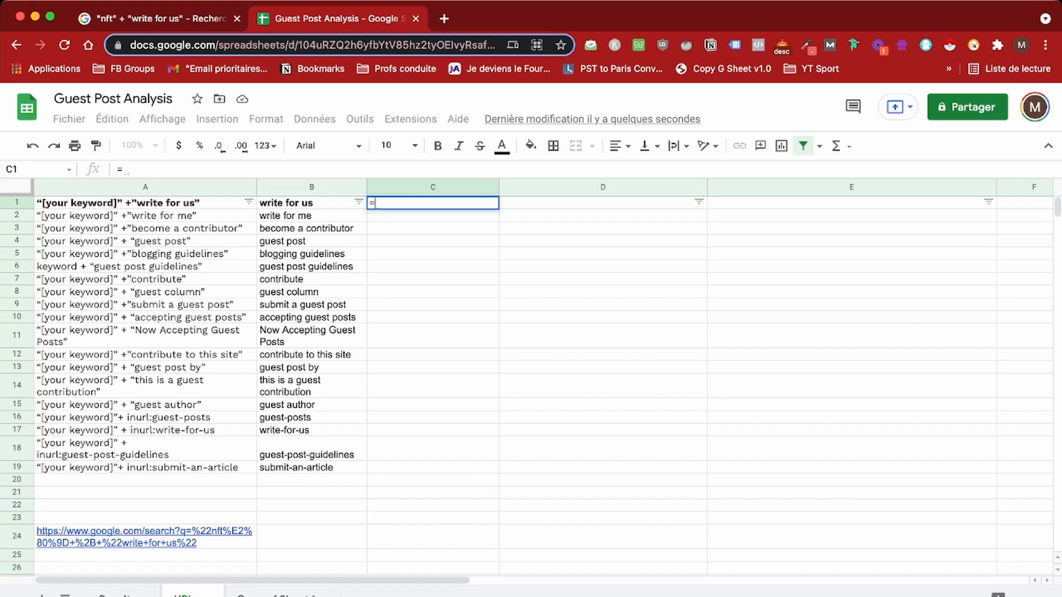
key("Down")
key("Tab")
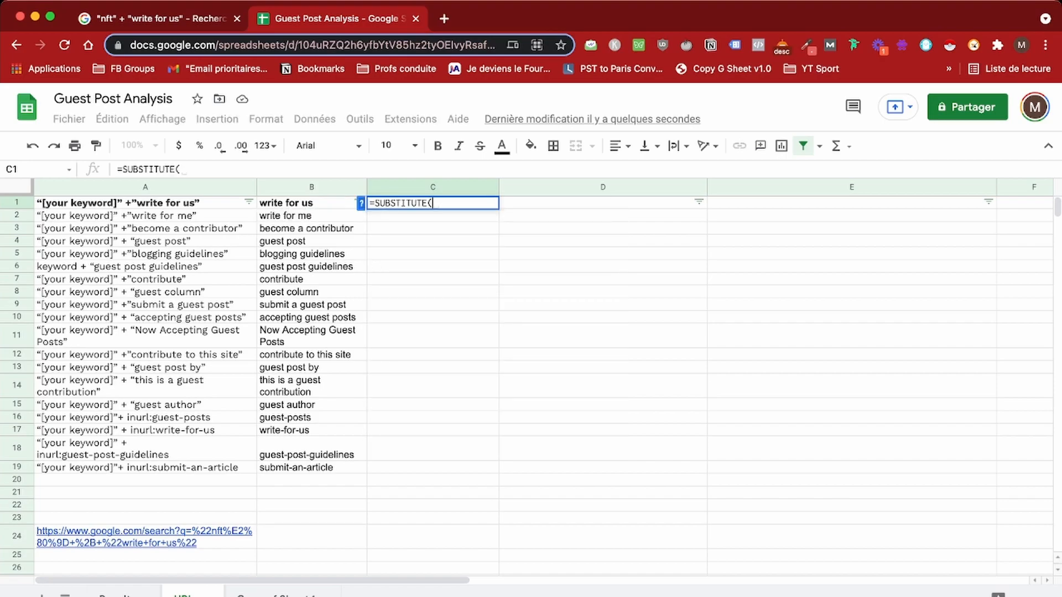
key("Left")
type(",")
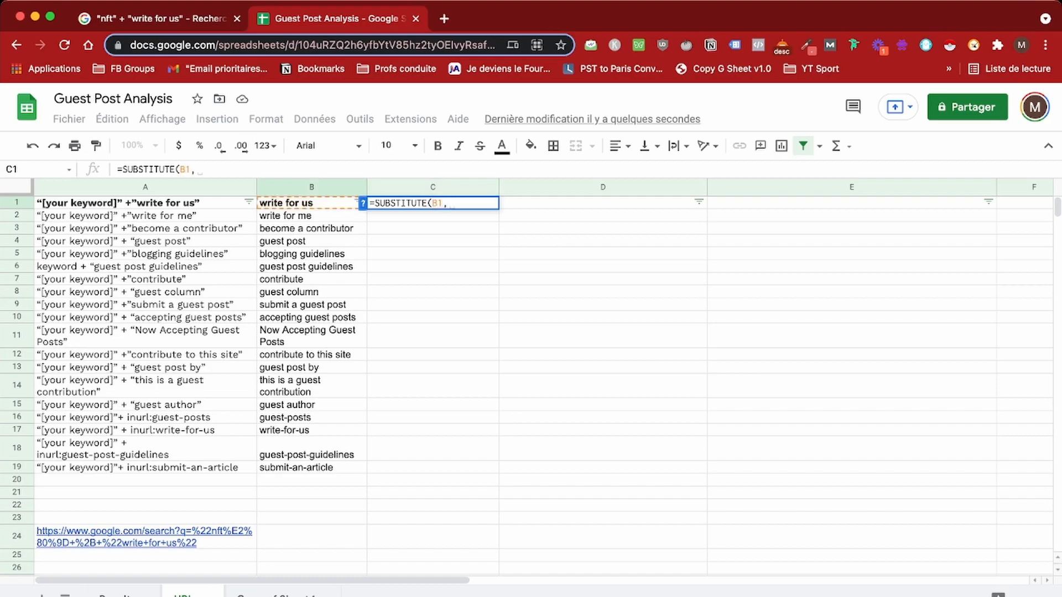
type("\" \"")
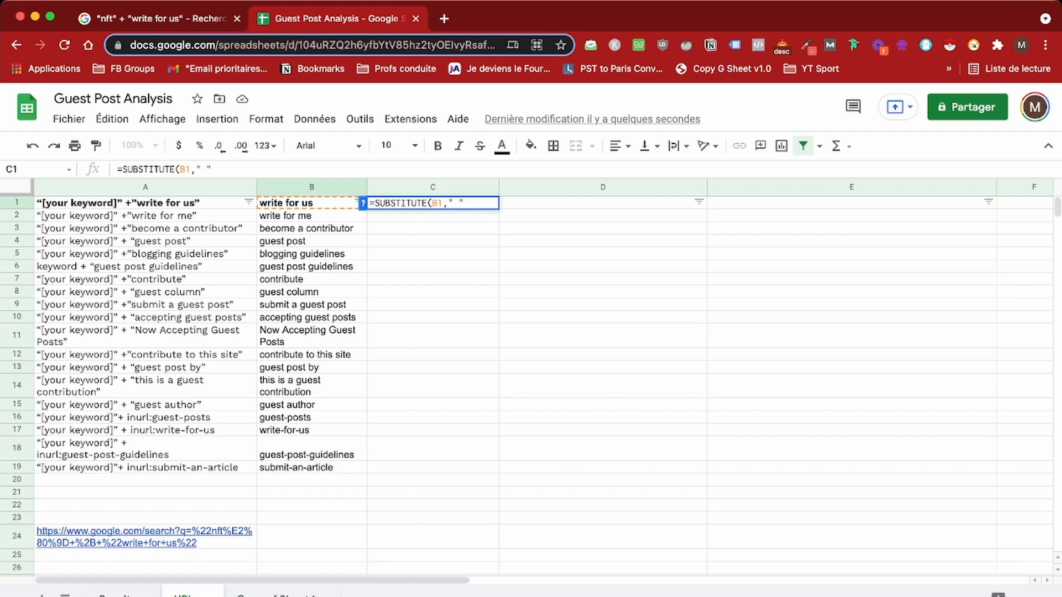
type(", \"")
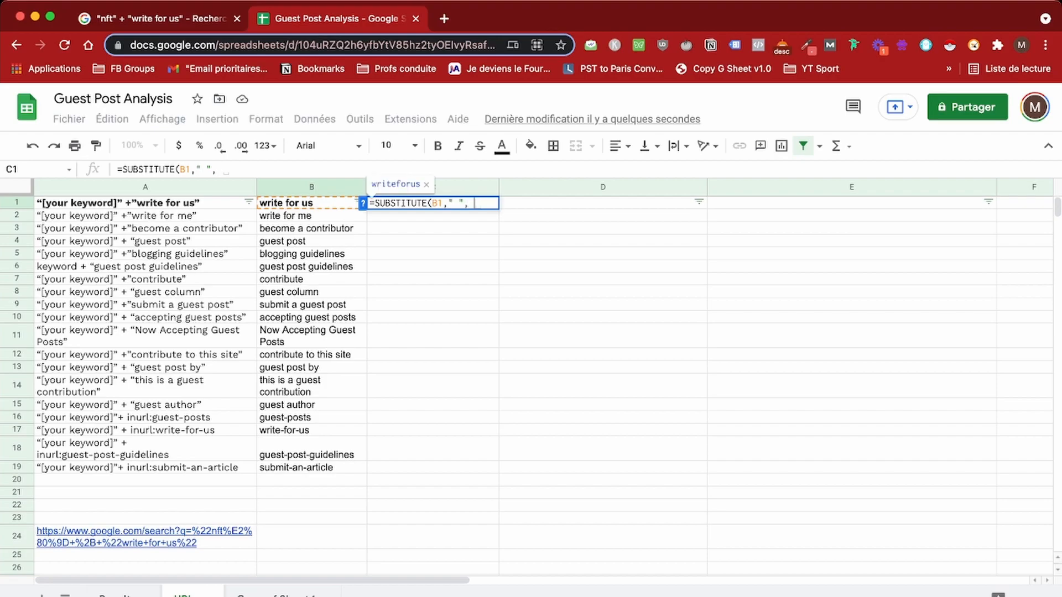
type("+")
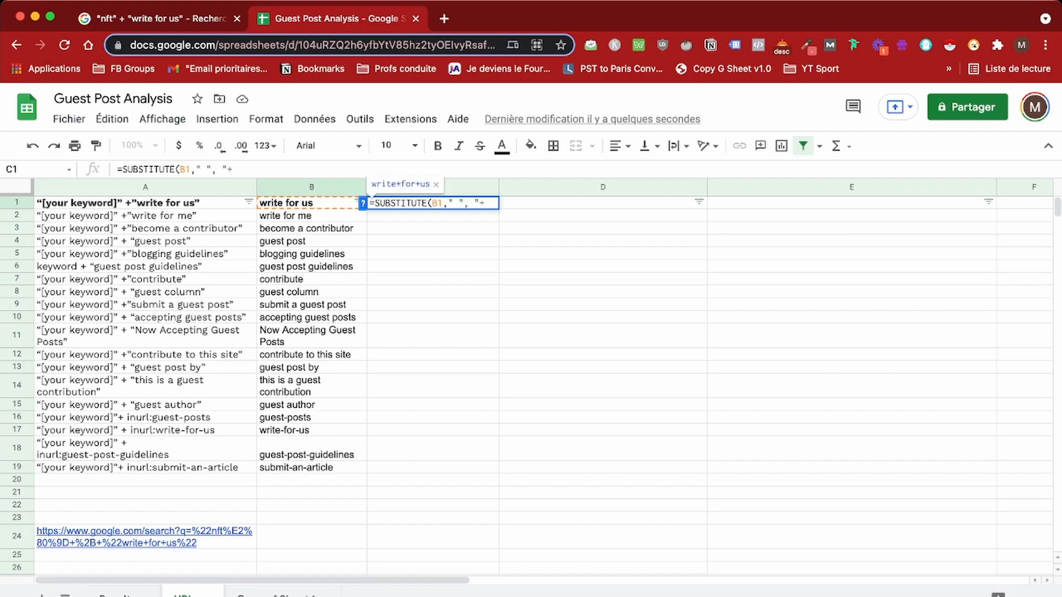
type("\")")
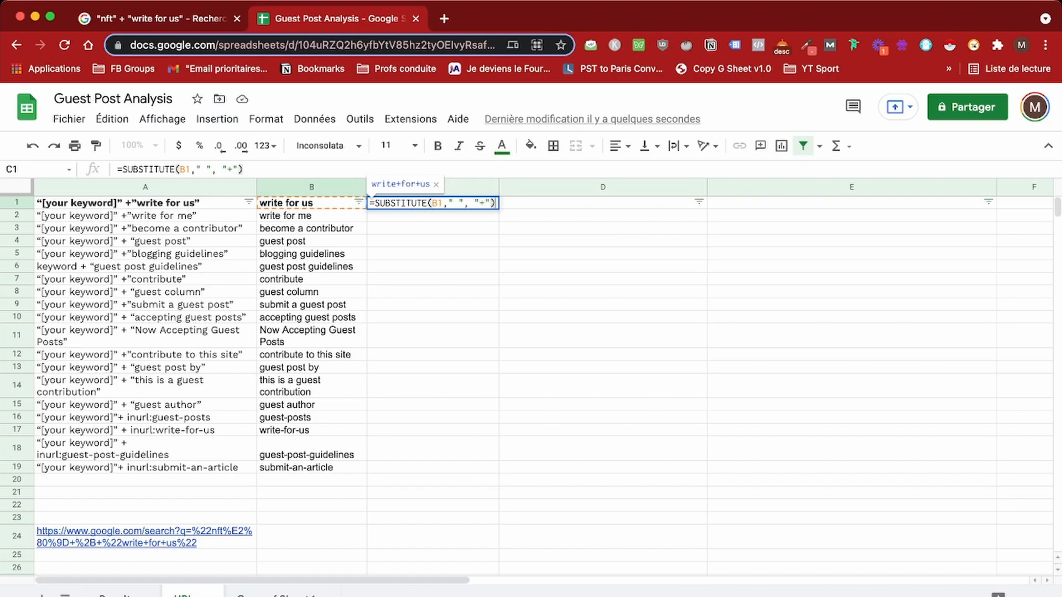
key("Return")
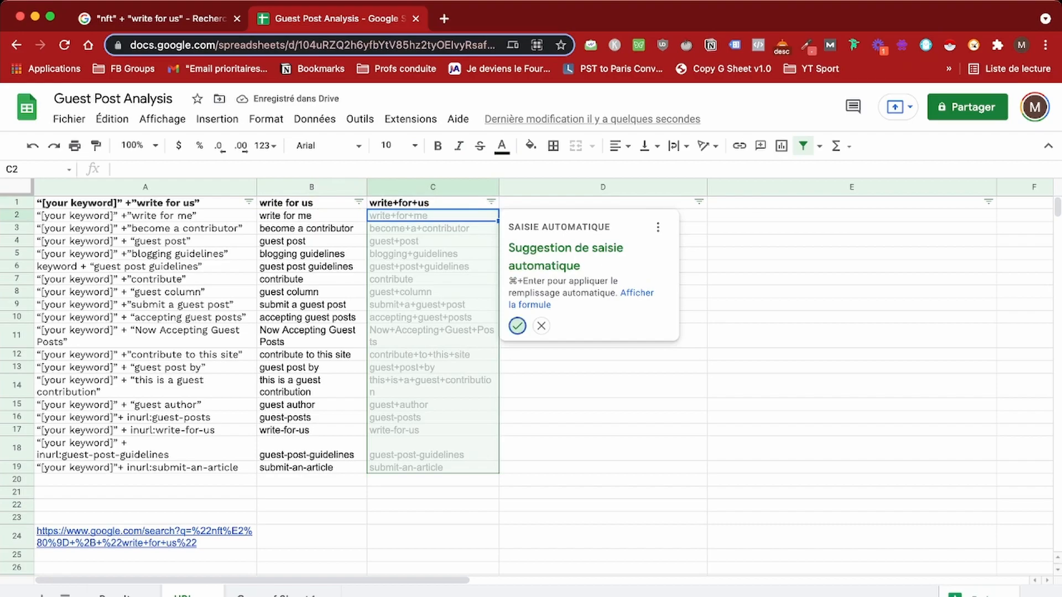
Step: Autofill the SUBSTITUTE formula down column C and spot-check the guest-posts row
left_click(516, 325)
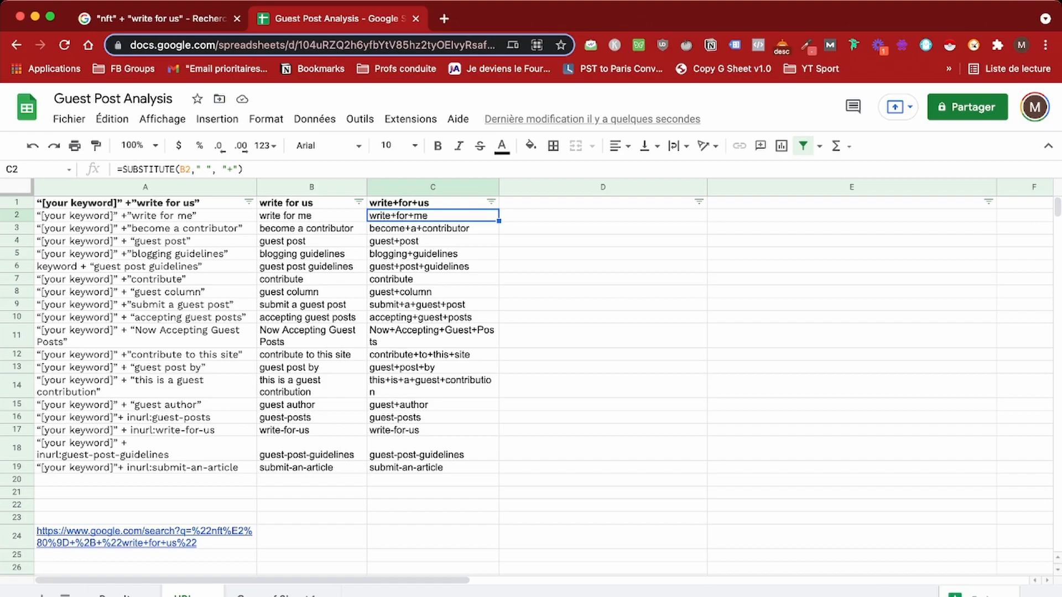
left_click(311, 418)
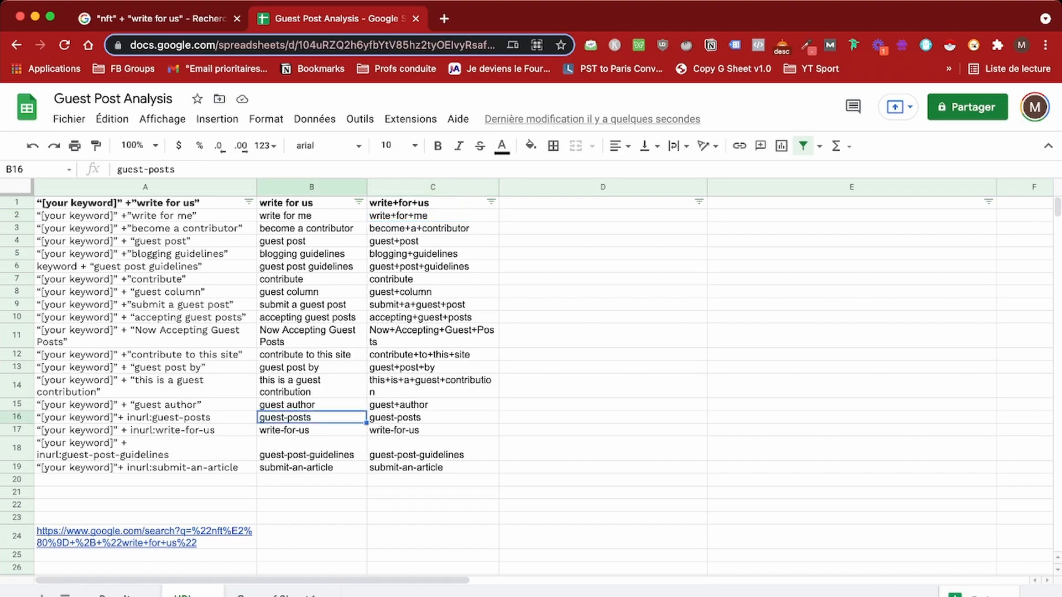
left_click(433, 480)
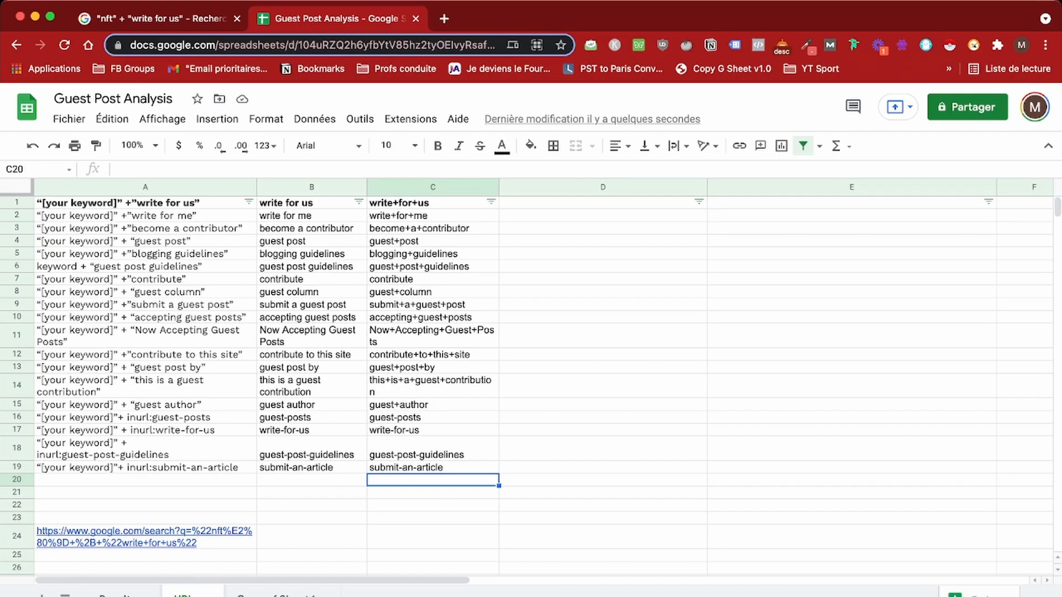
double_click(603, 203)
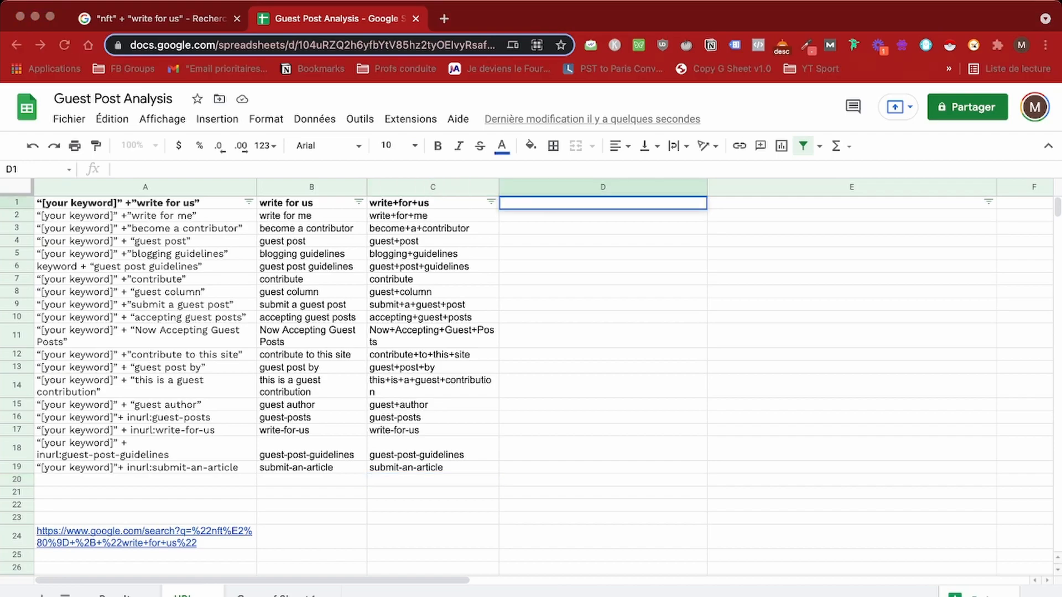
type("=con")
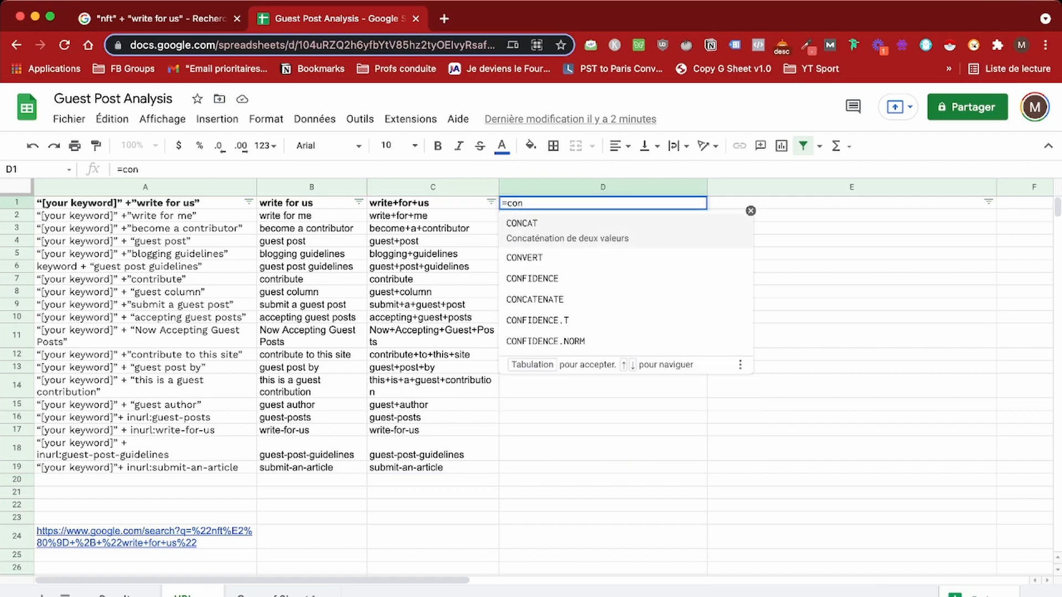
key("Down")
key("Down")
key("Down")
key("Tab")
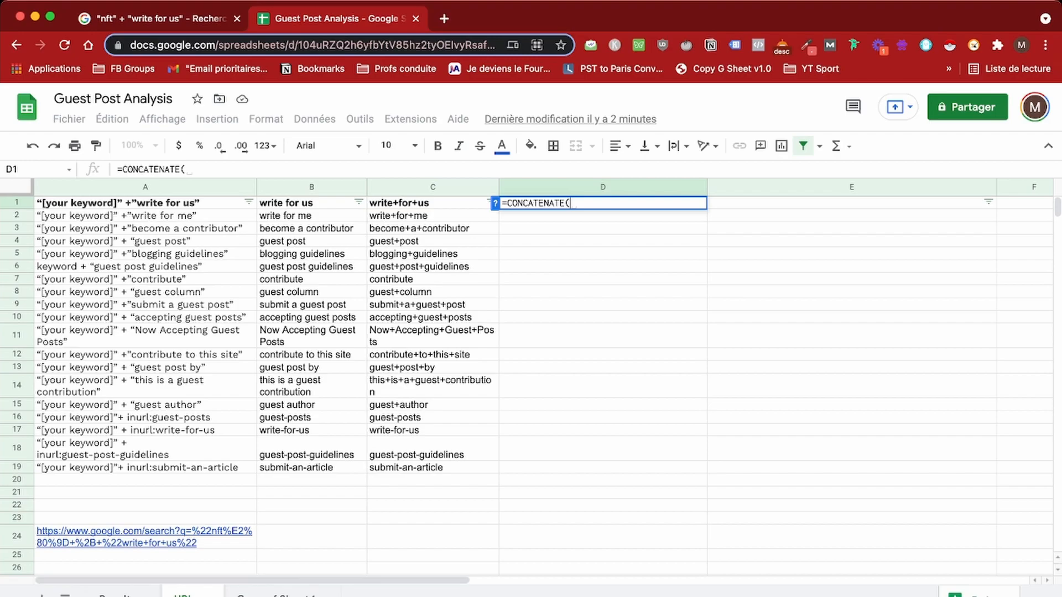
mouse_move(145, 537)
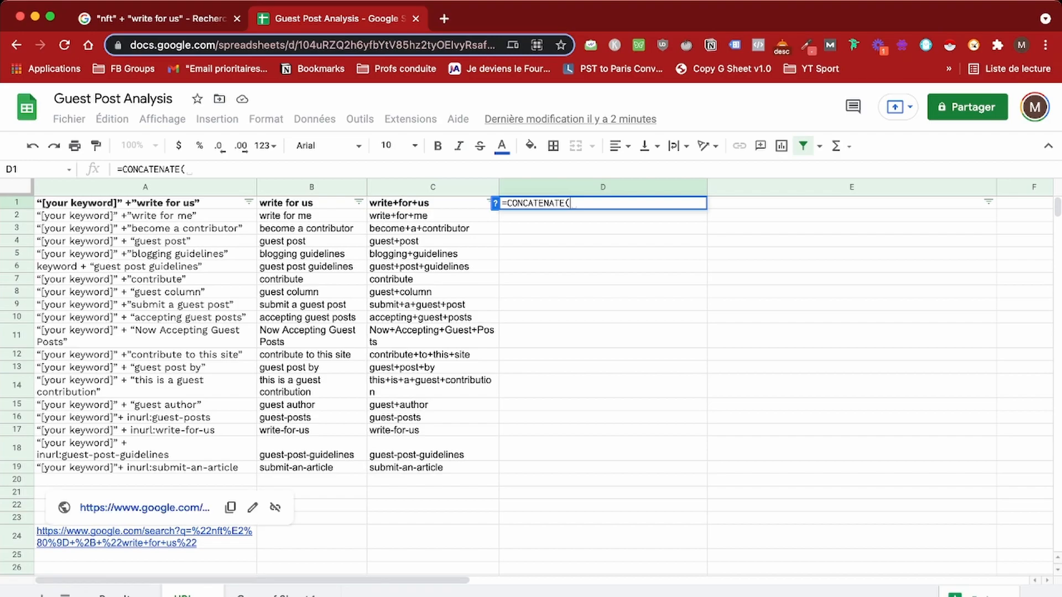
type("\"")
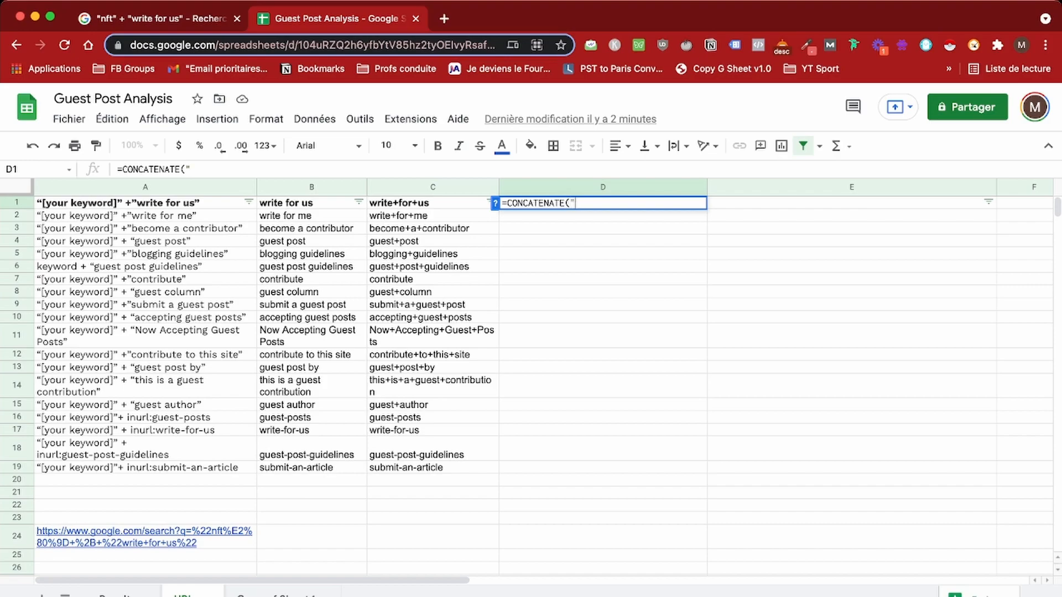
key("super+v")
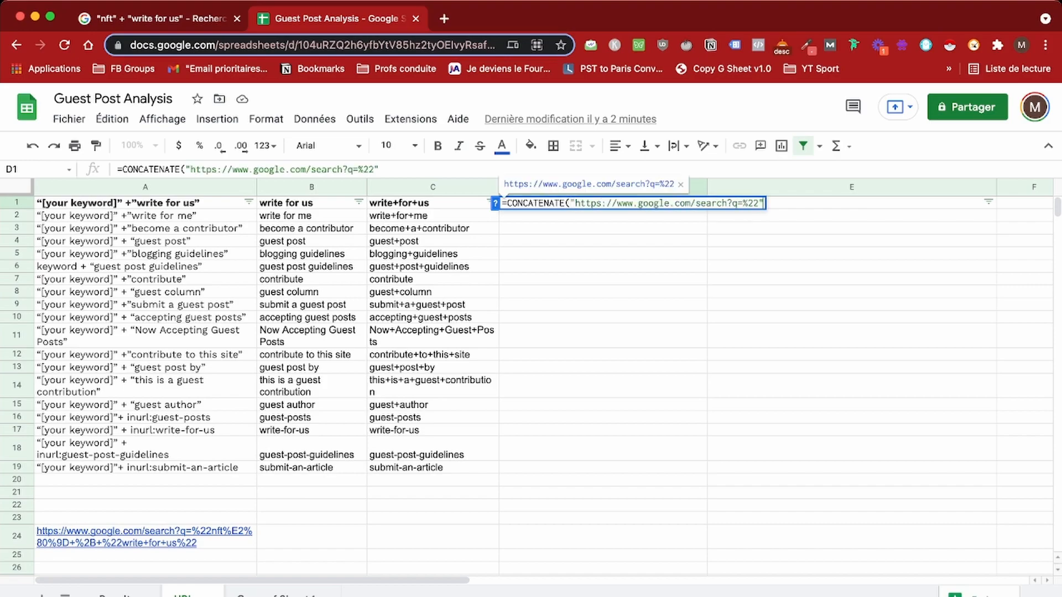
type("\",")
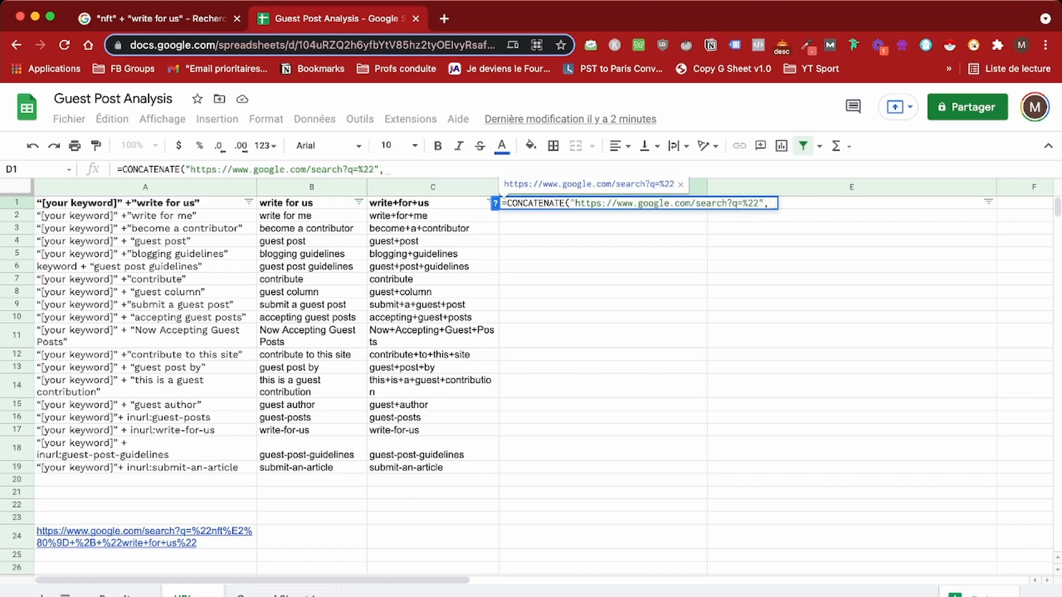
Step: Complete the D1 formula with Results!$D$10, the "%E2%80%9D+%2B+%22" separator, C1 and "%22"
left_click(116, 595)
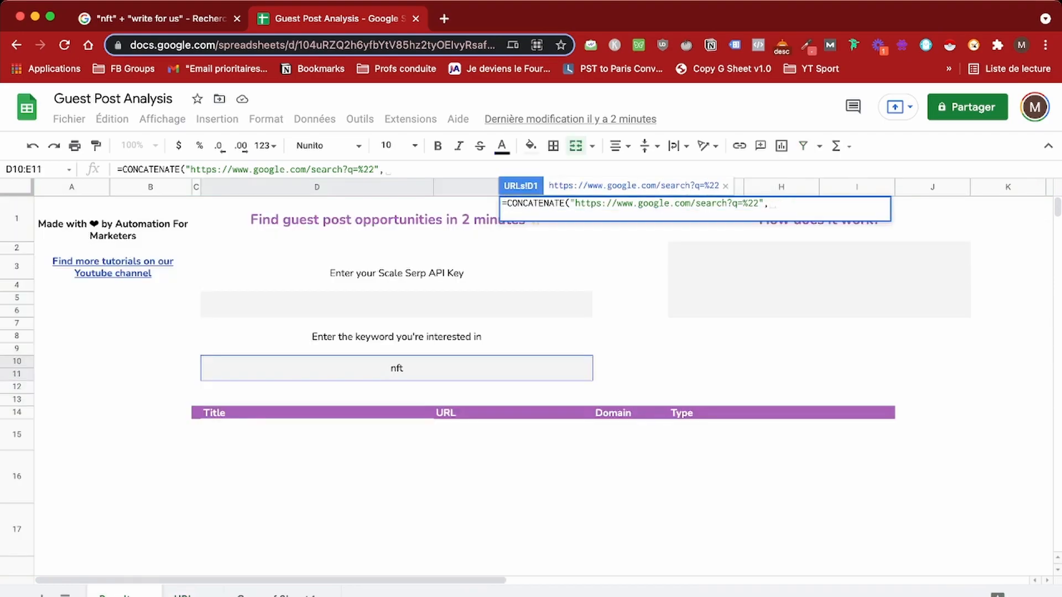
left_click(396, 367)
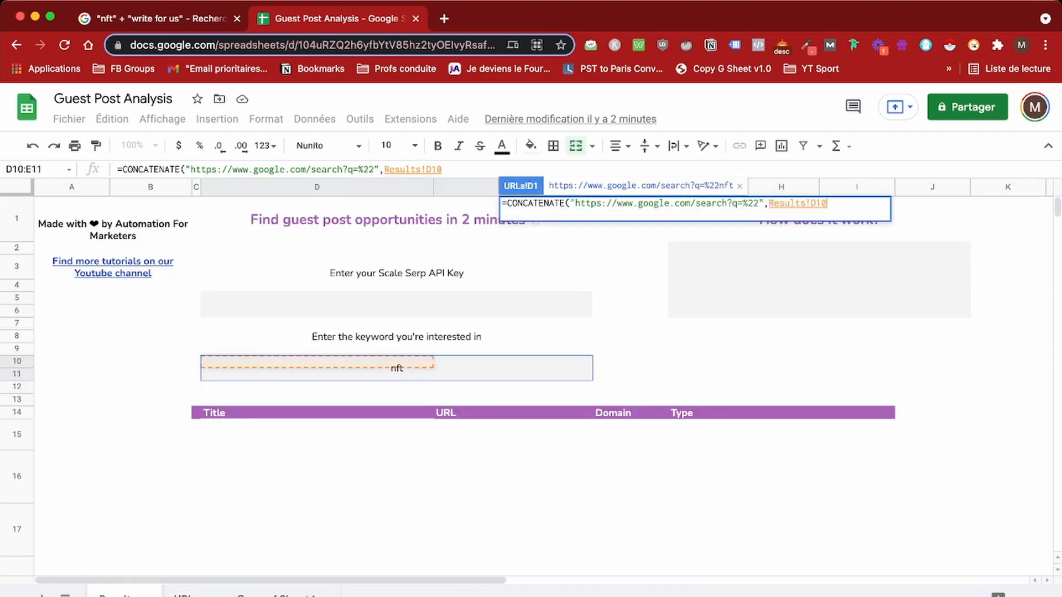
left_click(811, 204)
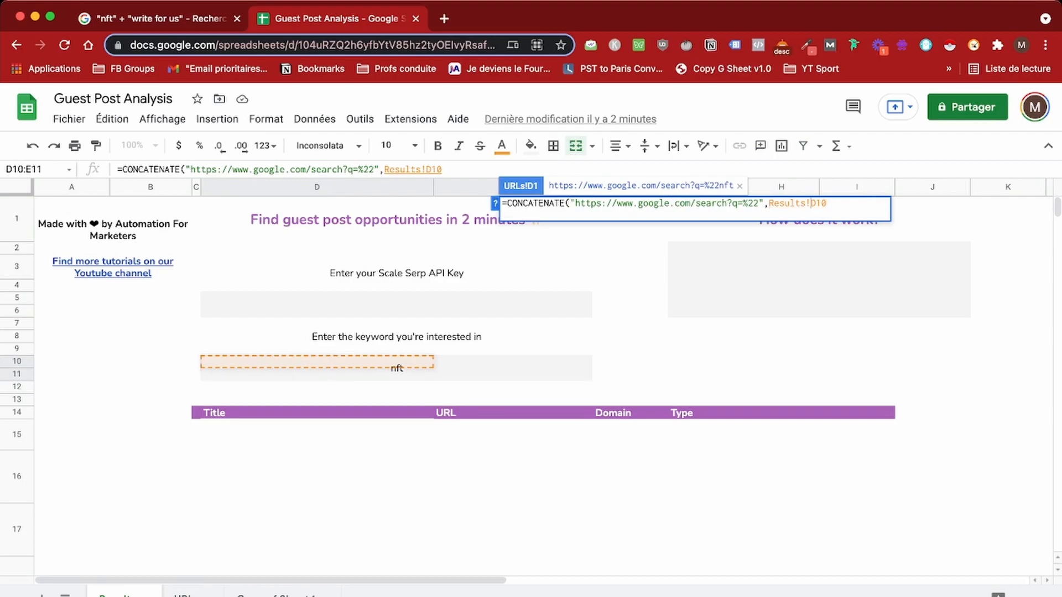
type("$D$10,")
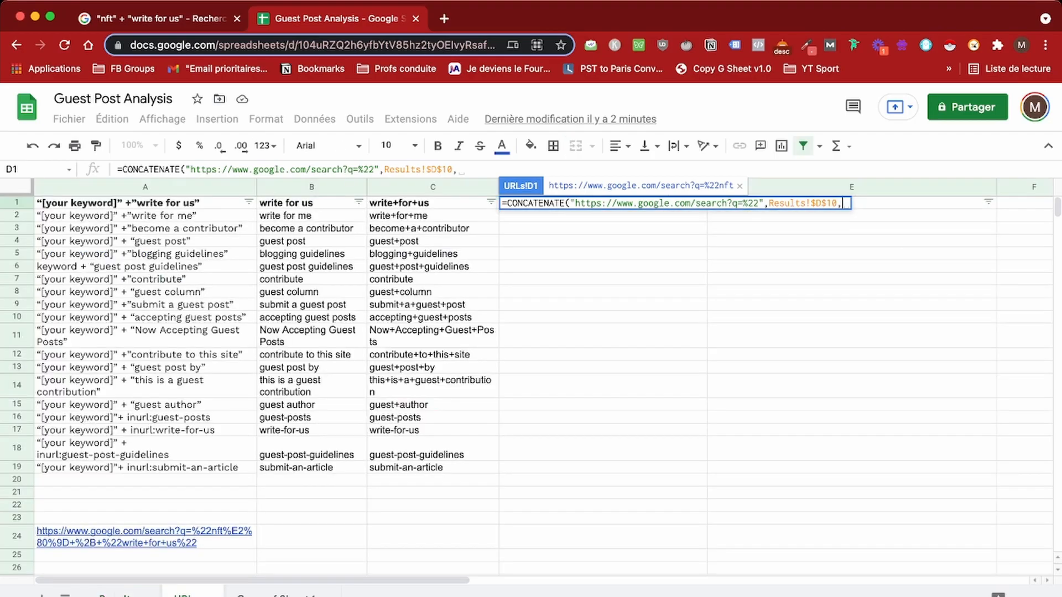
mouse_move(144, 536)
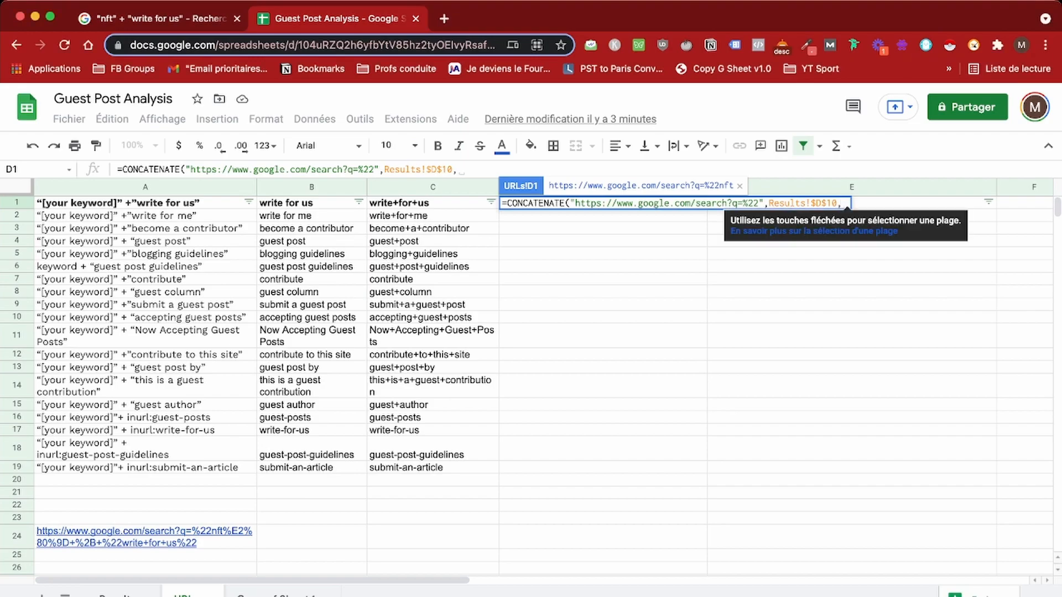
type("\"\"%E2%80%9D+%2B+%22\"")
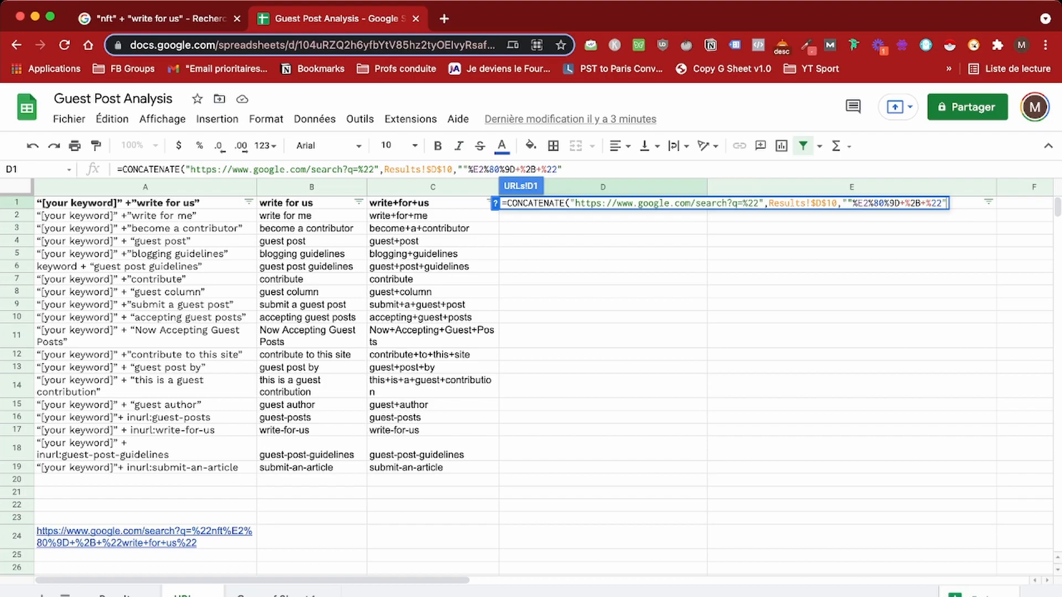
key("BackSpace")
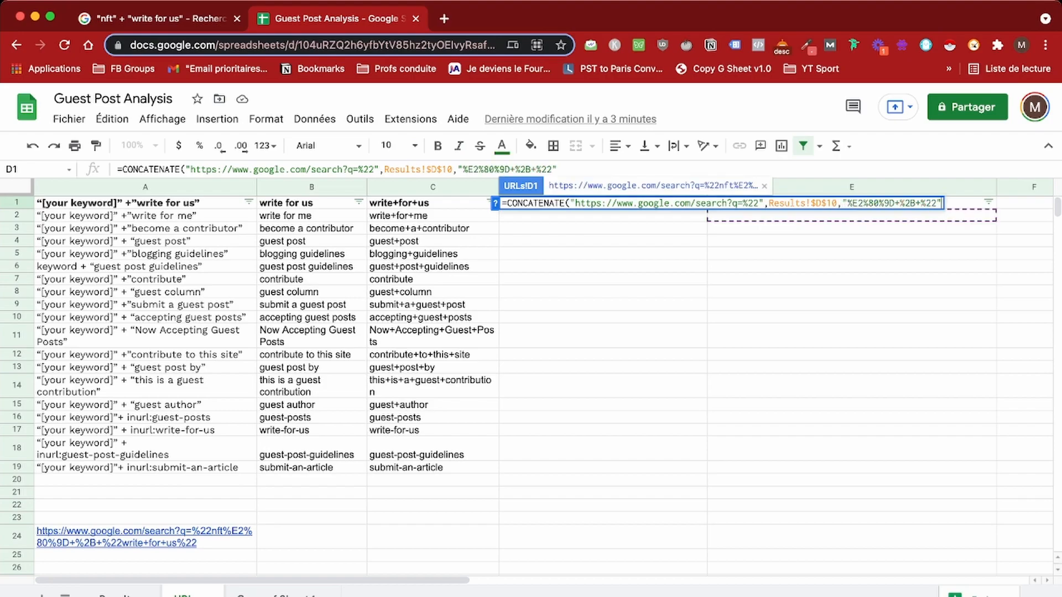
type(",")
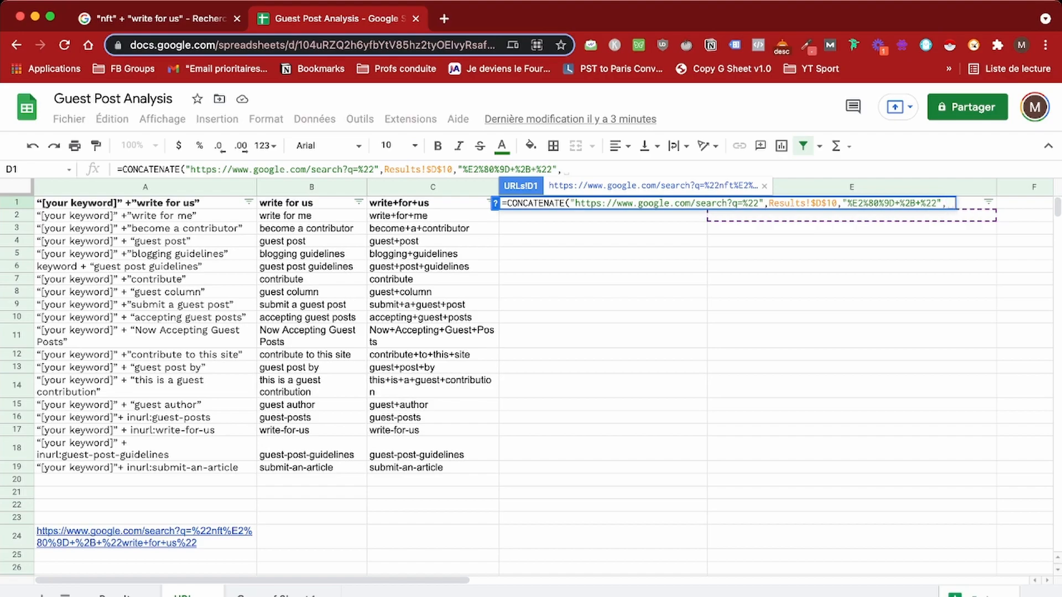
key("Left")
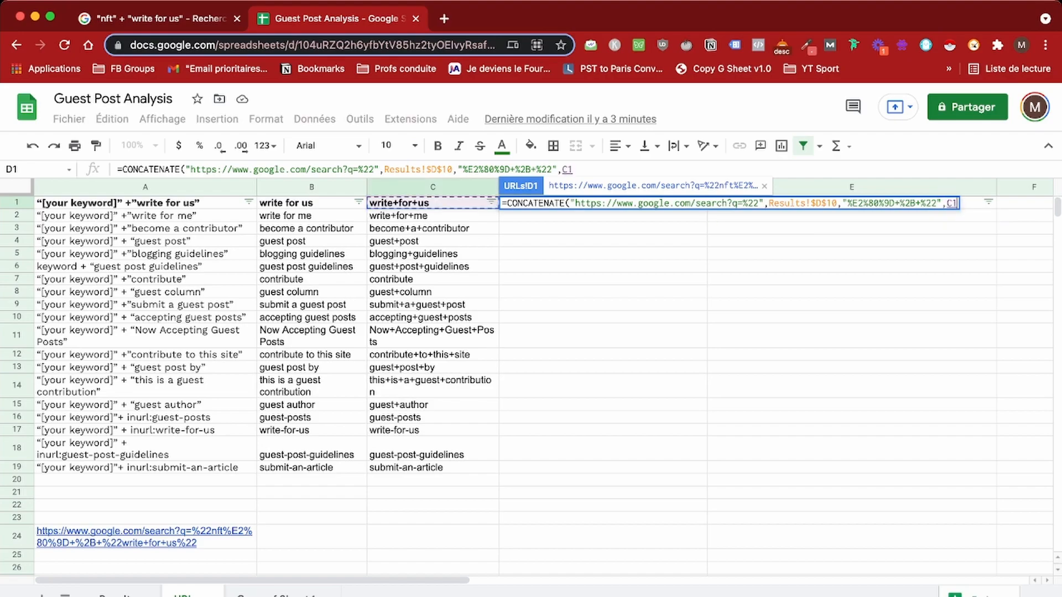
type(",")
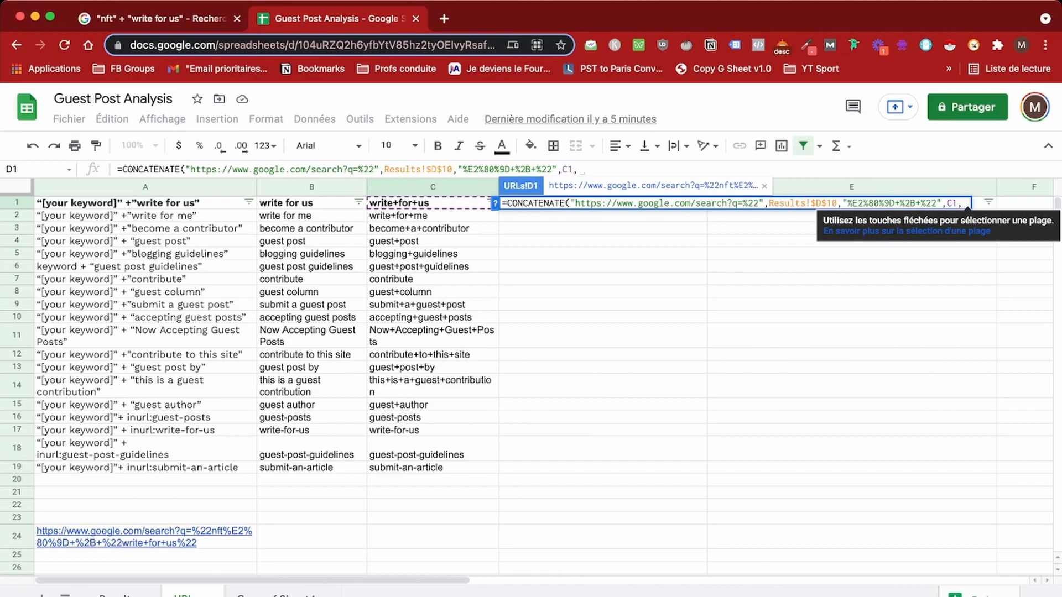
type("\"%22")
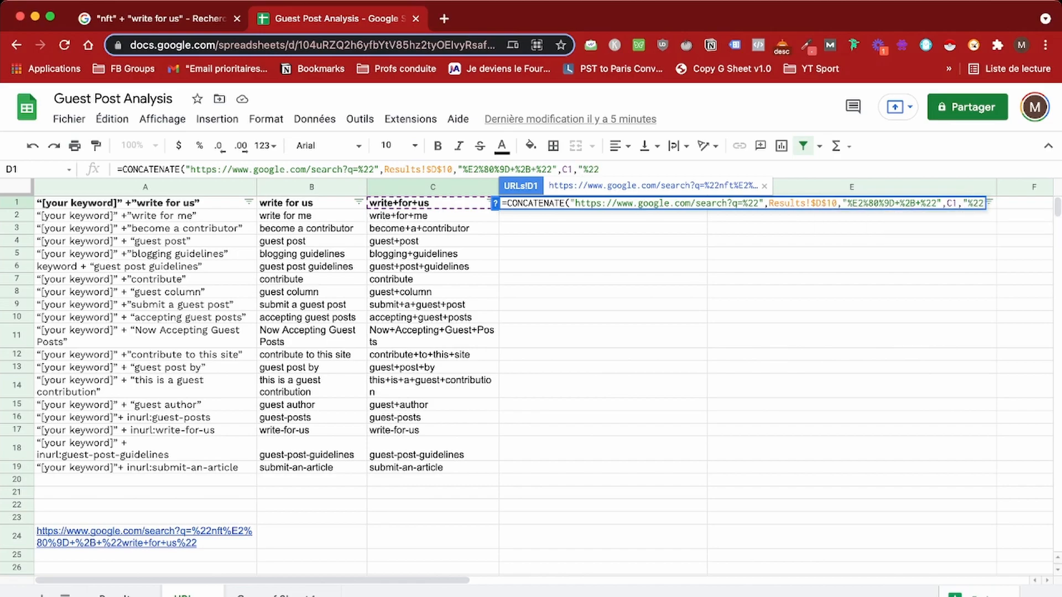
type("\")")
key("Return")
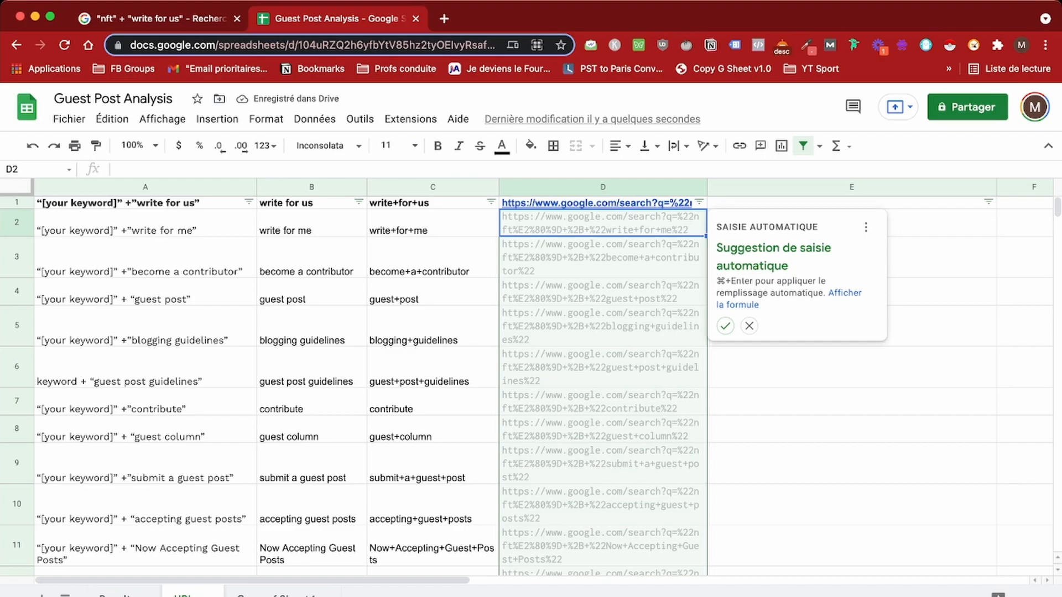
Step: Fill the URL formula down column D through row 19 and test a few generated search links
left_click(725, 325)
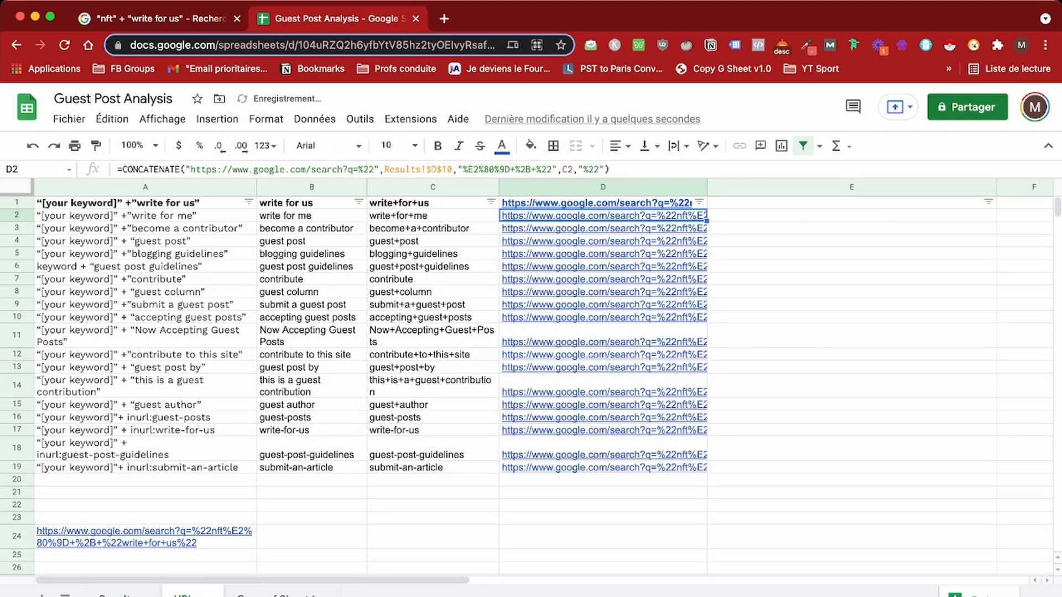
left_click(578, 164)
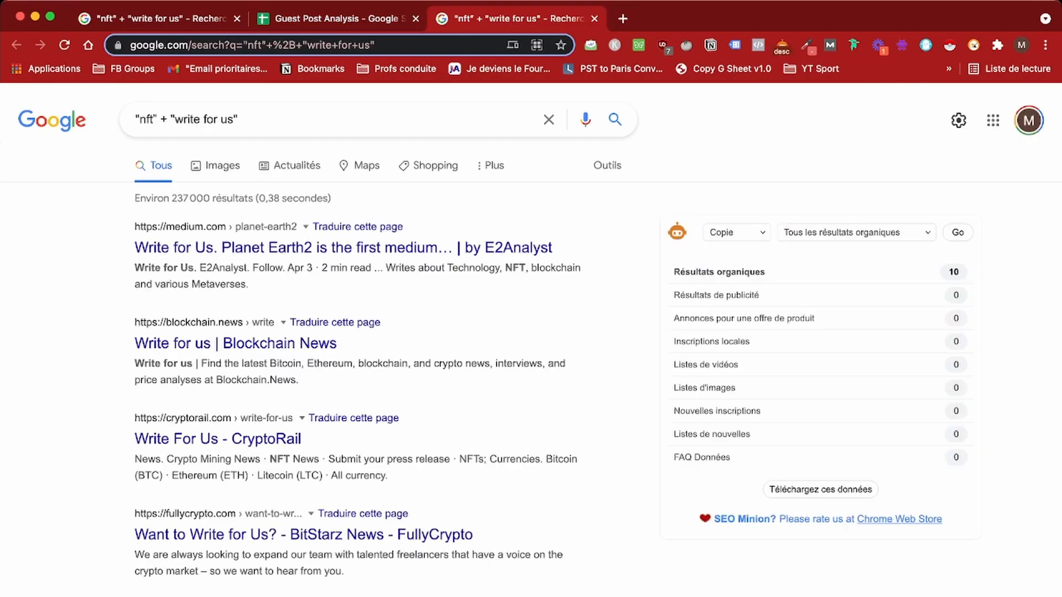
left_click(337, 19)
left_click(586, 216)
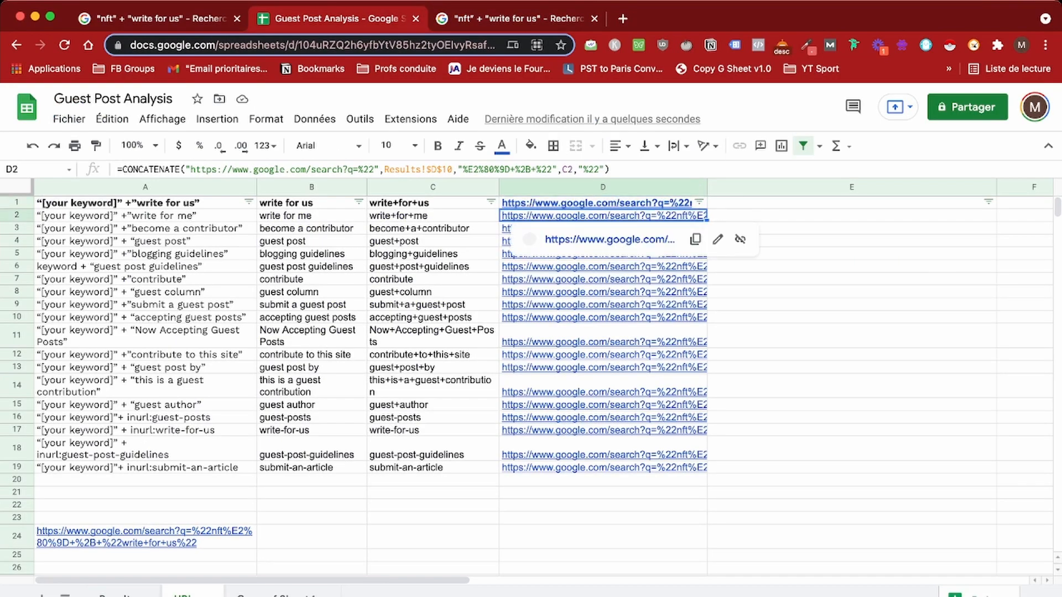
left_click(607, 239)
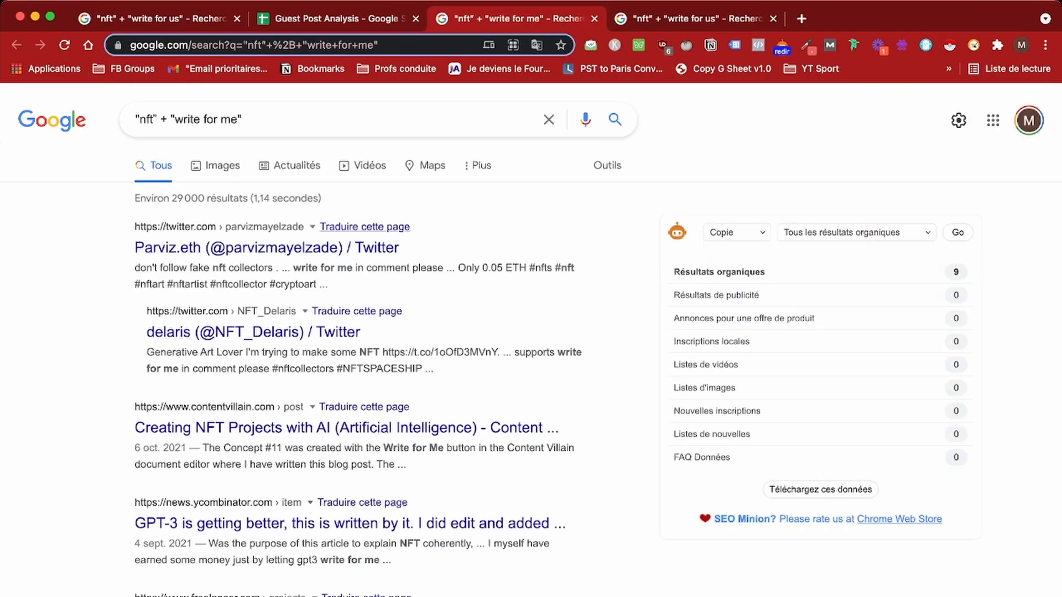
key("ctrl+shift+Tab")
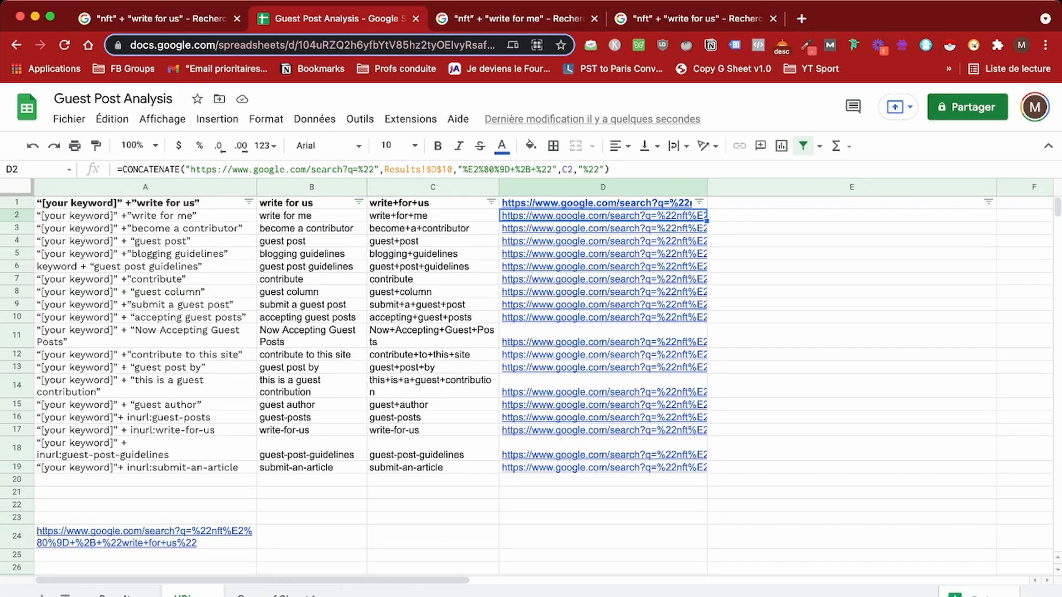
mouse_move(586, 305)
left_click(145, 417)
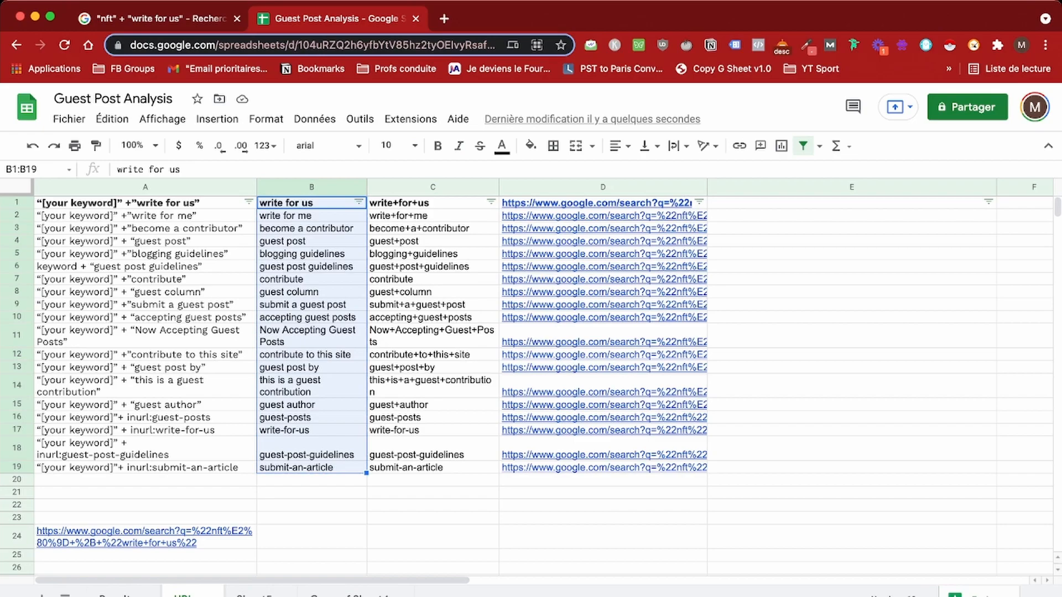
Step: Paste 'write for us' into Sheet5's A1:A10 and widen columns A and B
left_click(310, 203)
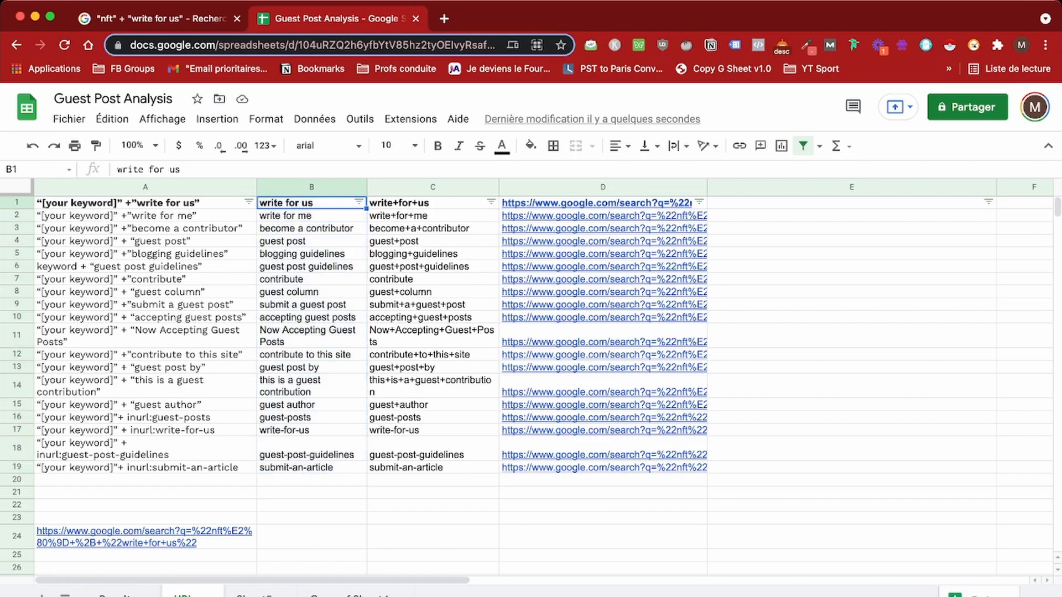
left_click(254, 595)
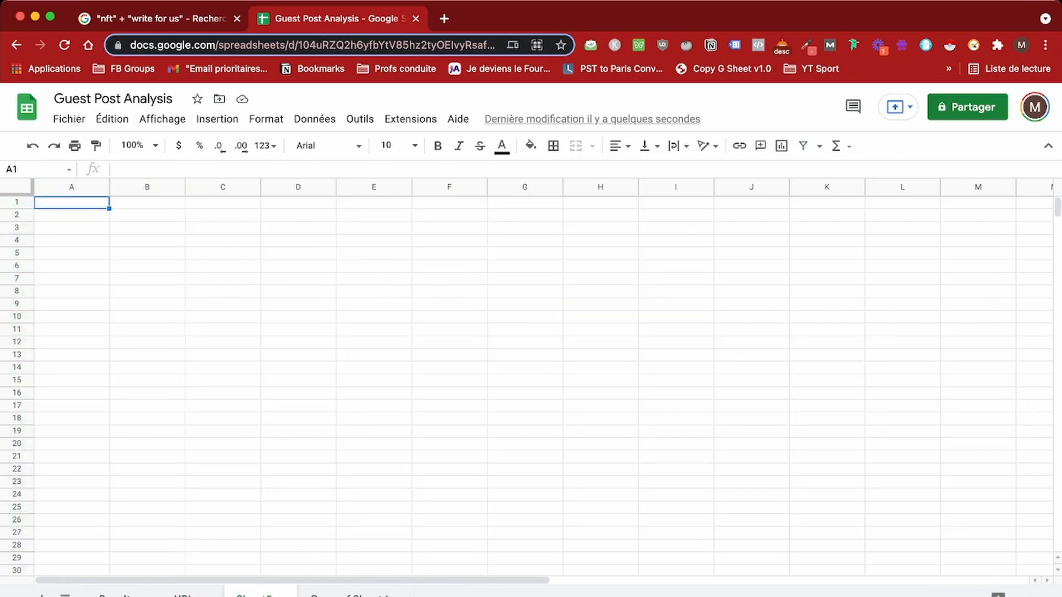
type("write for us")
left_click_drag(109, 187, 149, 323)
left_click(91, 215)
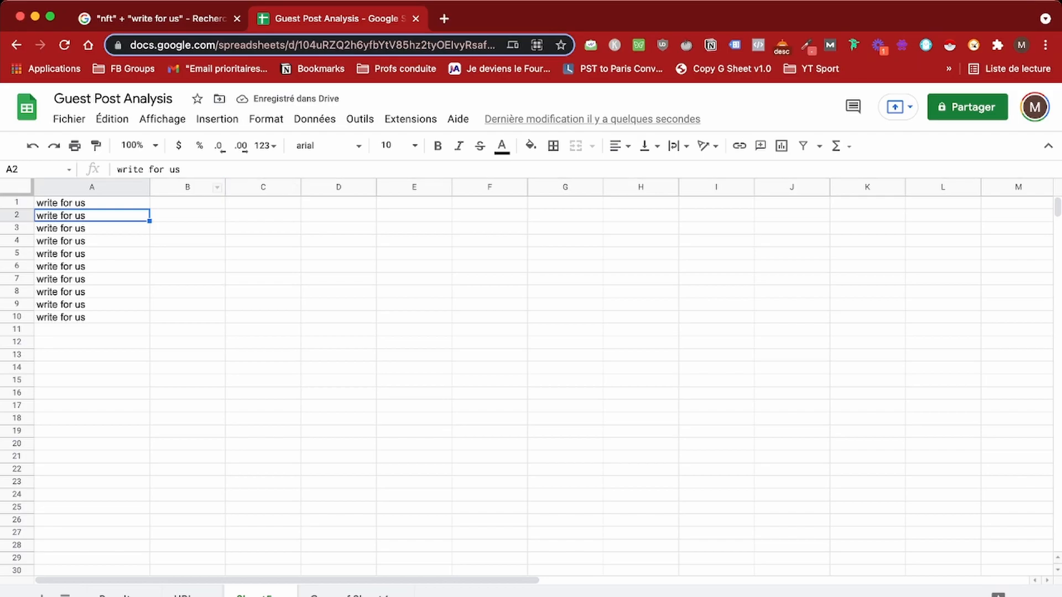
left_click_drag(224, 186, 284, 186)
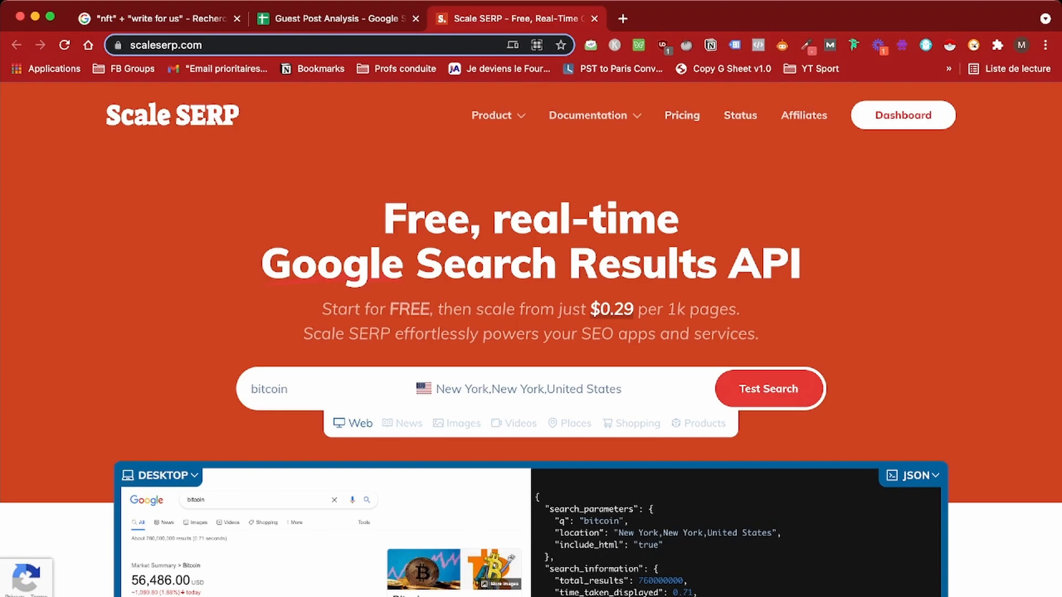
Step: Copy the Scale SERP API key from the dashboard into the Results sheet's API key cell D5
left_click(903, 115)
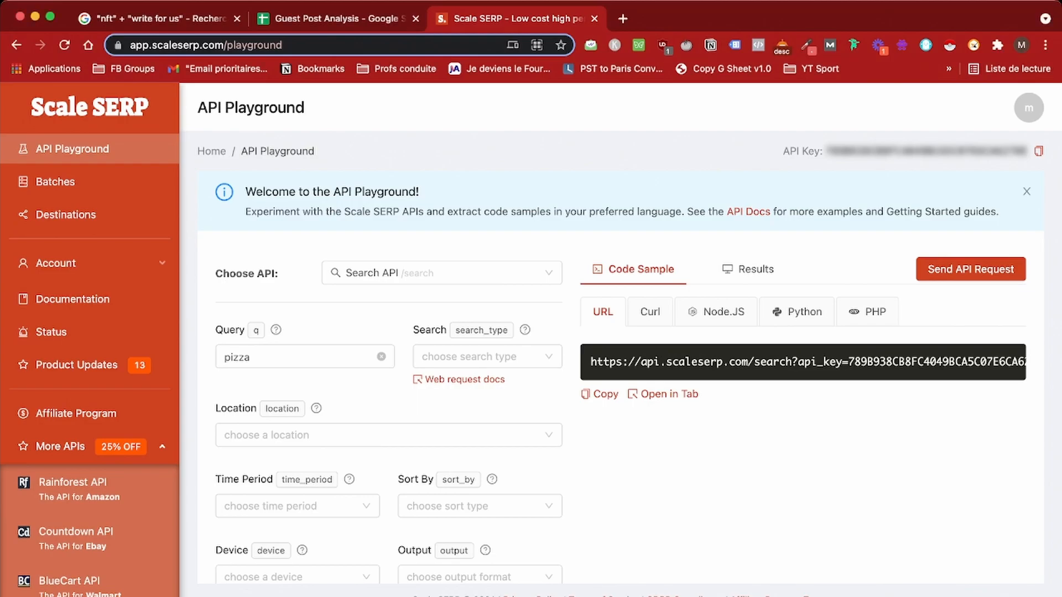
left_click(339, 18)
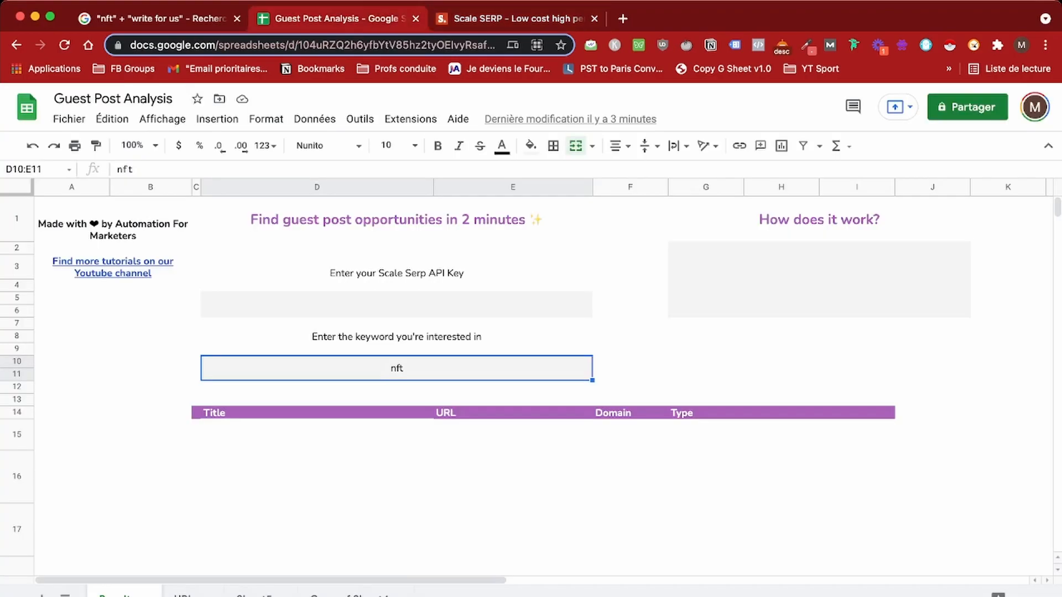
double_click(397, 304)
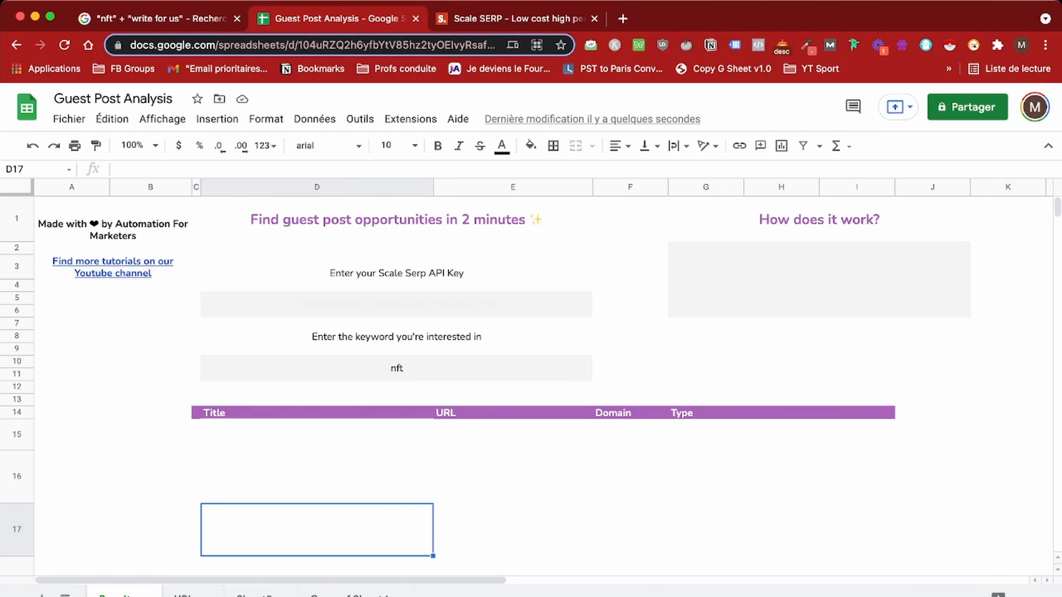
key("ctrl+Tab")
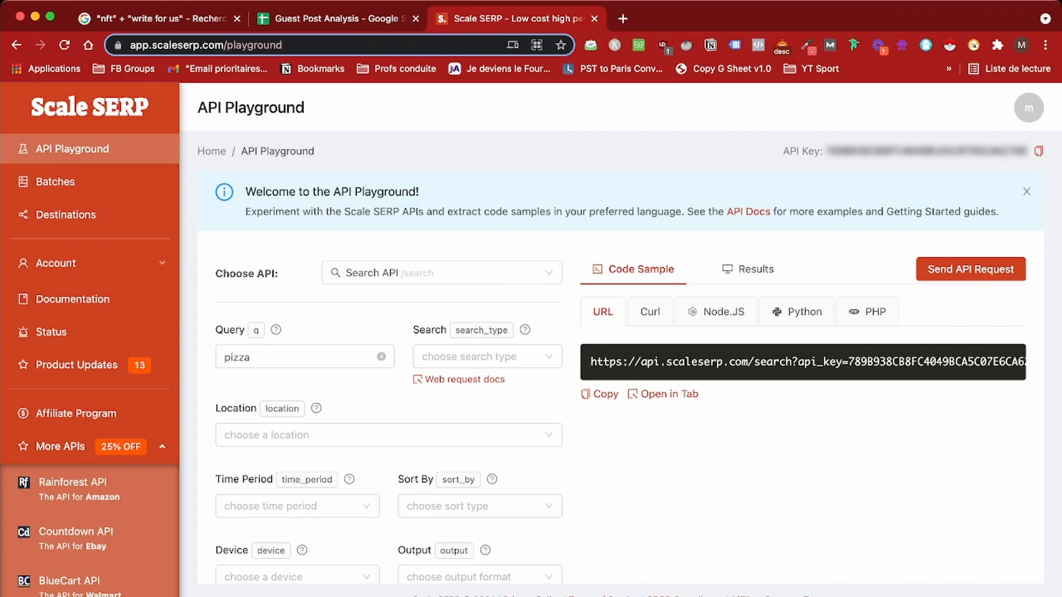
key("super+Tab")
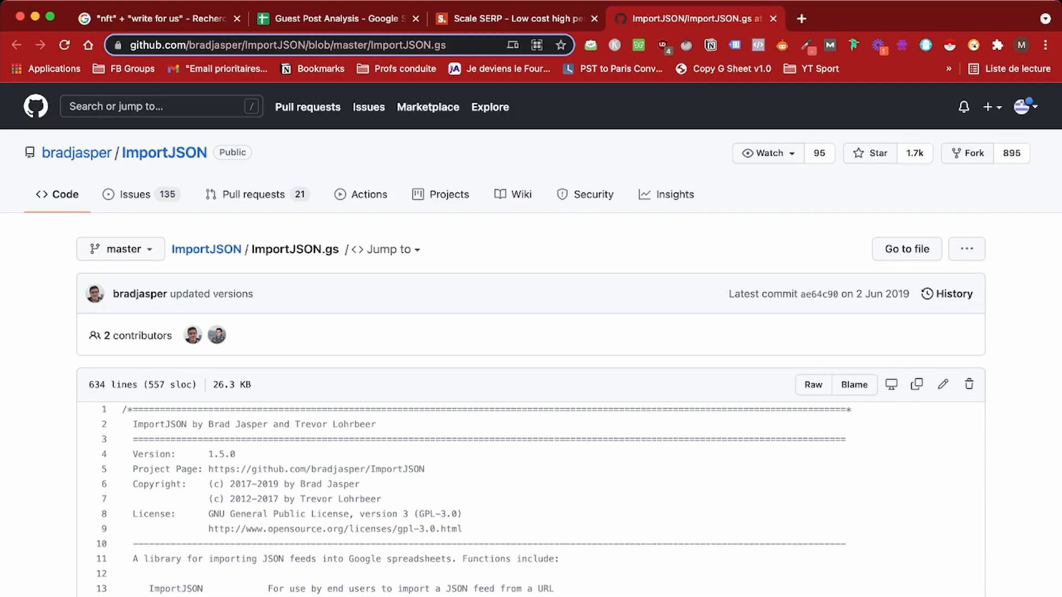
Step: Copy all 634 lines of the ImportJSON.gs code from GitHub and return to the Guest Post Analysis spreadsheet
left_click_drag(123, 410, 221, 490)
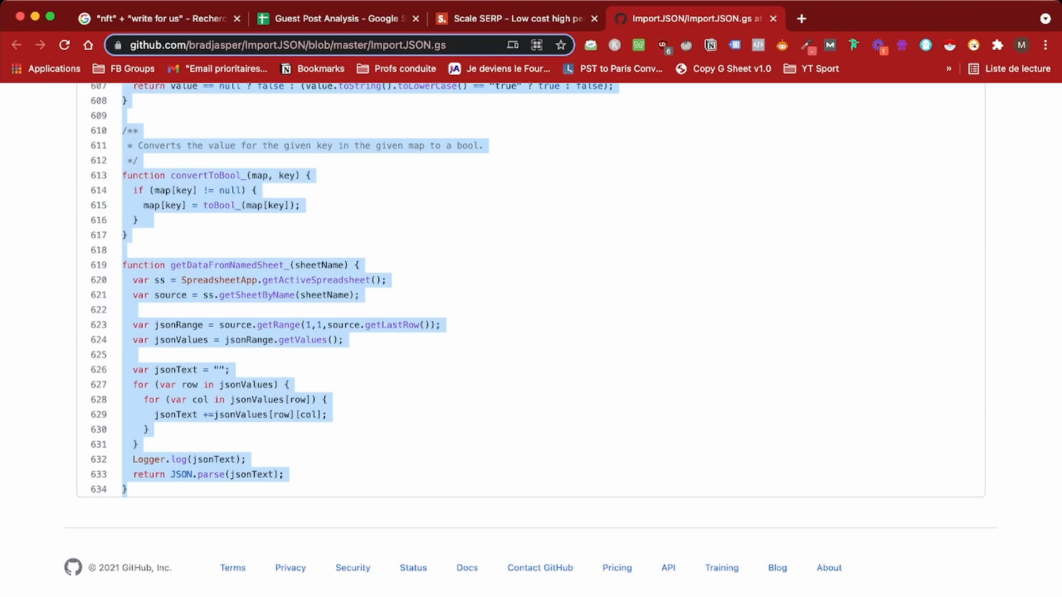
left_click(332, 19)
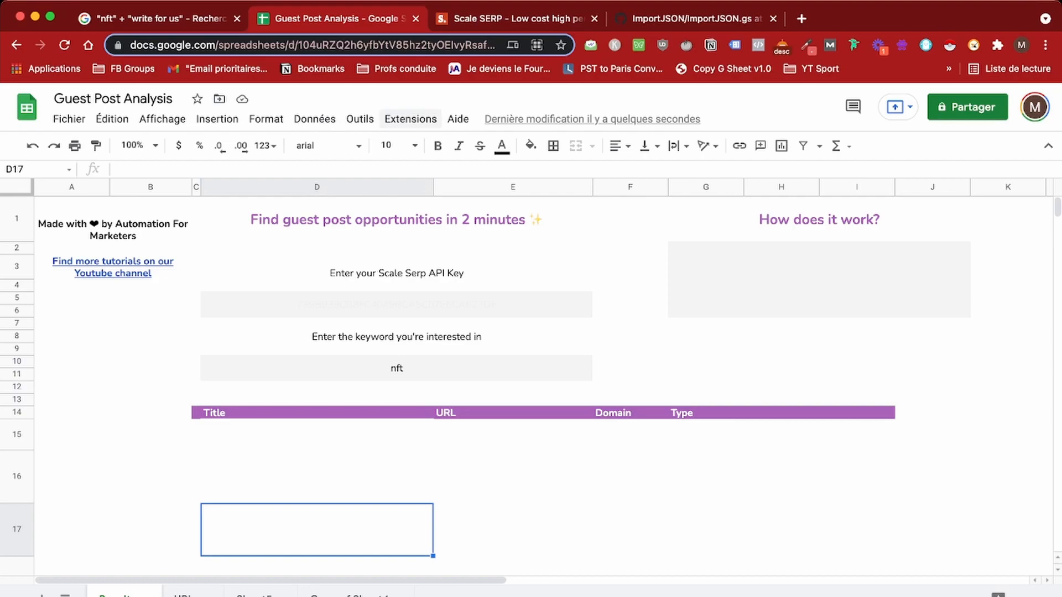
Step: Create an Apps Script project for the spreadsheet and replace its starter code with the ImportJSON script
left_click(410, 119)
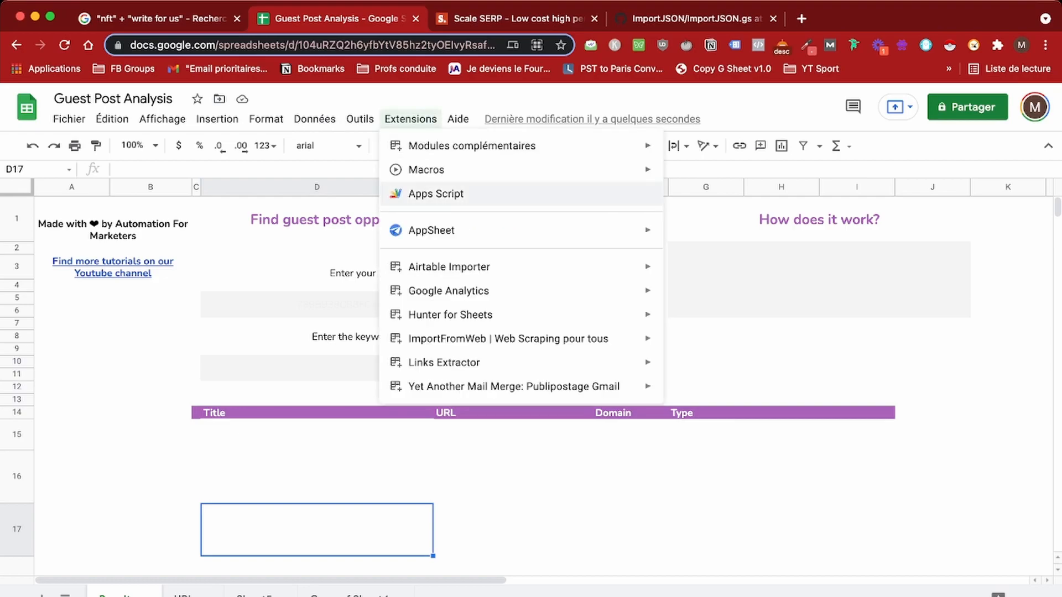
left_click(436, 193)
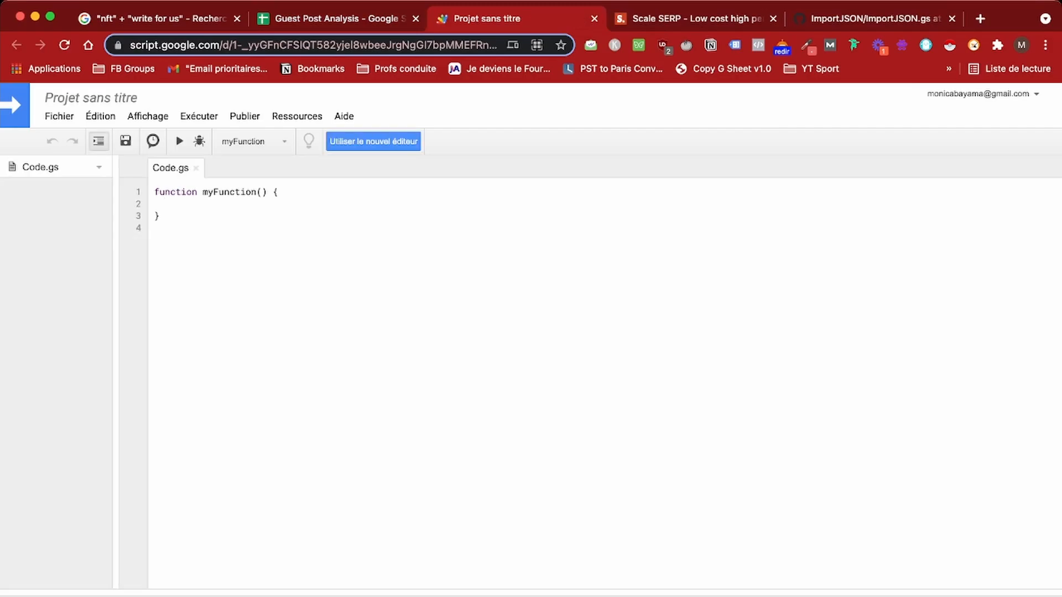
key("super+a")
key("BackSpace")
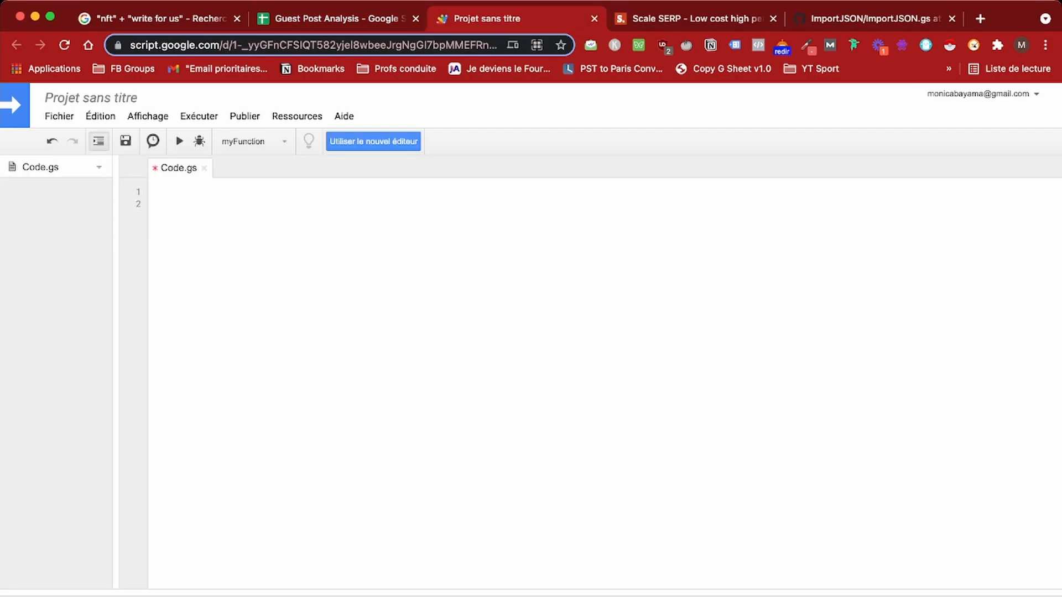
key("super+v")
Step: Name the project ImportJSON, save it, and run it to trigger authorization
scroll(603, 382, "up", 15)
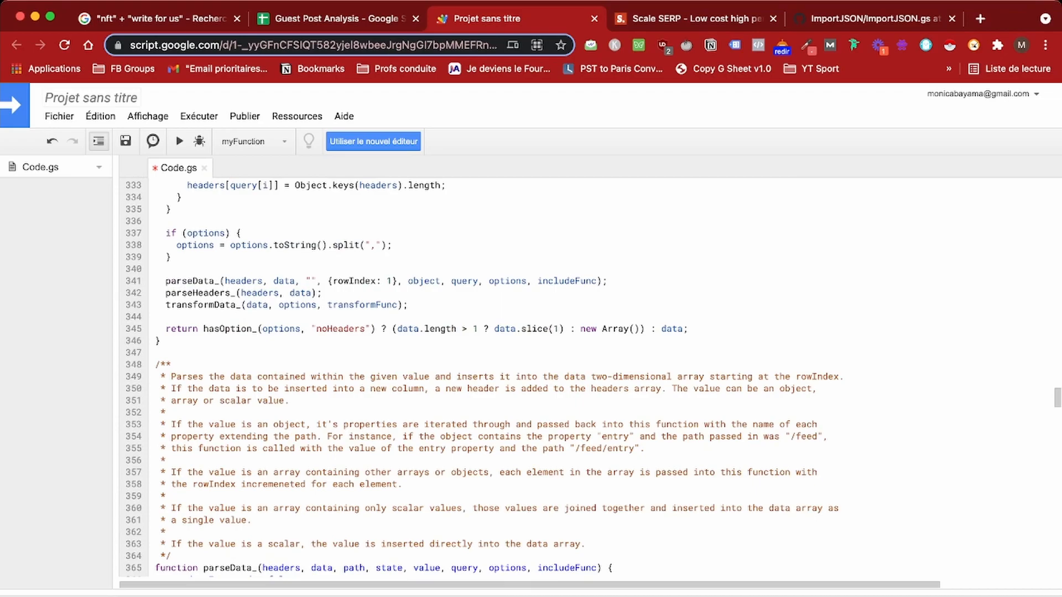
key("super+s")
type("Impor")
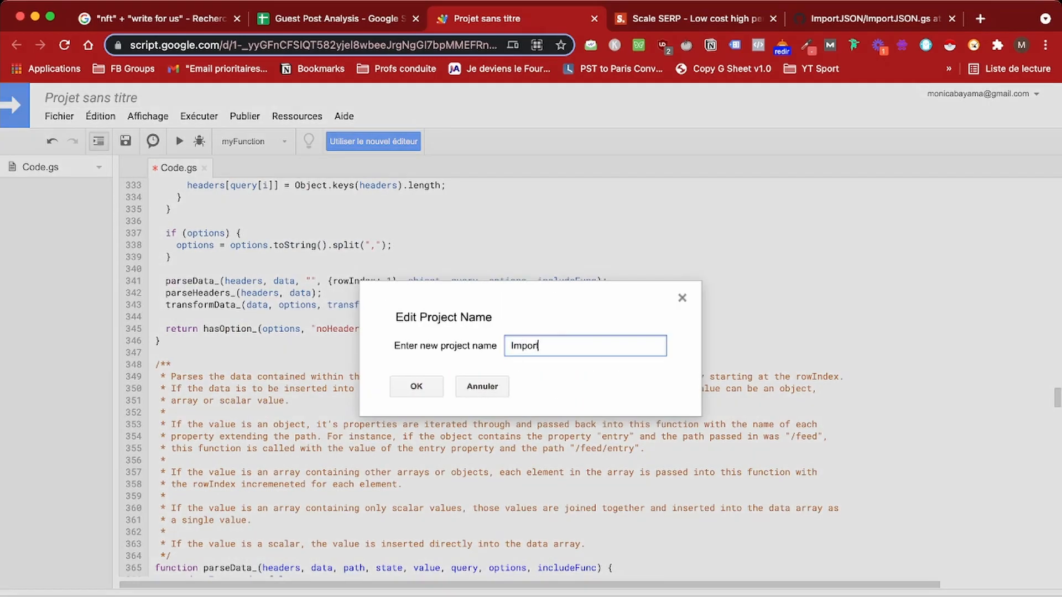
type("tJSON")
key("Return")
left_click(125, 141)
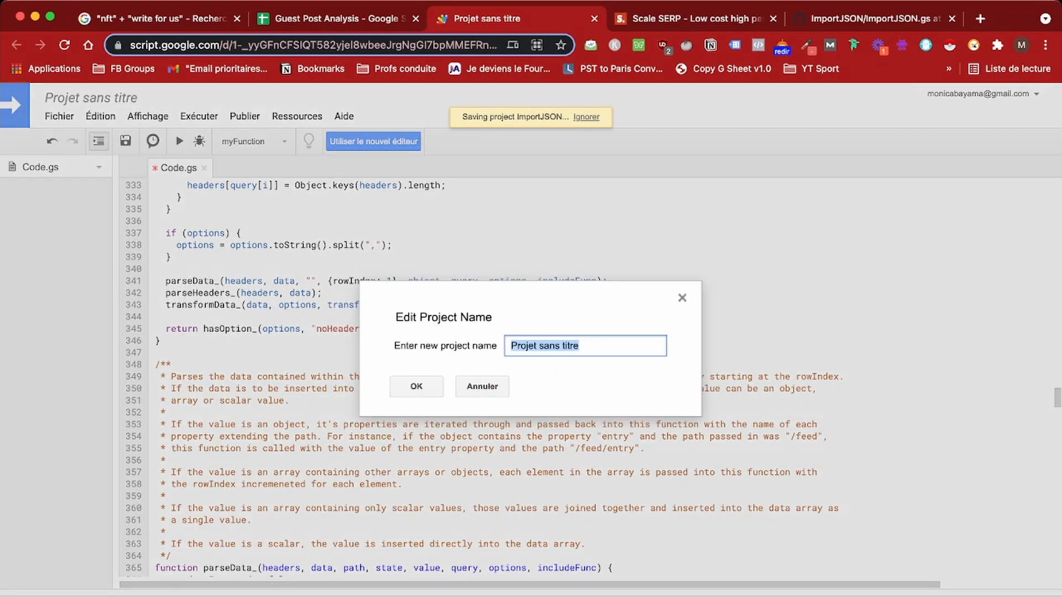
key("Escape")
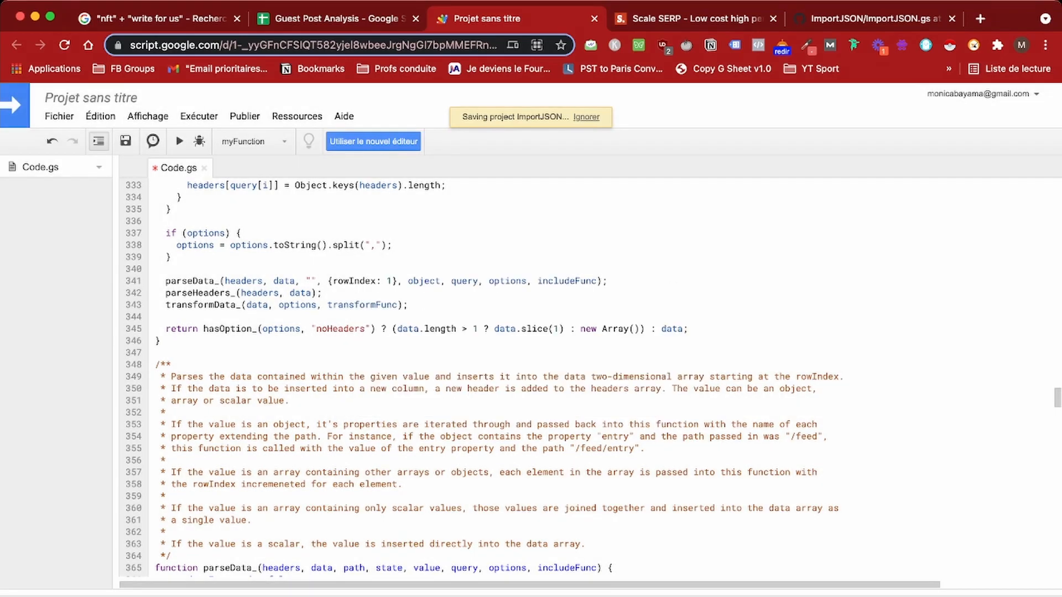
scroll(530, 376, "up", 20)
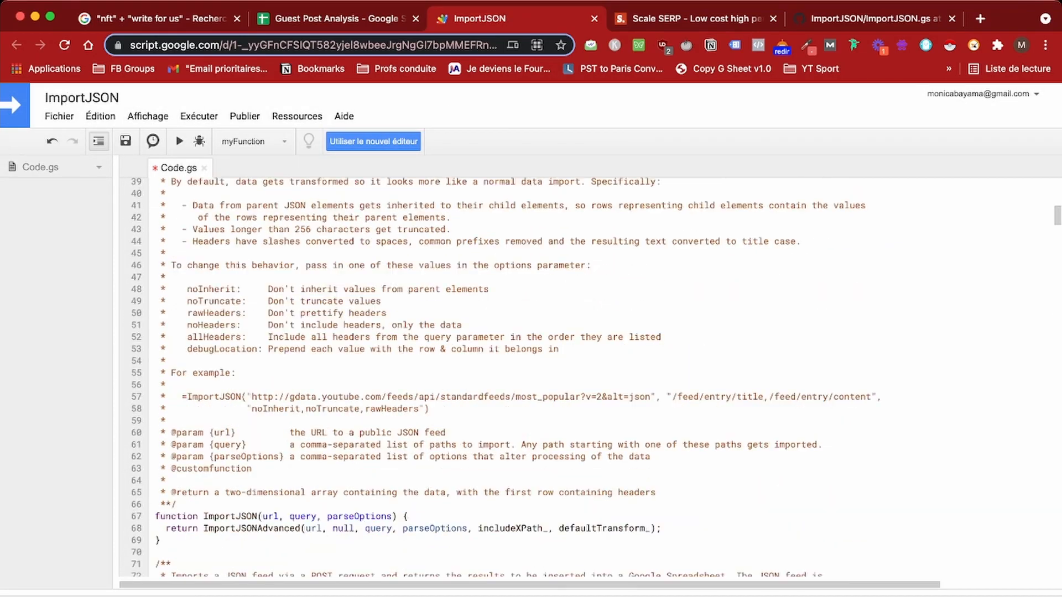
left_click(179, 141)
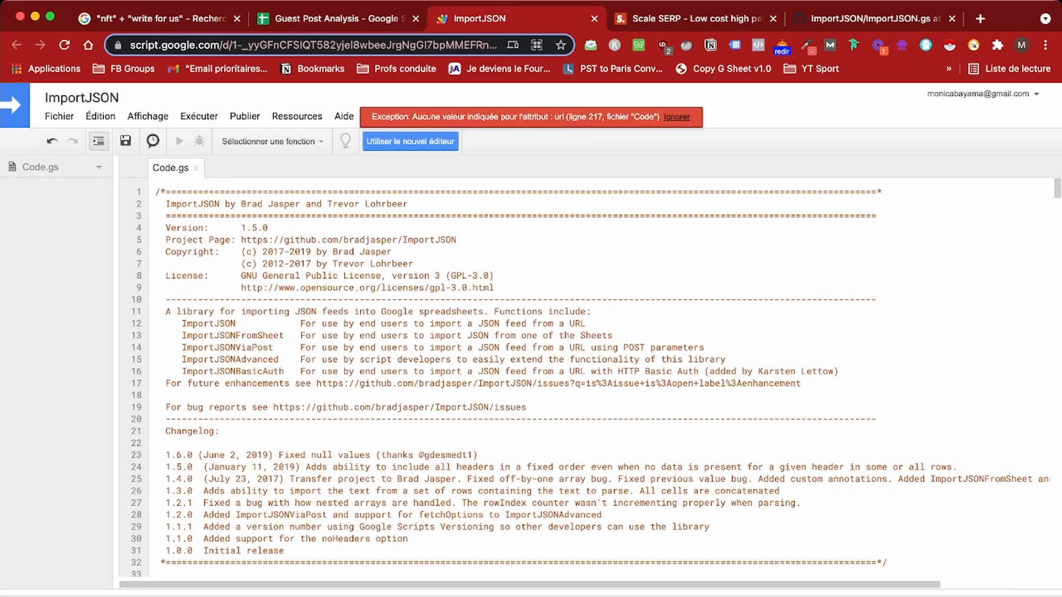
left_click(676, 117)
Step: Back on Sheet5, start an =importjson formula in cell B1
left_click(338, 19)
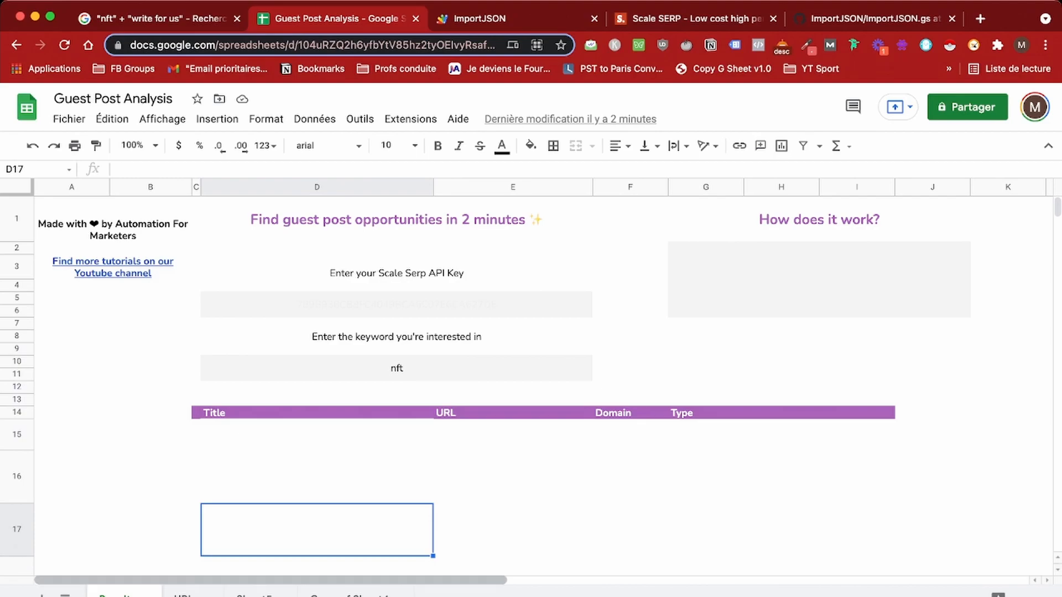
left_click(254, 594)
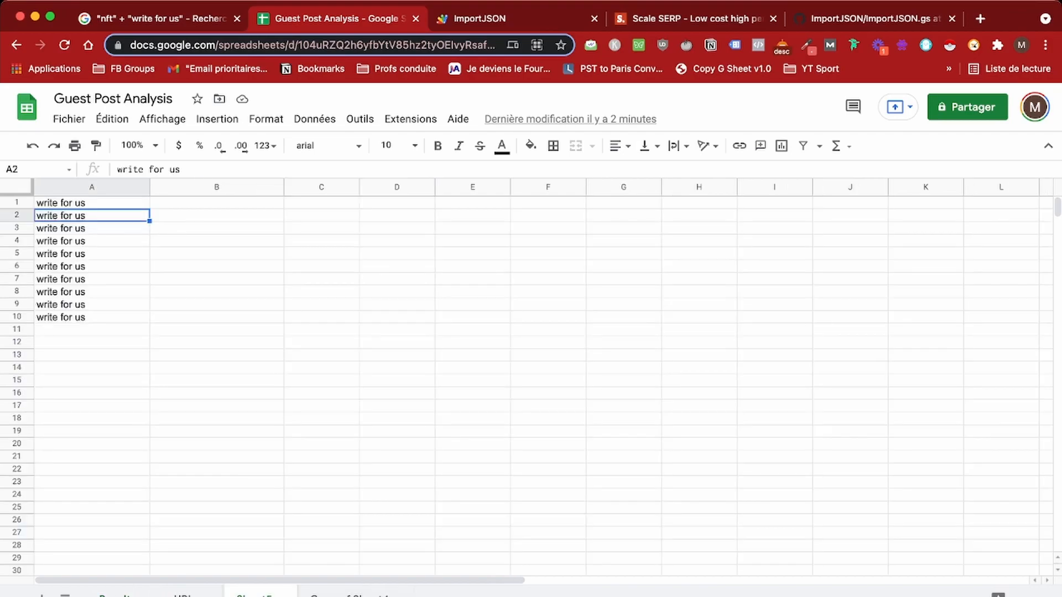
left_click(216, 202)
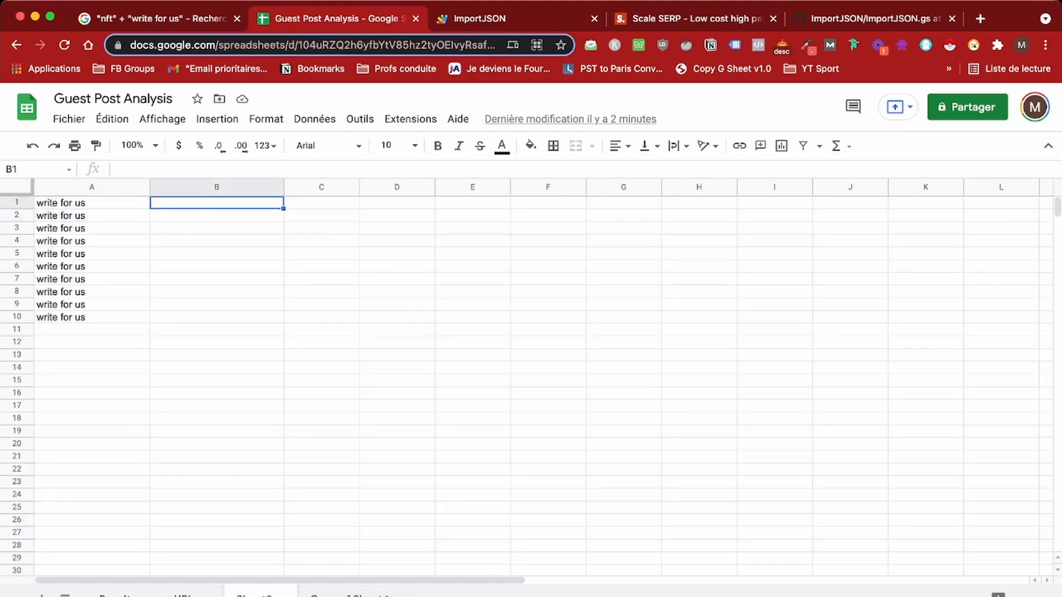
type("=")
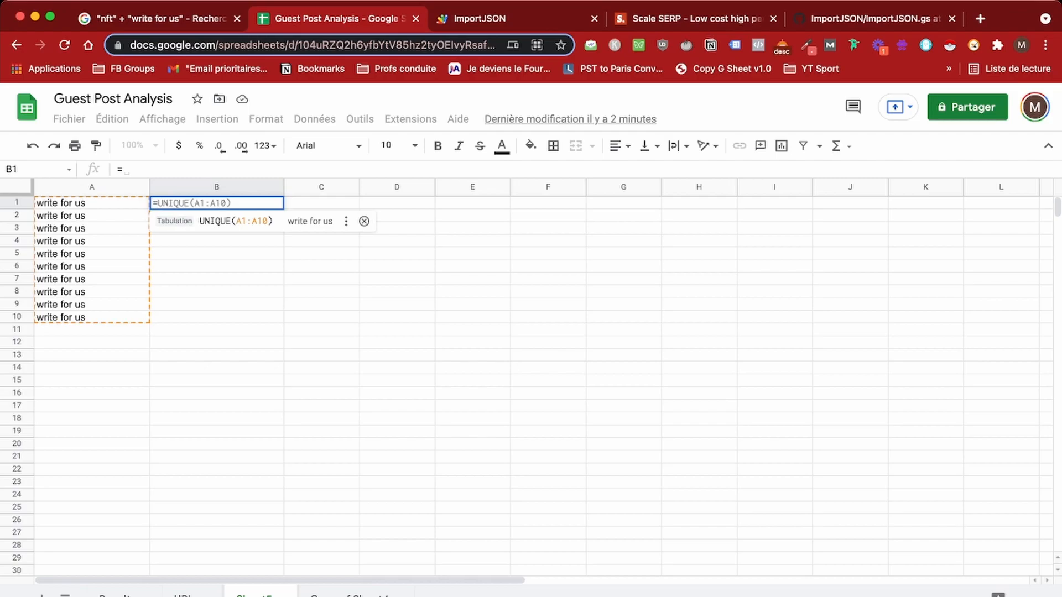
type("importjson")
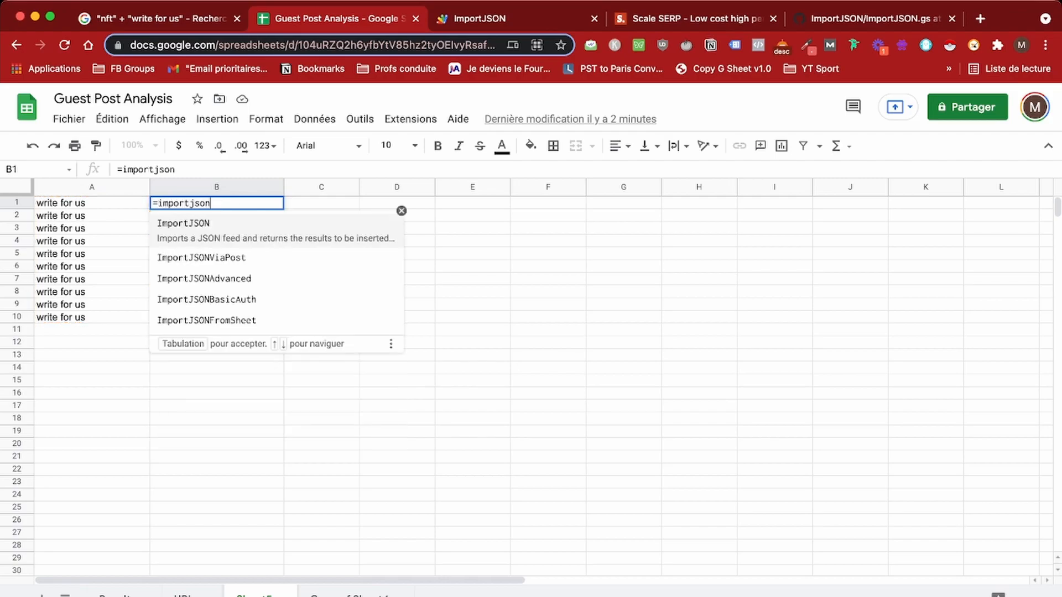
Step: Complete the ImportJSON formula with the pasted Scale SERP request URL and commit it
key("Tab")
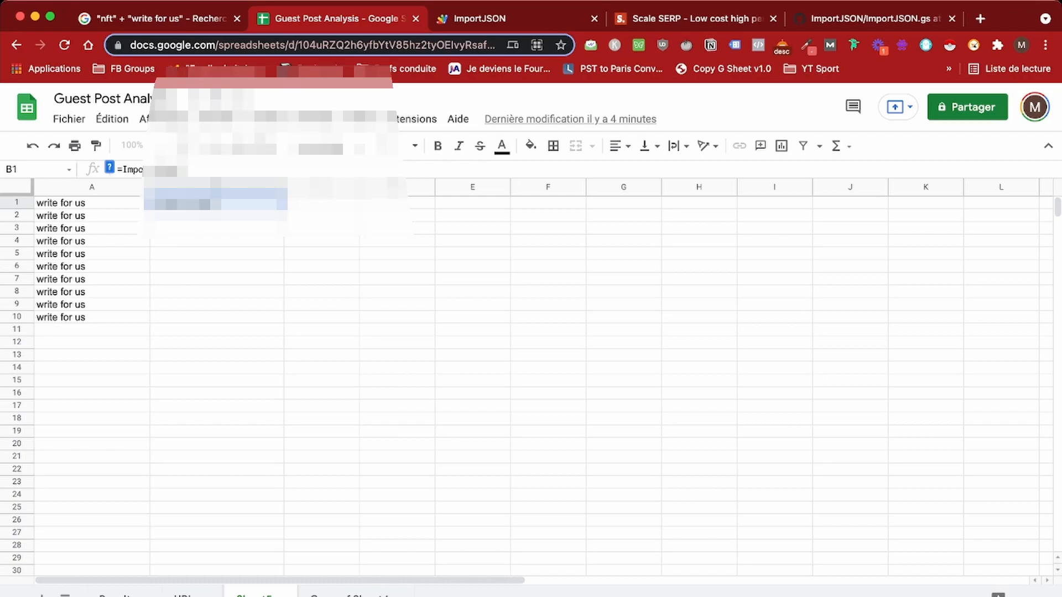
key("super+v")
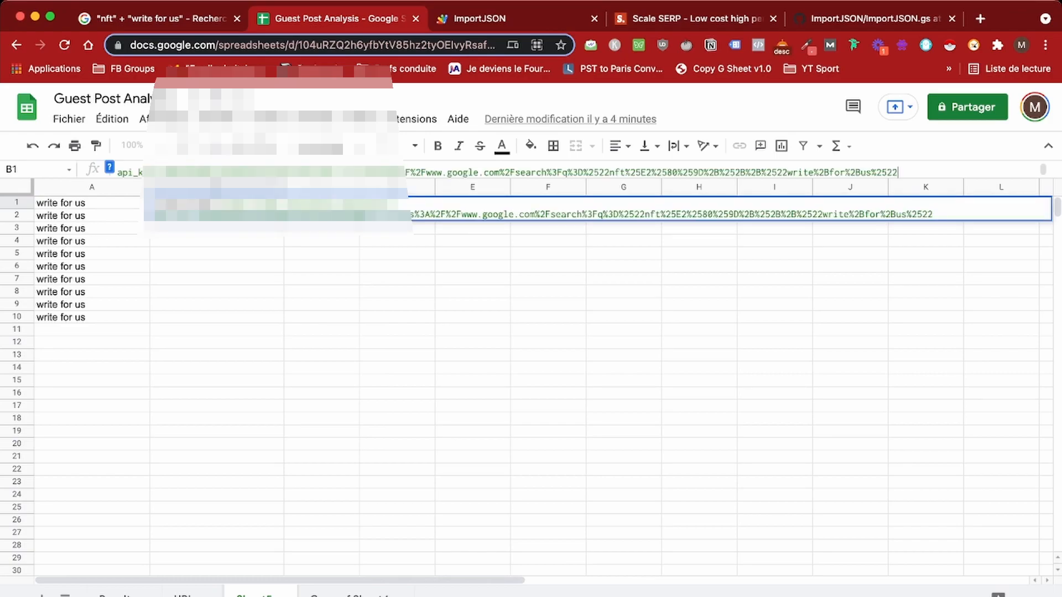
type("\")")
key("Return")
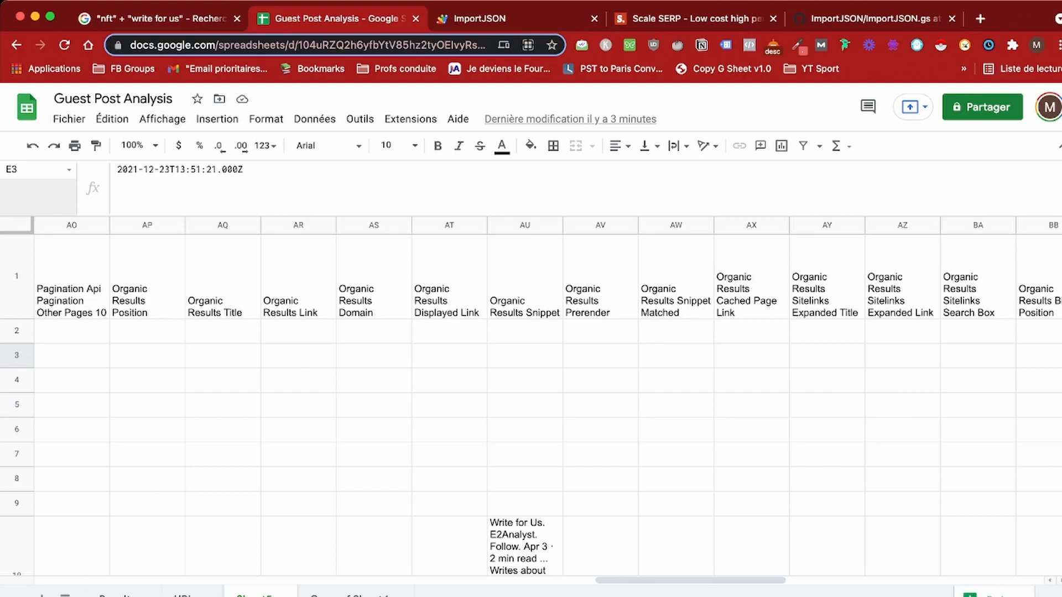
Step: Check the Organic Results Title, Domain and Snippet headers, then bring up the Scale SERP playground
left_click(222, 282)
key("Right")
key("Right")
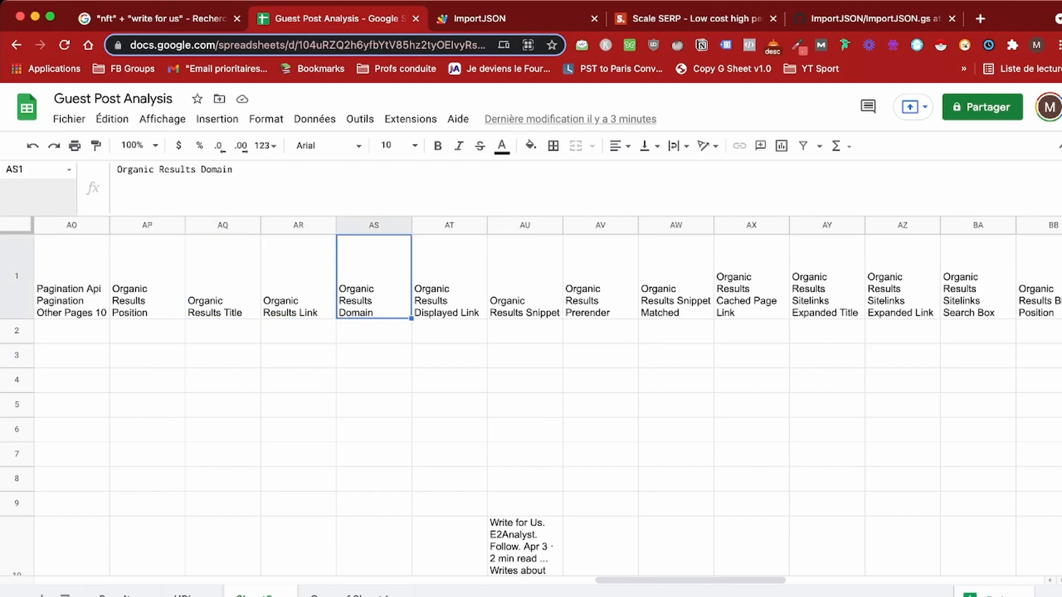
key("Right")
key("Right")
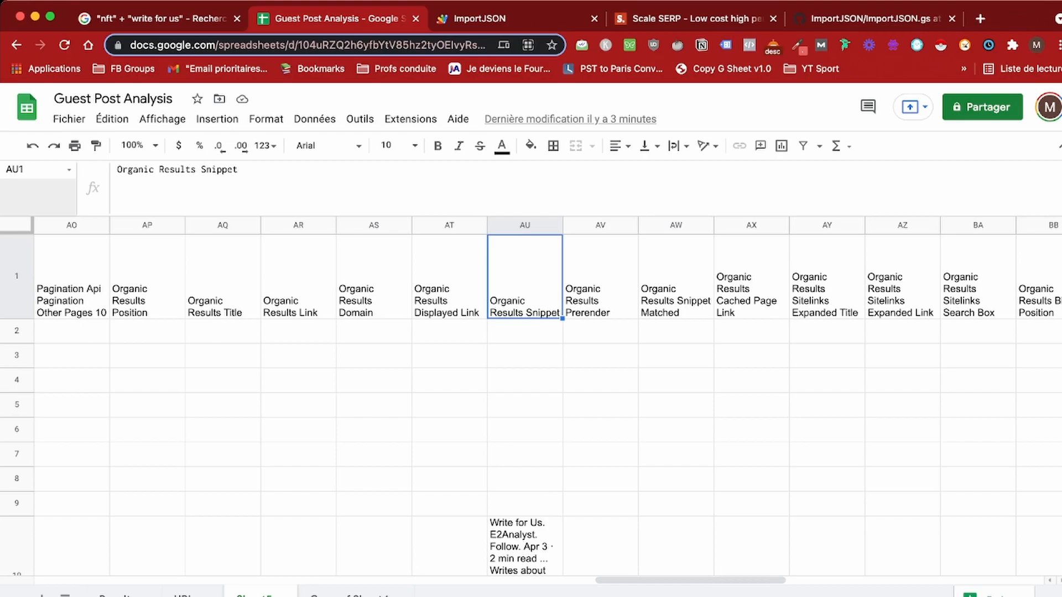
left_click(697, 19)
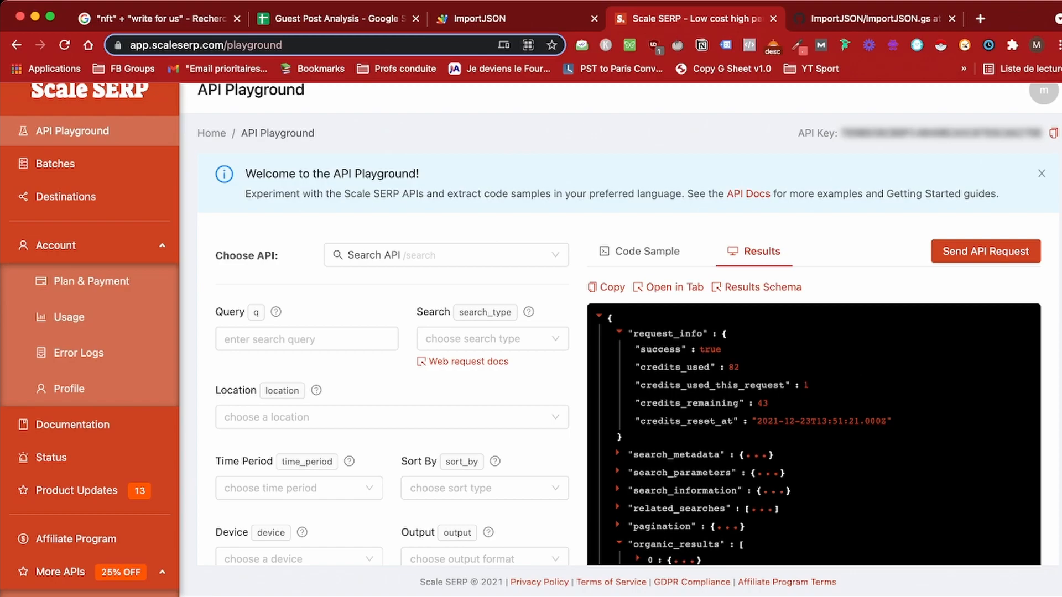
Step: Scroll the API Playground JSON down to organic_results item 0's title, link, domain and snippet
scroll(628, 360, "down", 1)
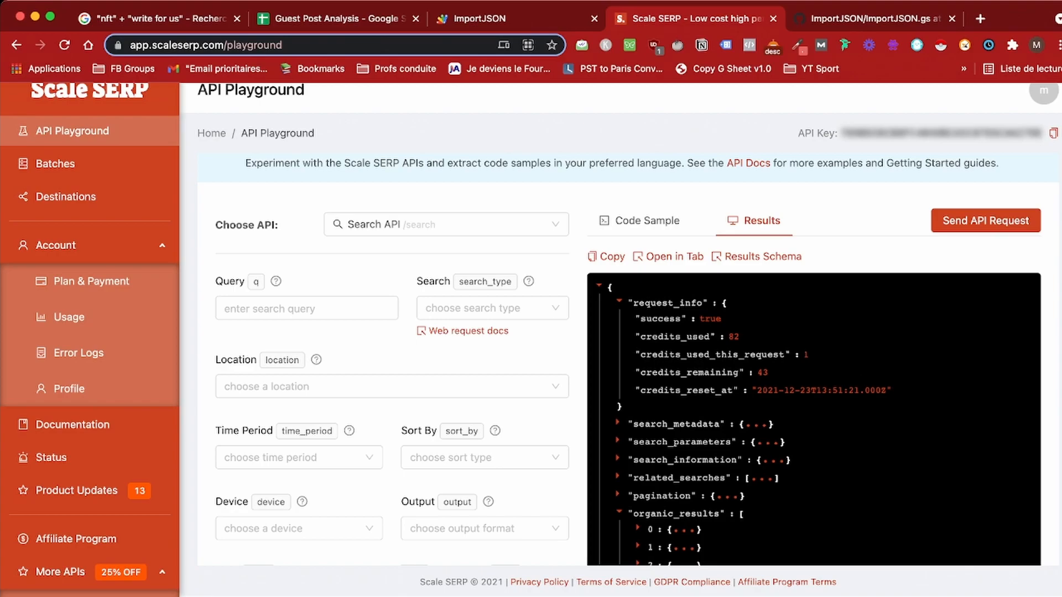
scroll(627, 360, "down", 5)
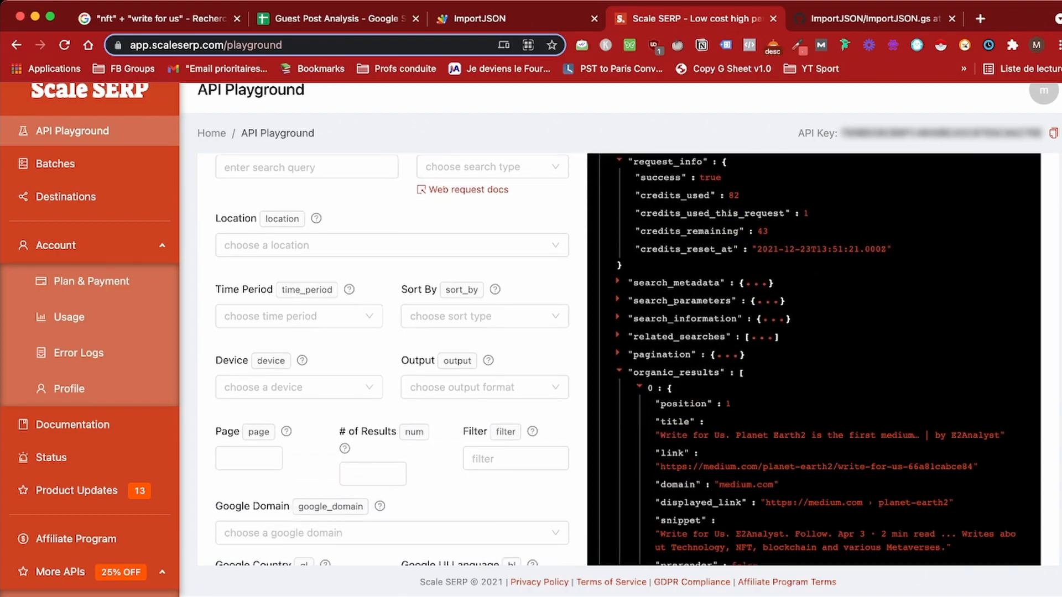
scroll(628, 360, "down", 4)
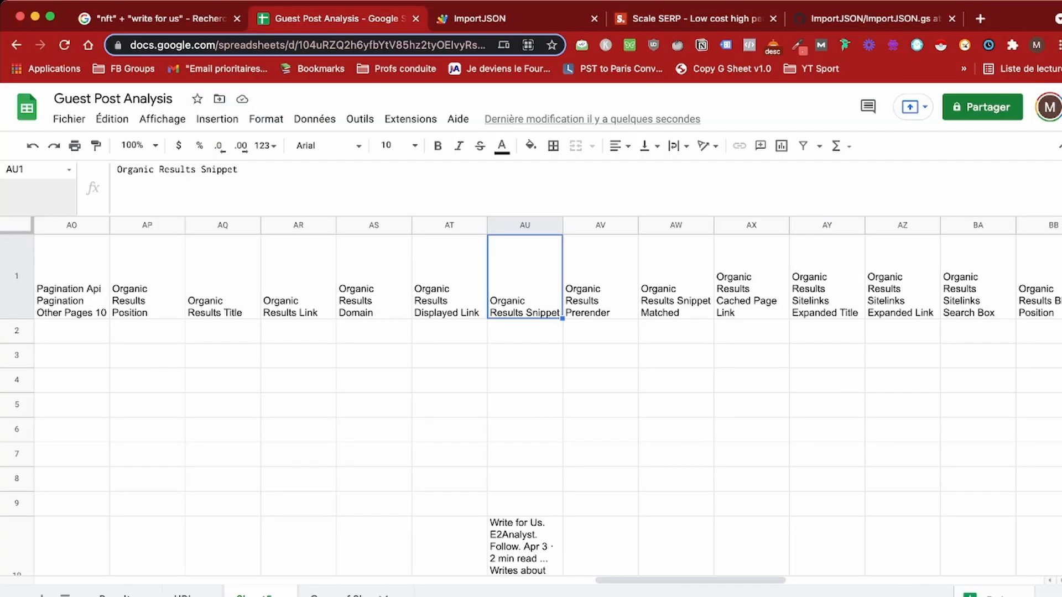
Step: Open A1's importjson formula for editing and position the cursor after the URL argument
scroll(531, 387, "left", 20)
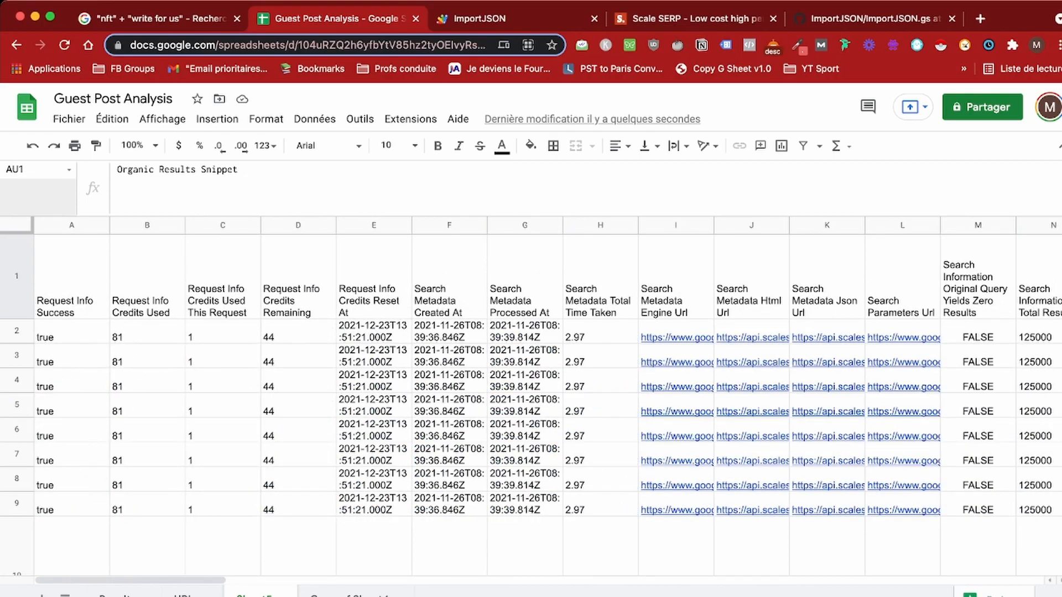
left_click(72, 277)
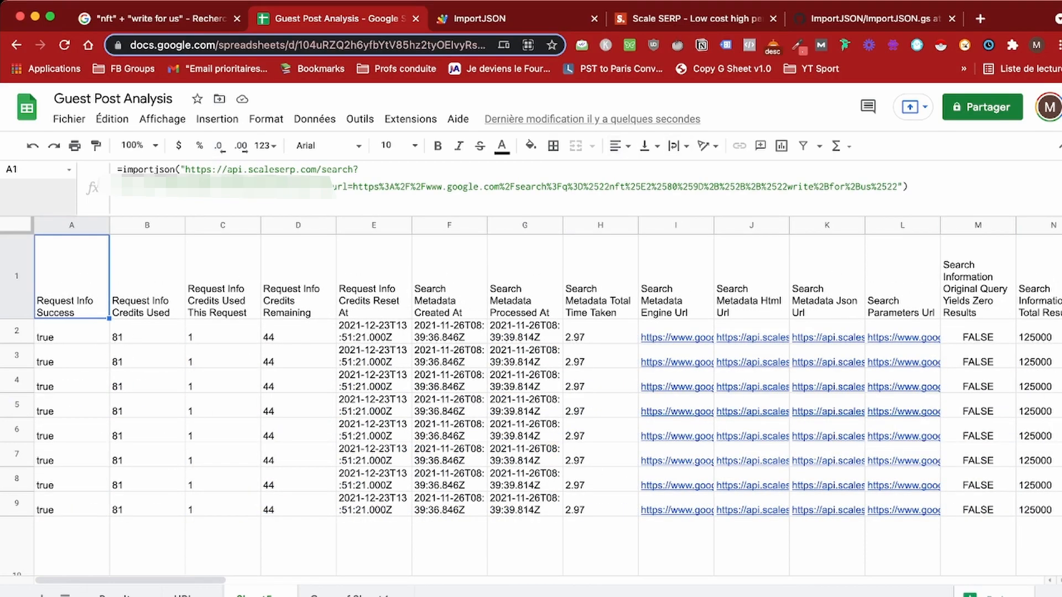
key("Return")
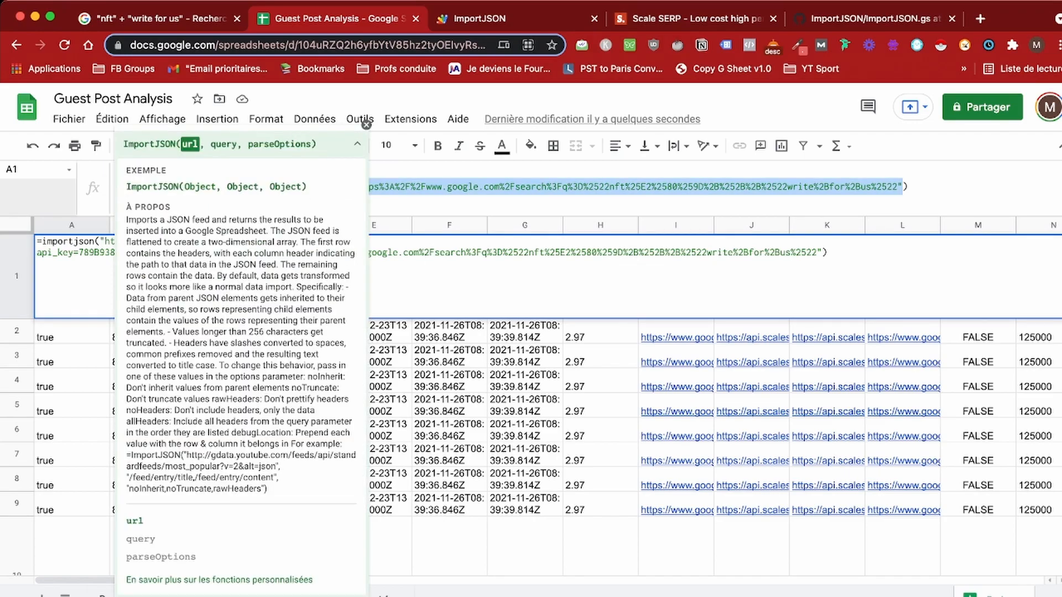
left_click(901, 187)
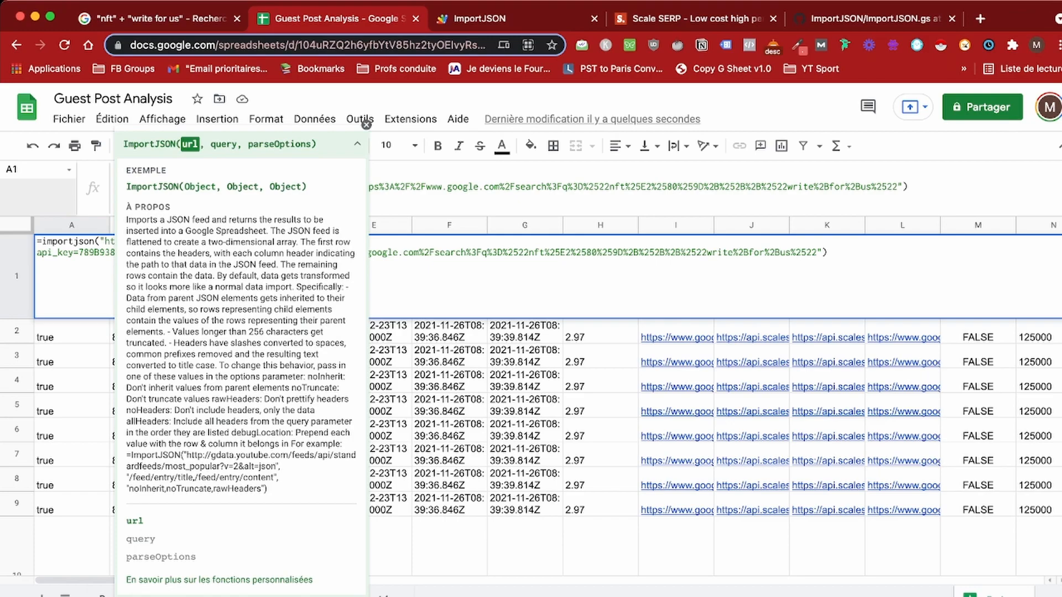
left_click(817, 252)
type(",")
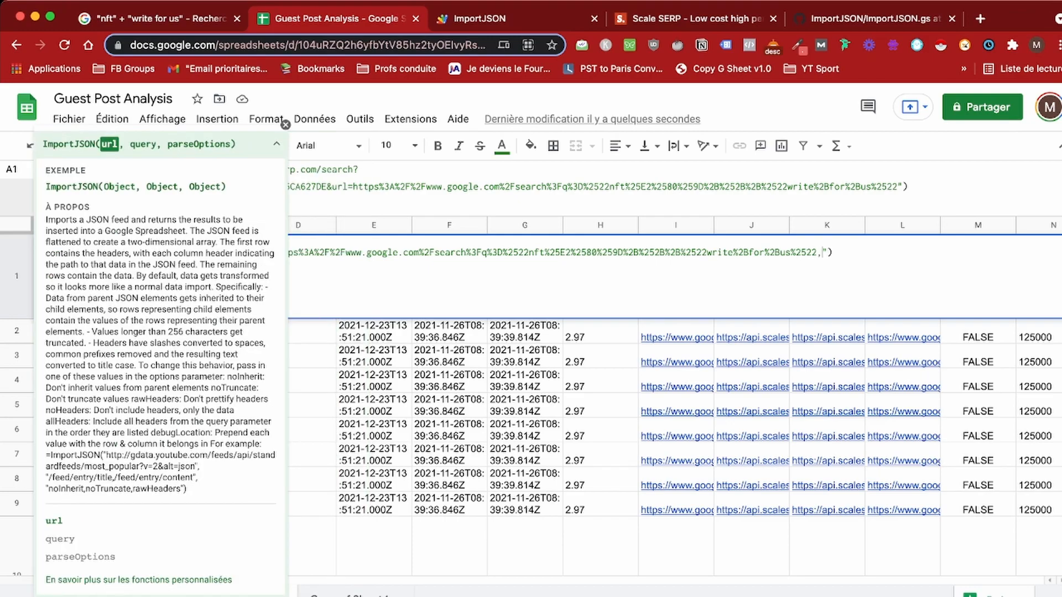
key("BackSpace")
Step: Add the four /organic_results paths (title, link, domain, snippet) as the query and "noHeaders" as the parse option
type(",\"")
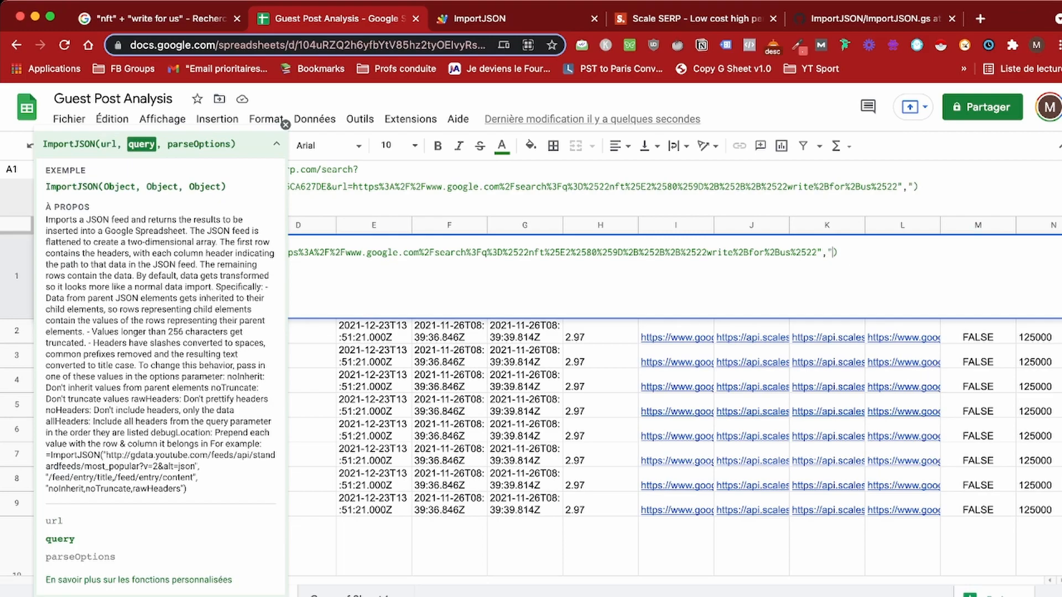
key("super+v")
type("\"")
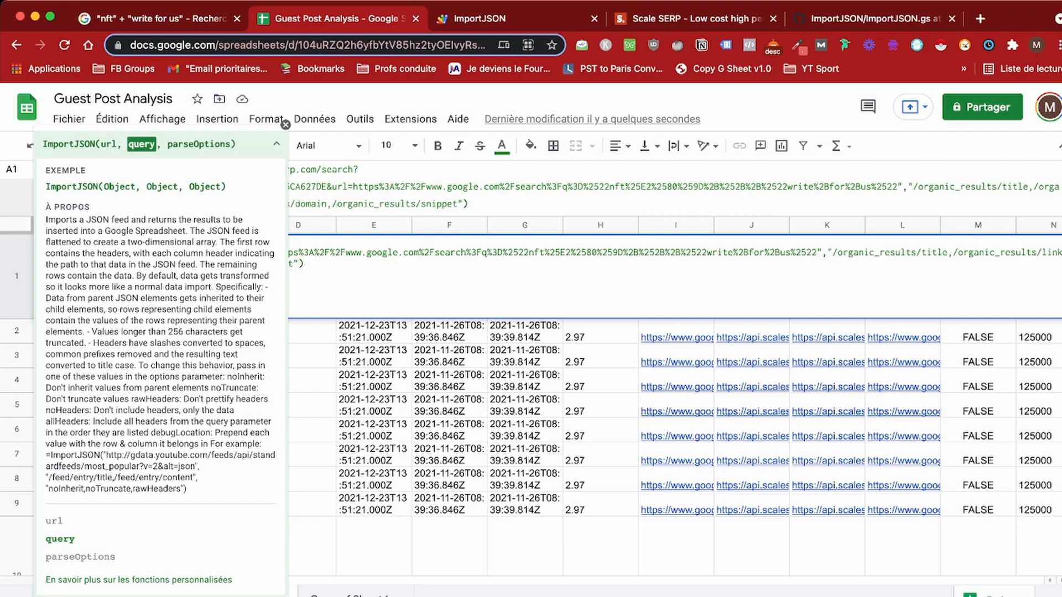
left_click(285, 125)
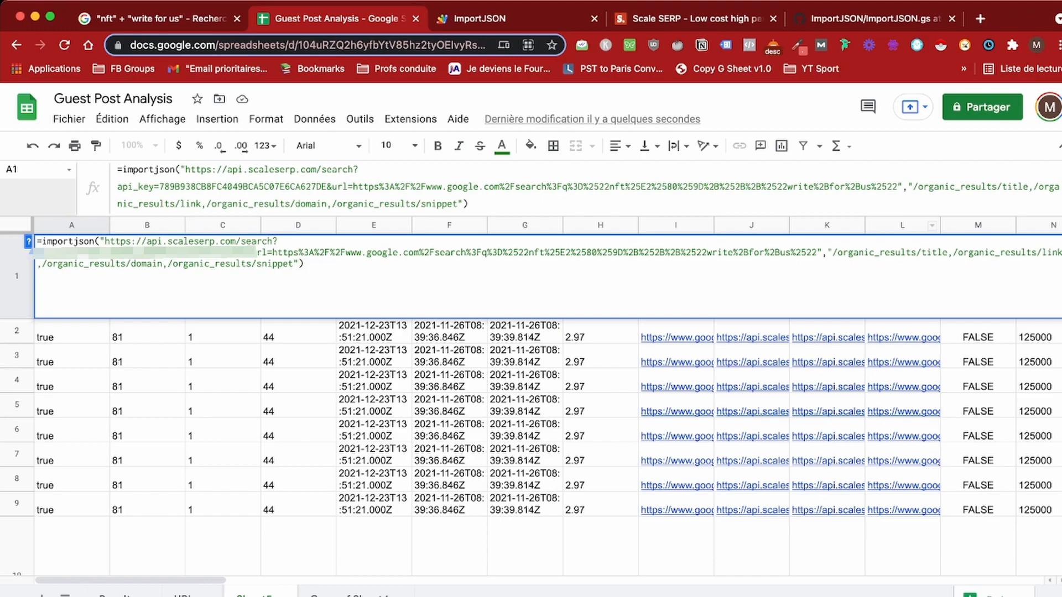
type(", ")
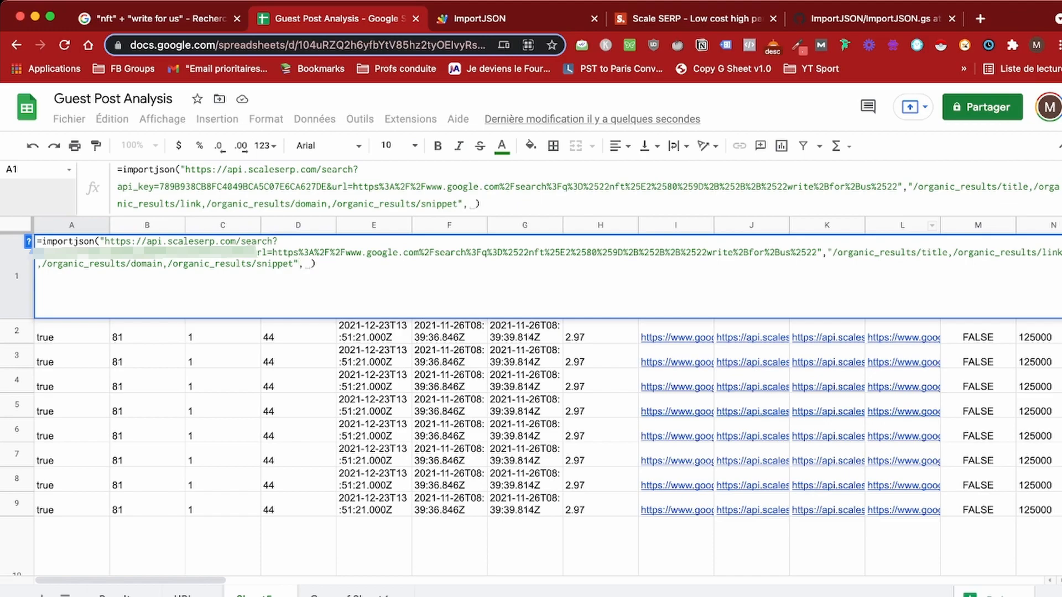
type("\"noHeaders\"")
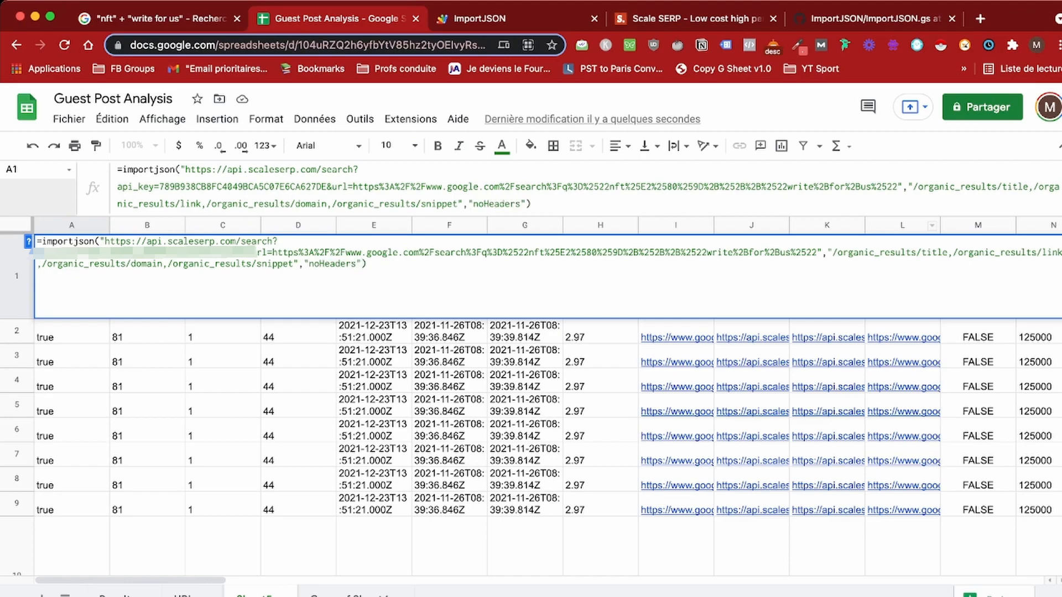
key("Return")
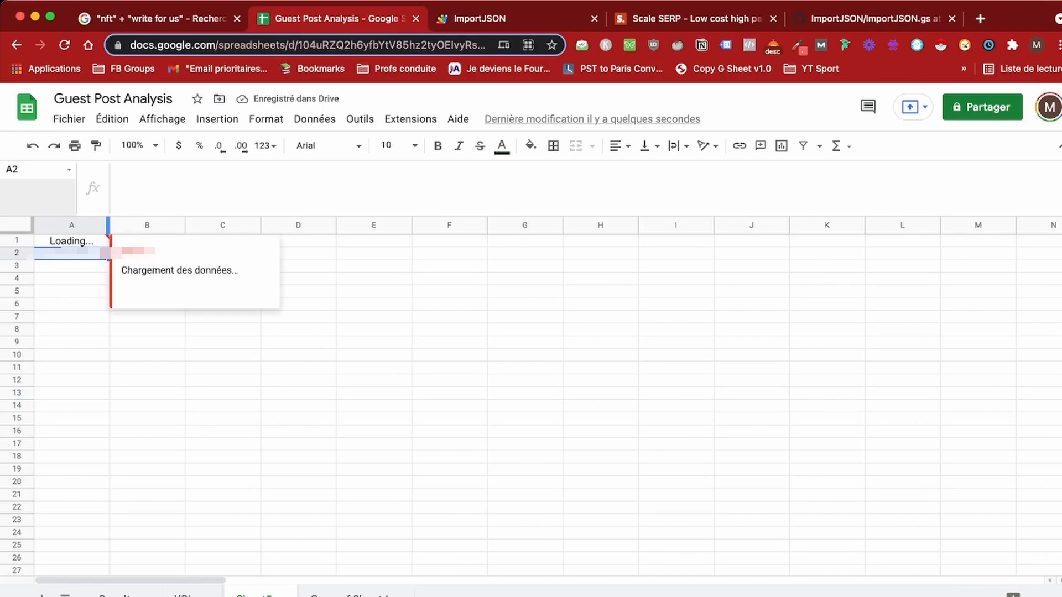
Step: Compare Sheet5's headerless imported rows against the Results sheet's Title, URL, Domain and Description columns
left_click(72, 287)
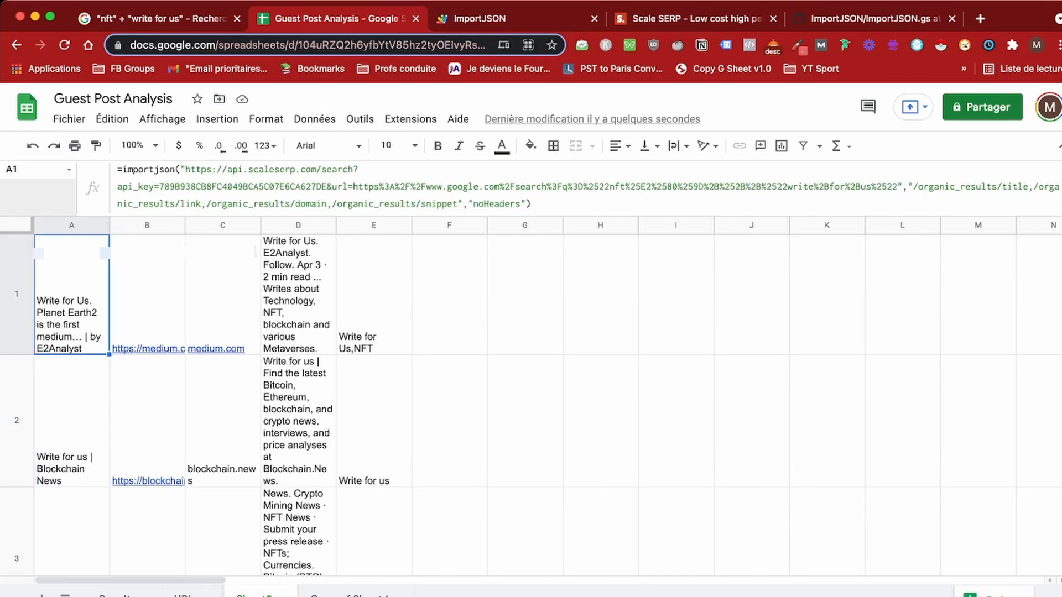
left_click(449, 415)
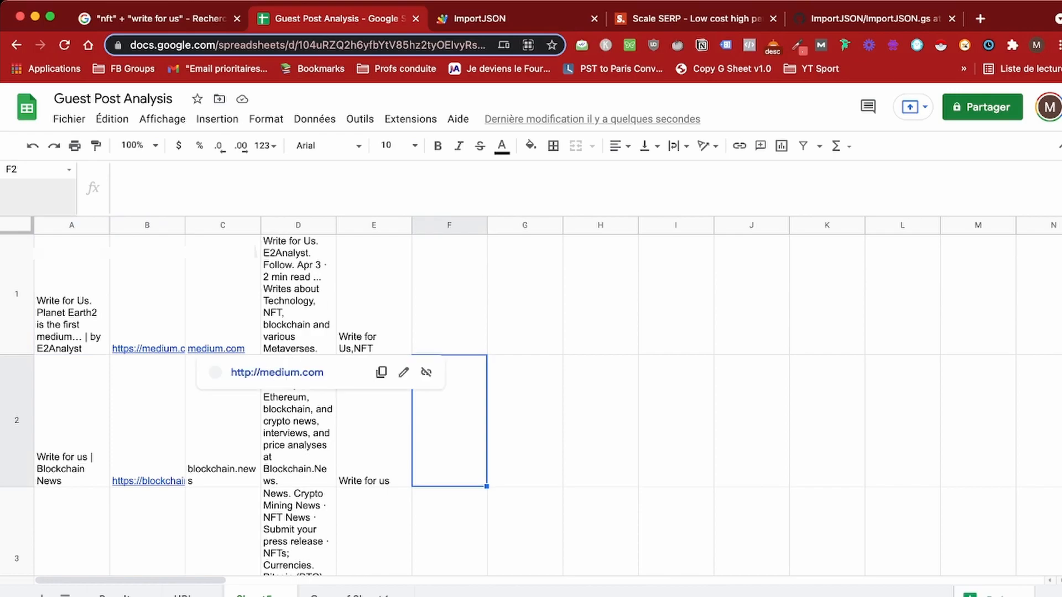
left_click(71, 294)
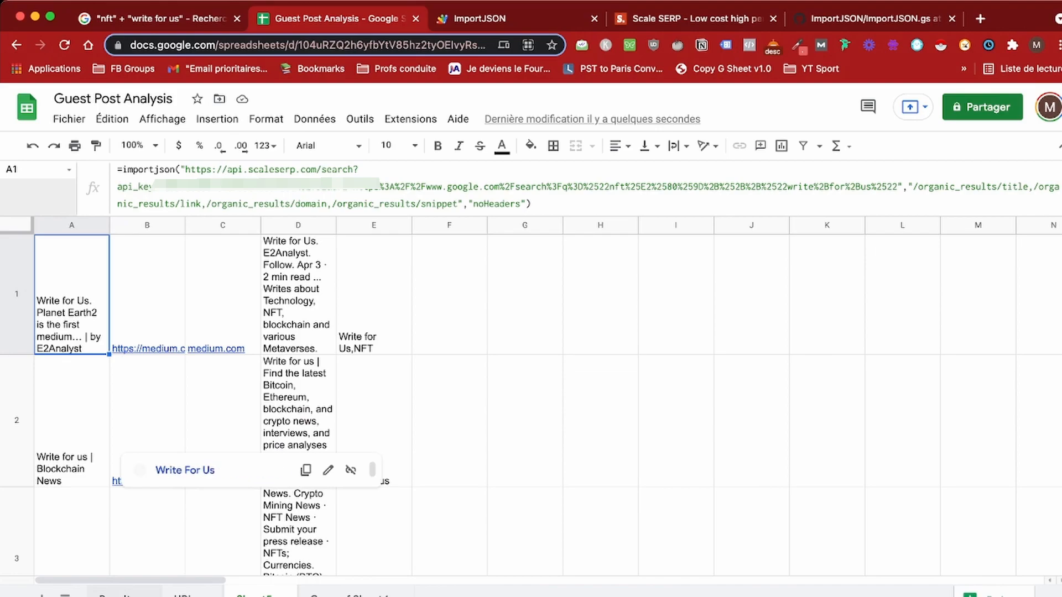
left_click(116, 595)
scroll(498, 409, "up", 1)
scroll(525, 404, "up", 2)
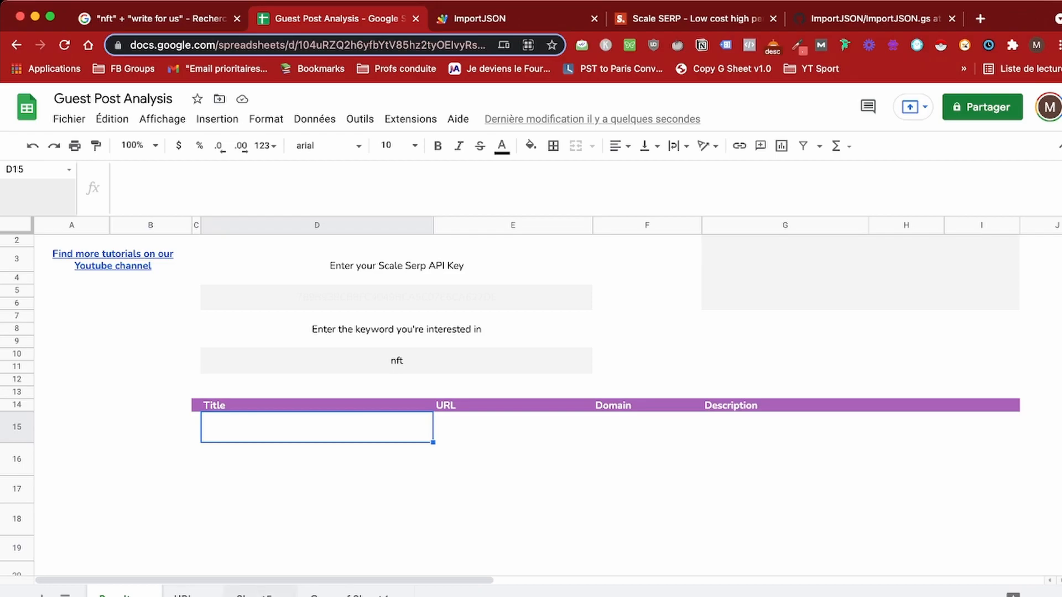
left_click(254, 594)
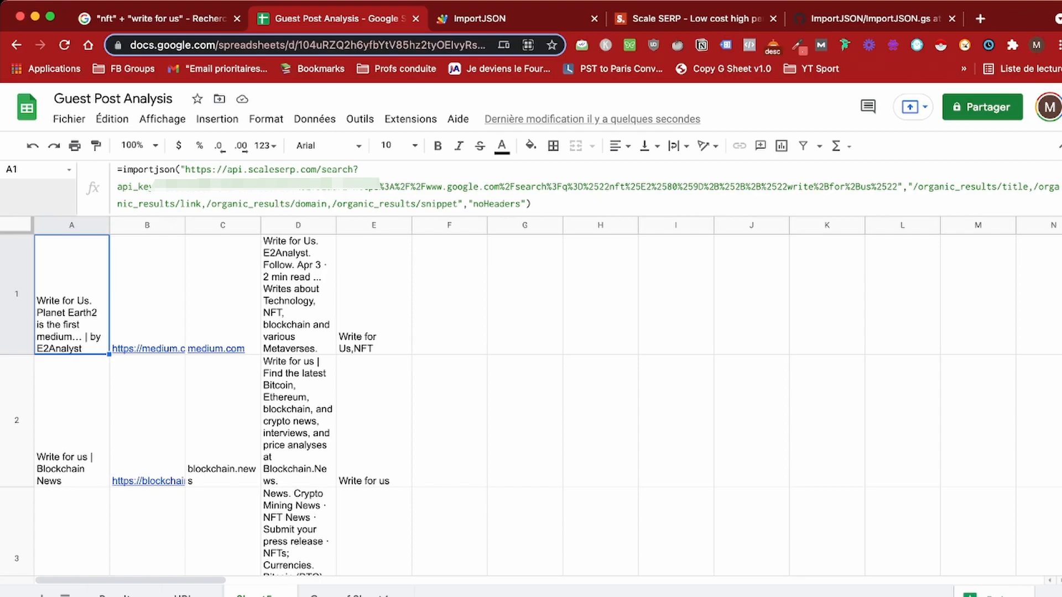
Step: Remove the hard-coded API key and wrap the formula's URL pieces in CONCATENATE
left_click_drag(159, 187, 321, 187)
key("BackSpace")
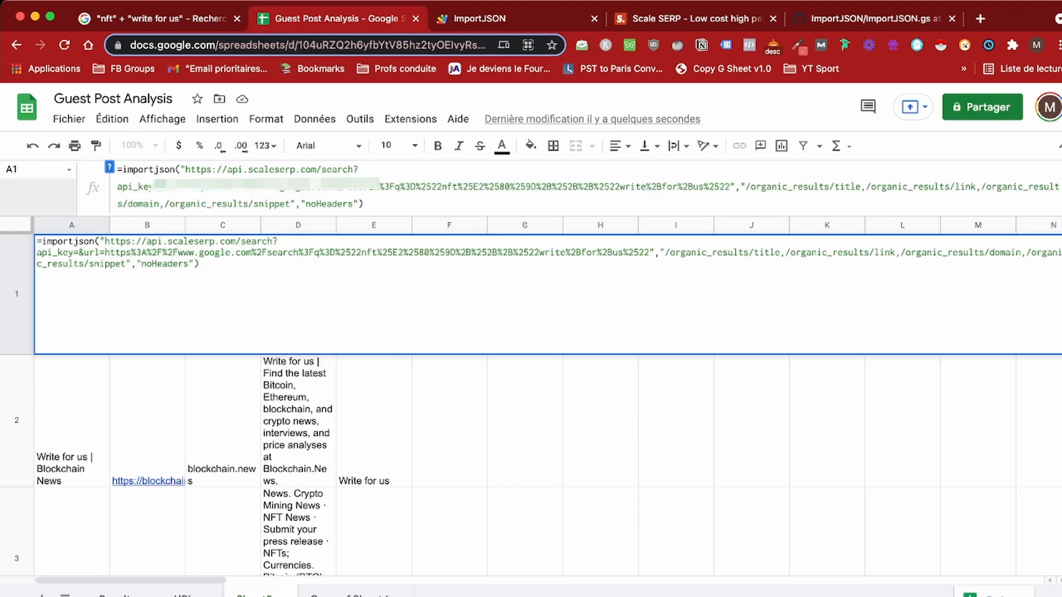
type("\"")
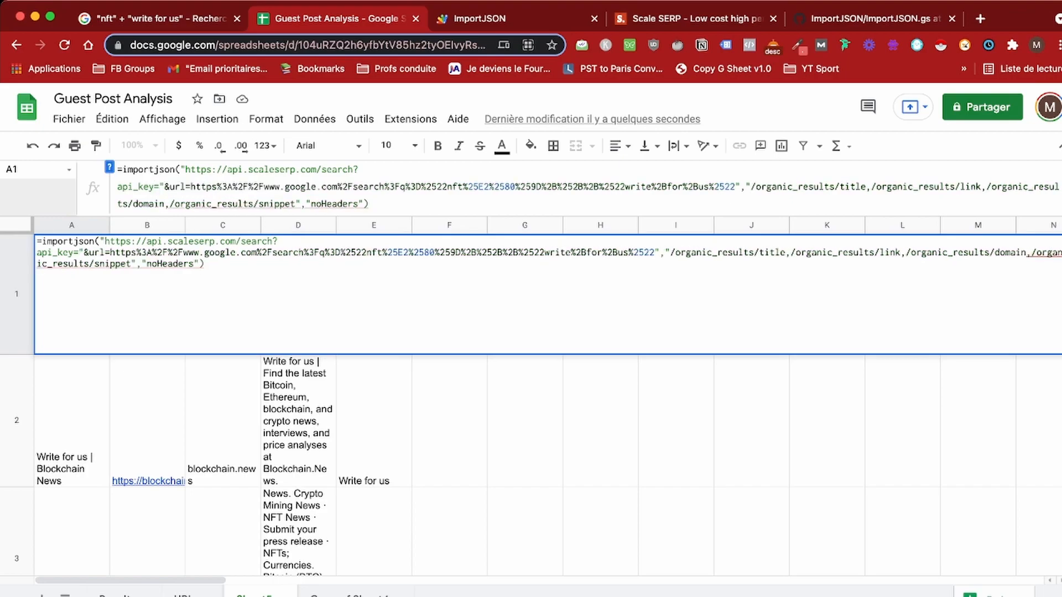
type(",")
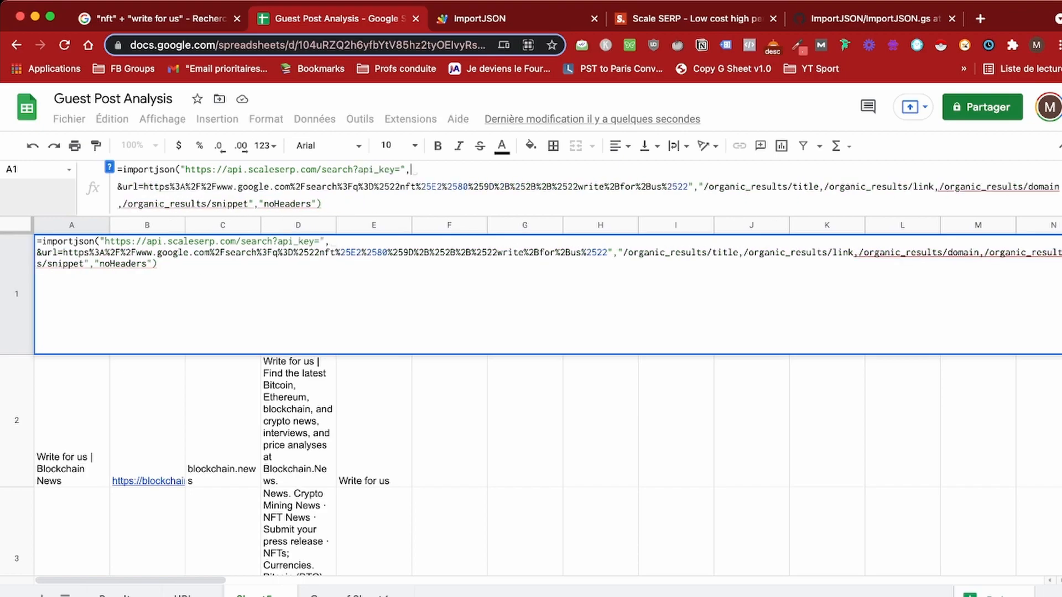
left_click(180, 170)
type("CONC")
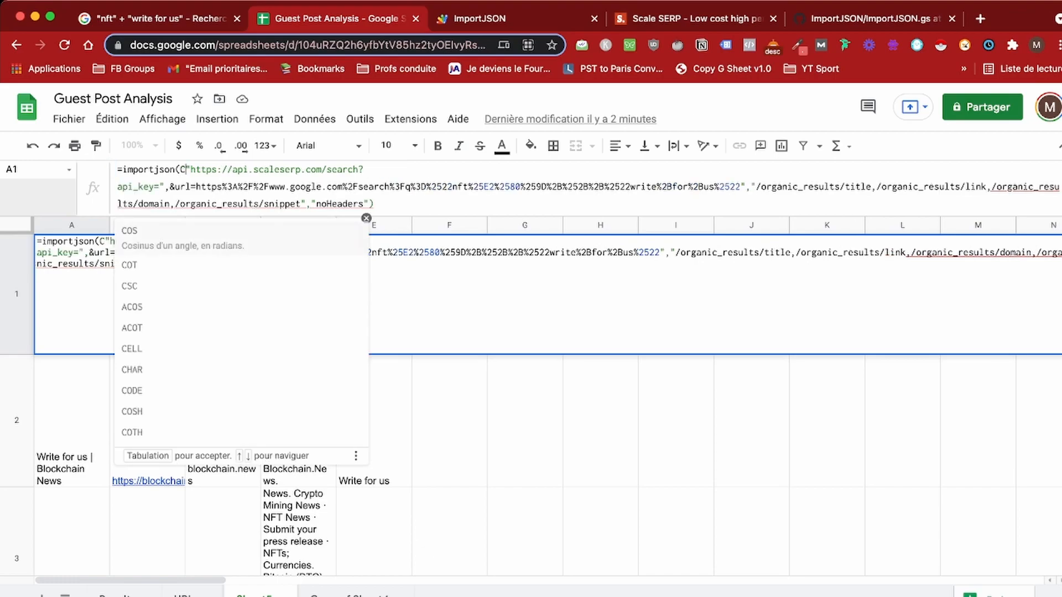
type("ATENATE")
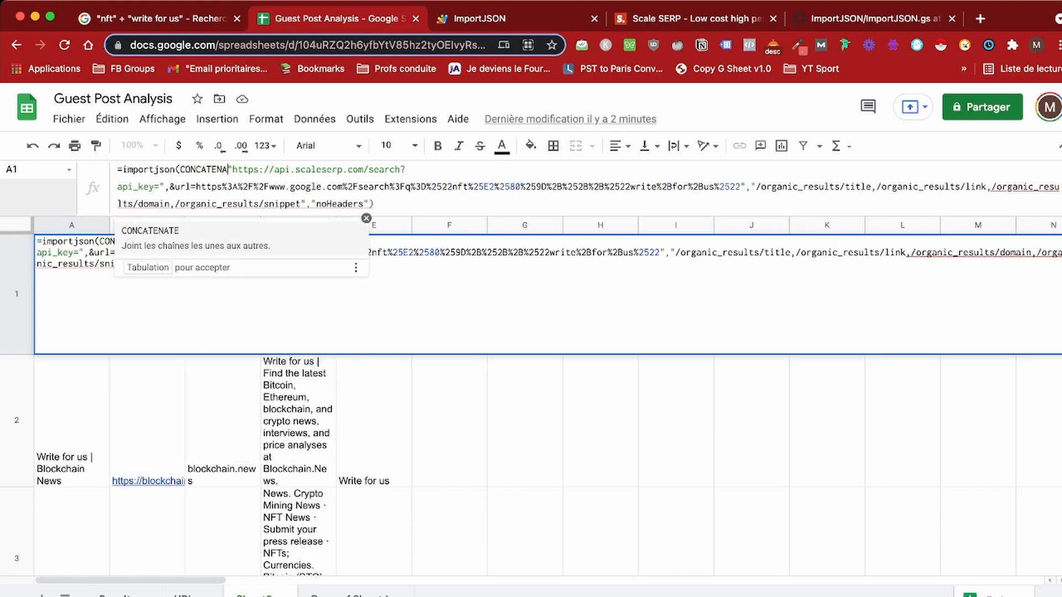
type("(")
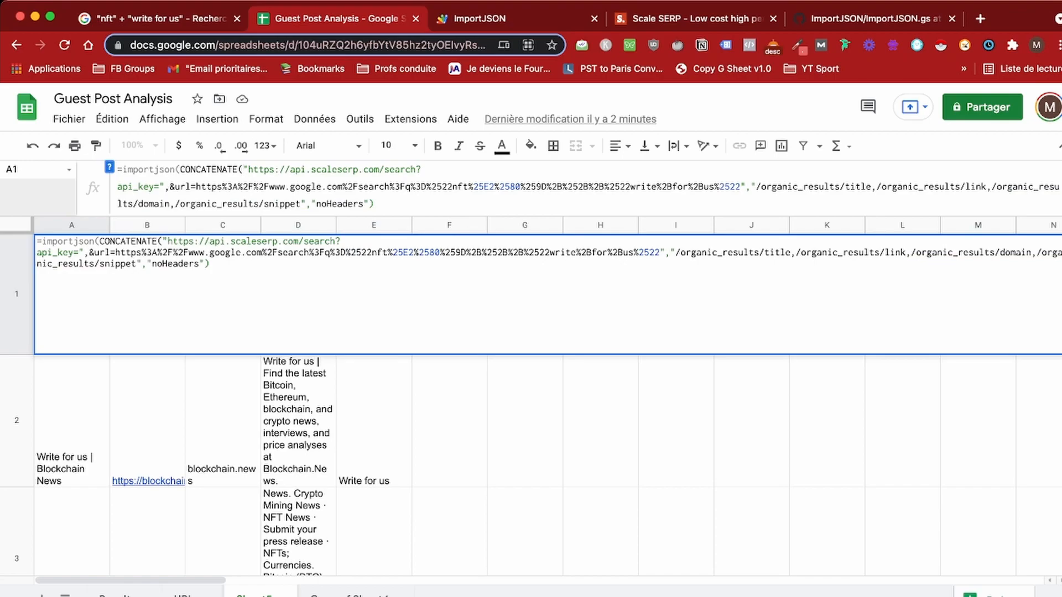
type("\"")
type("\"")
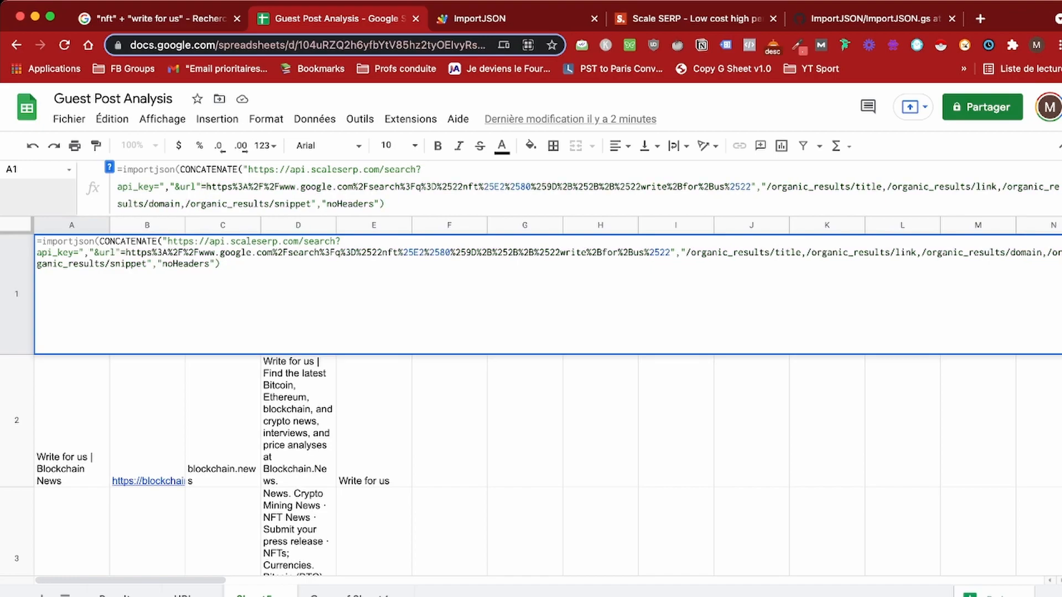
type(",\"")
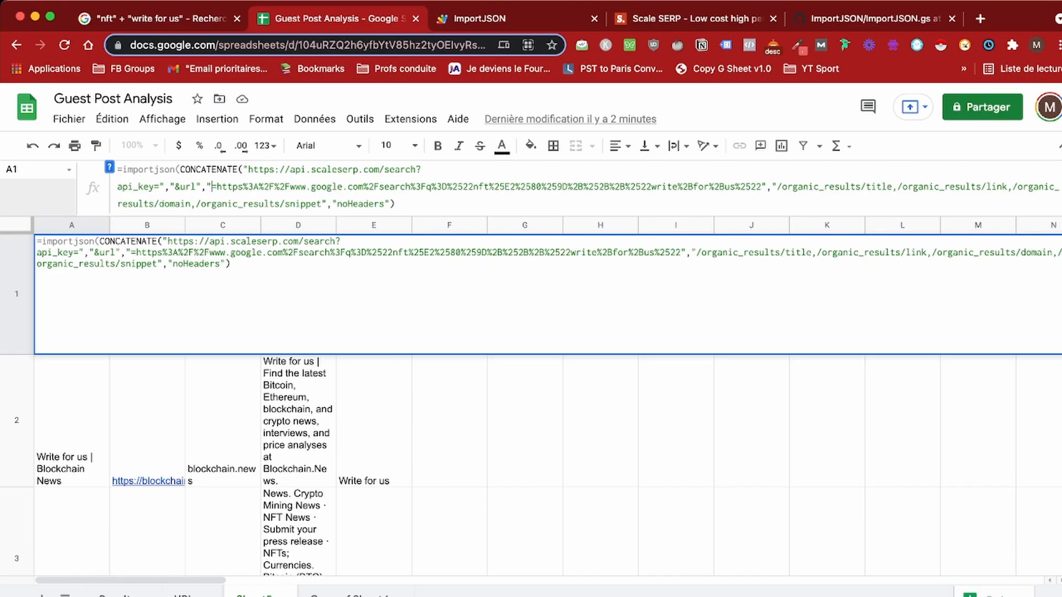
key("BackSpace")
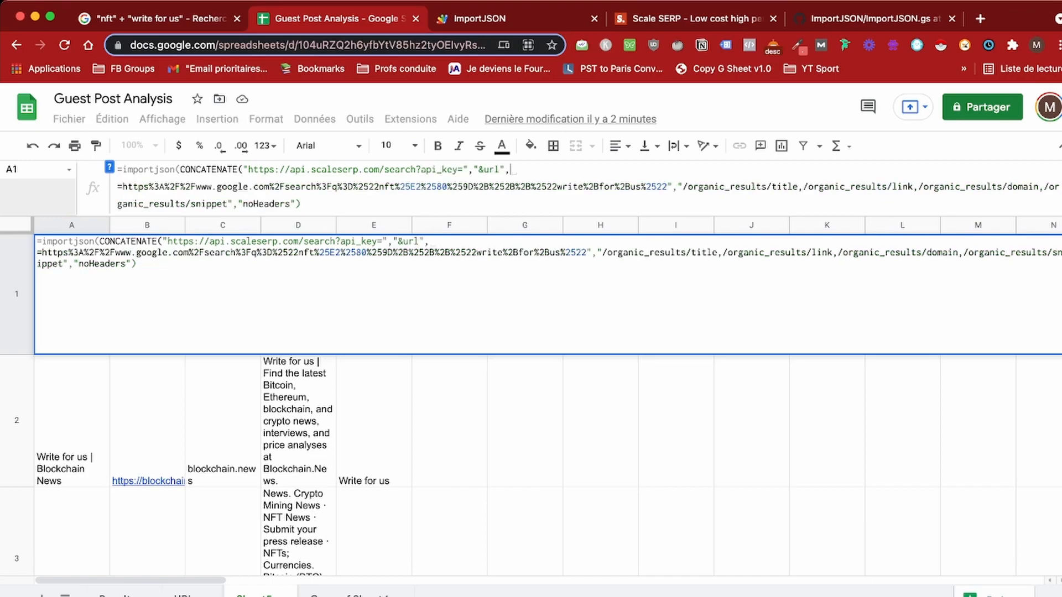
key("BackSpace")
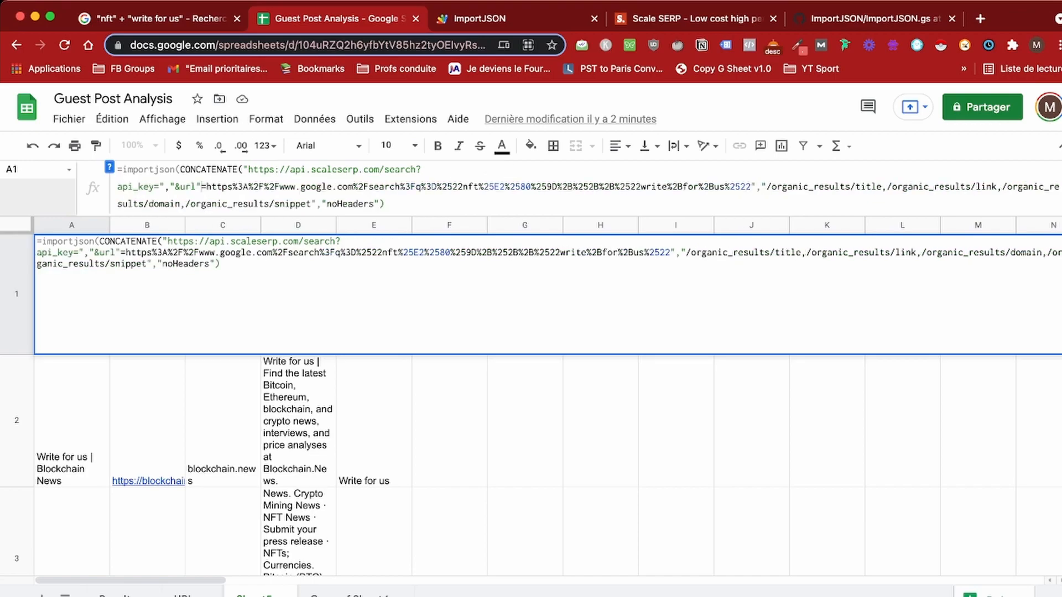
key("BackSpace")
type("\"")
Step: Delete the hardcoded Google search URL and its extra quote, leaving &url= empty
left_click_drag(751, 187, 206, 187)
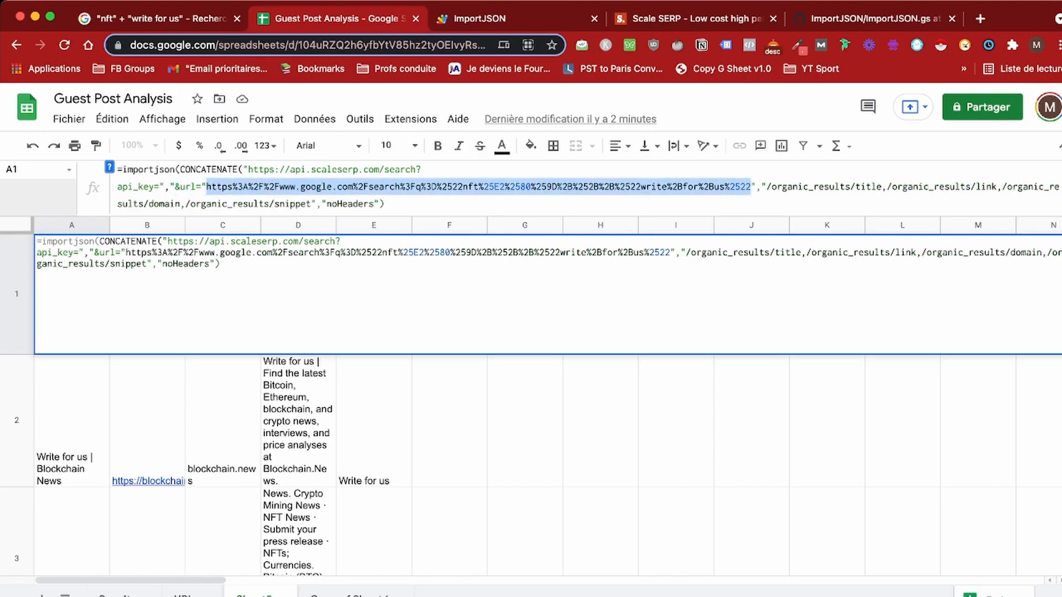
key("BackSpace")
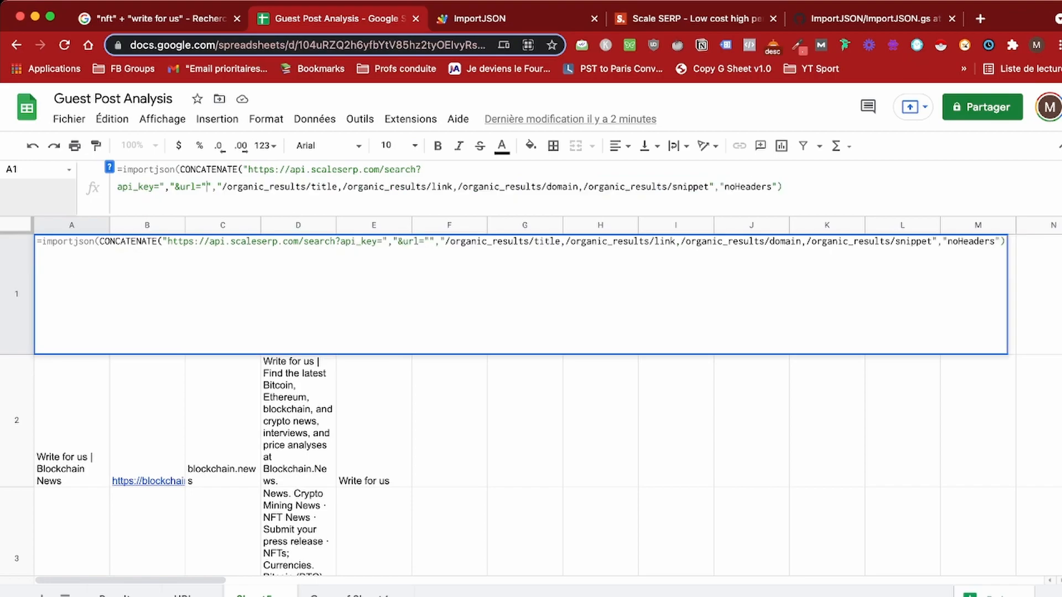
key("BackSpace")
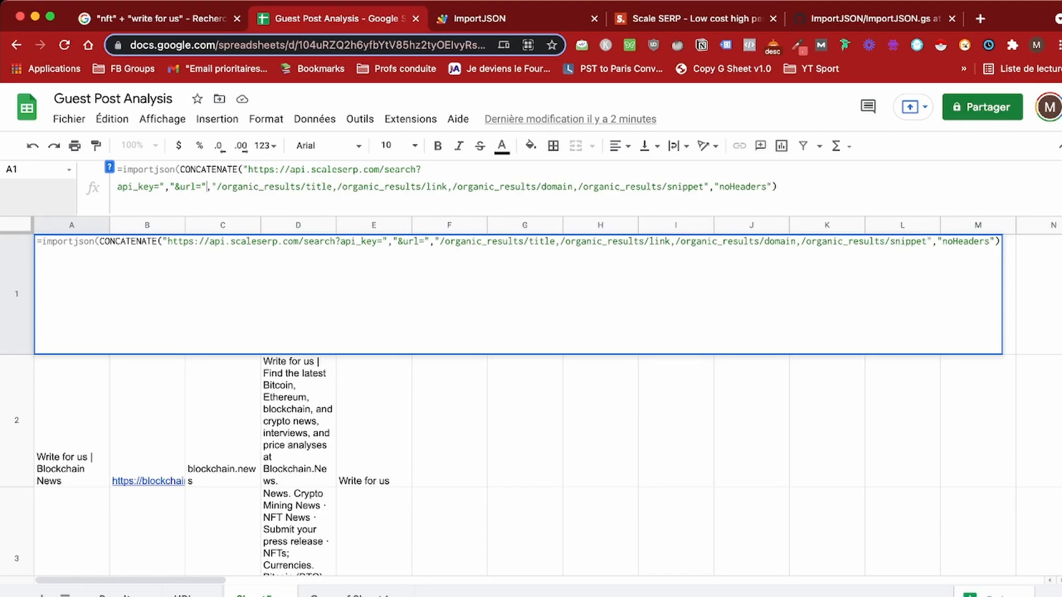
left_click(185, 595)
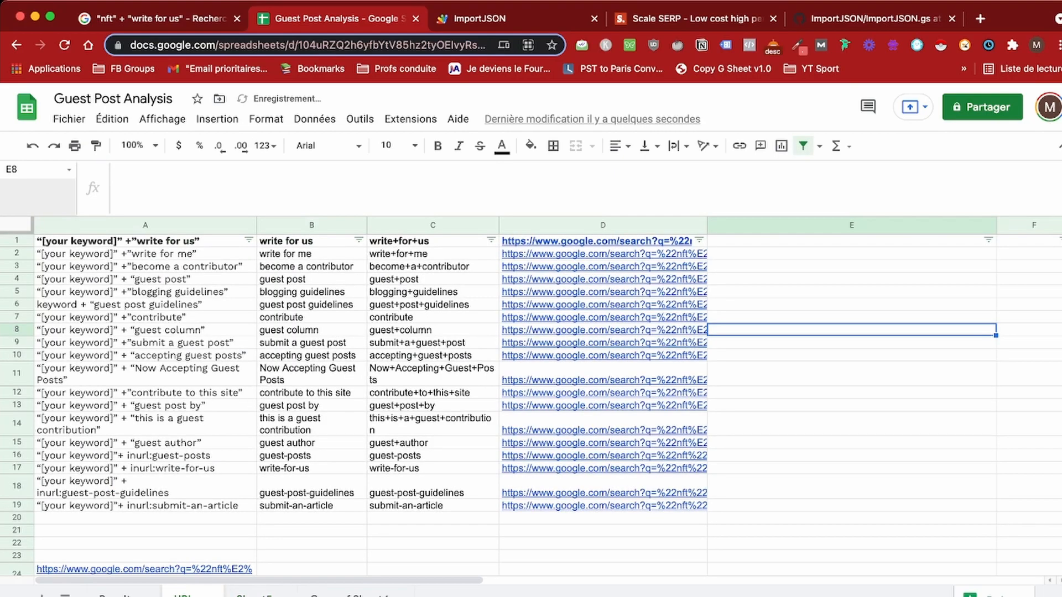
Step: Insert URLs!D1 after &url= and Results!D5 after api_key= in A1's importjson formula, then commit it
left_click(255, 595)
key("Return")
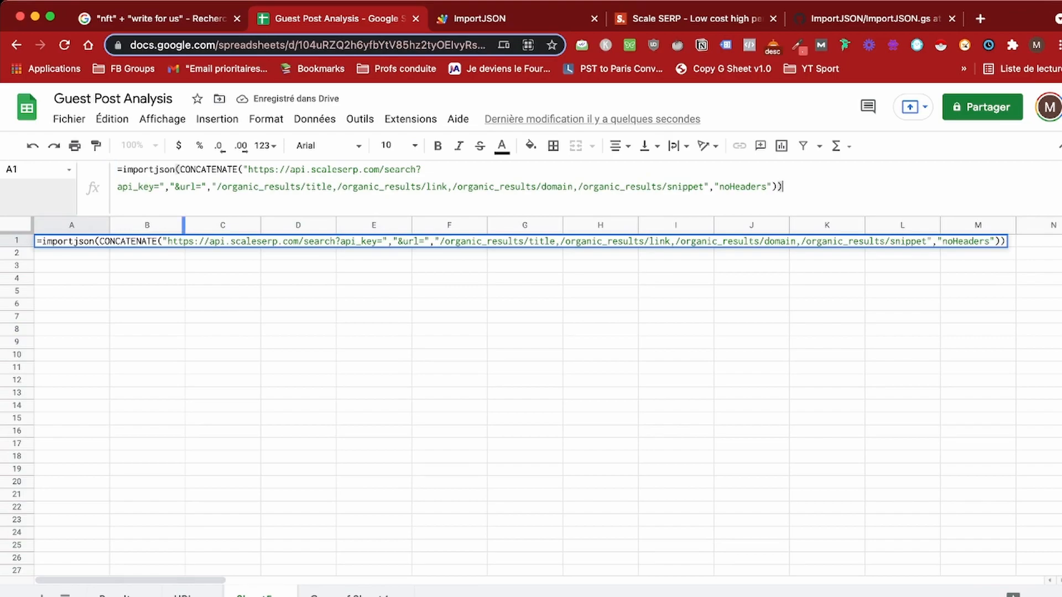
key("Right")
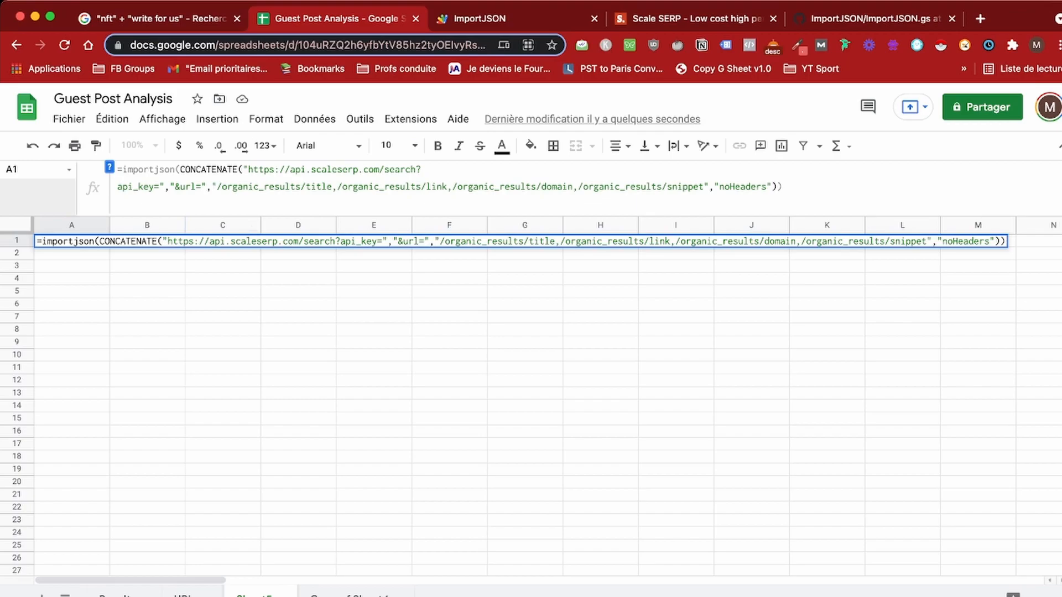
left_click(181, 594)
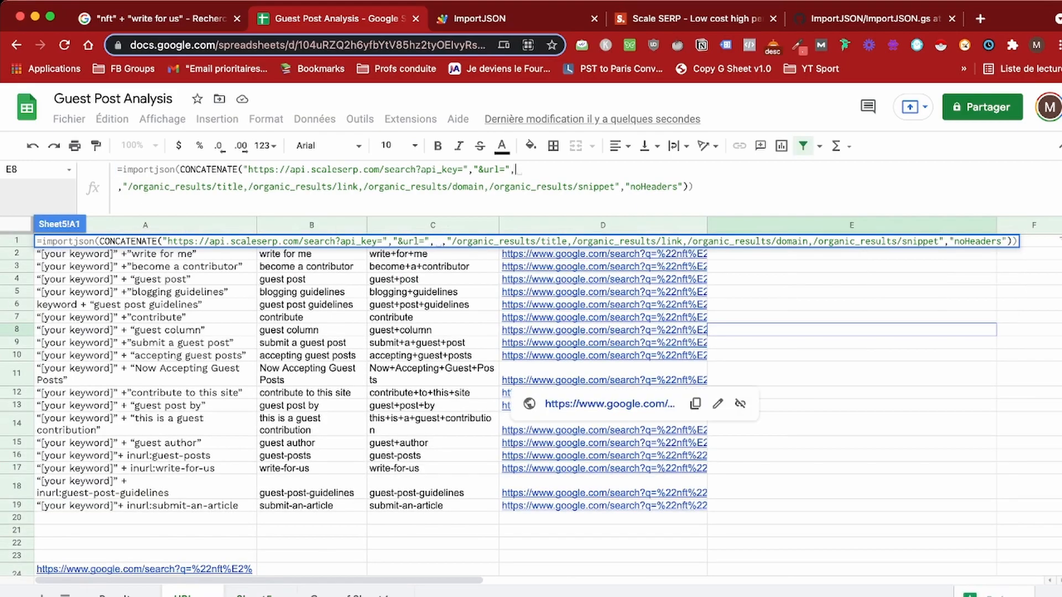
left_click(603, 255)
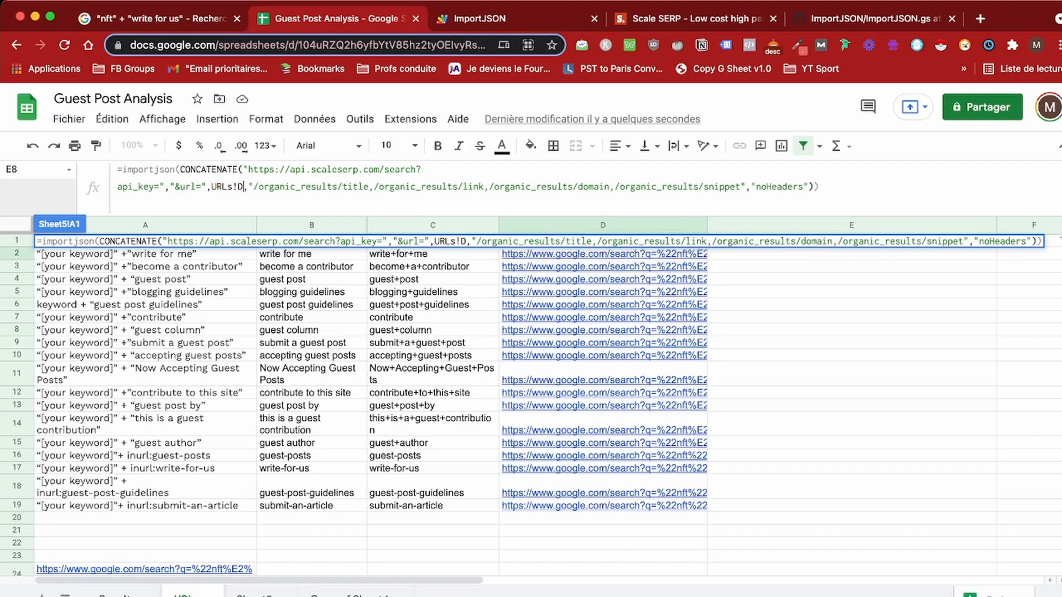
key("BackSpace")
type("1")
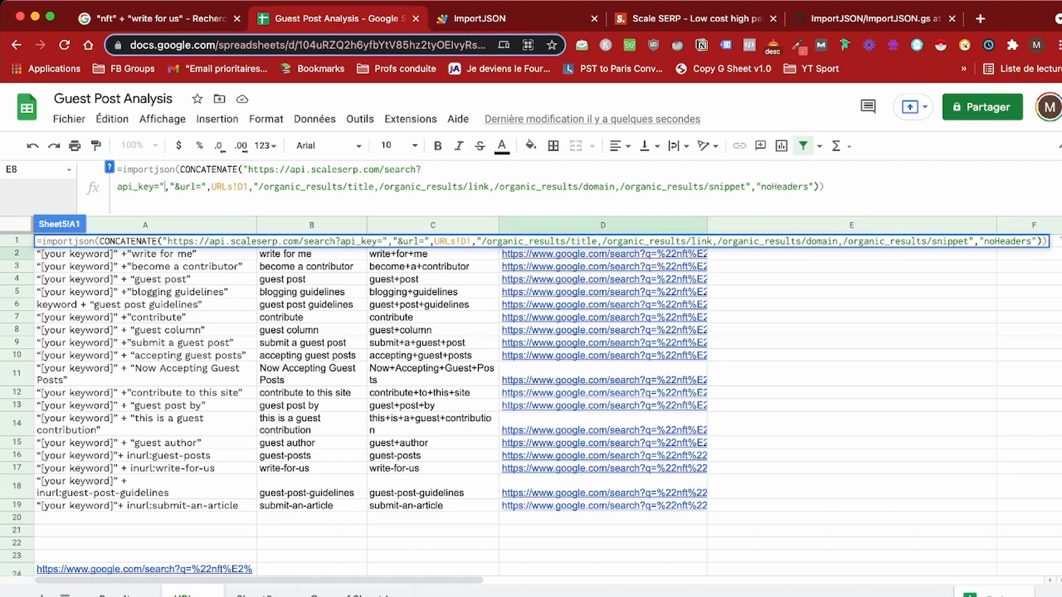
type(",")
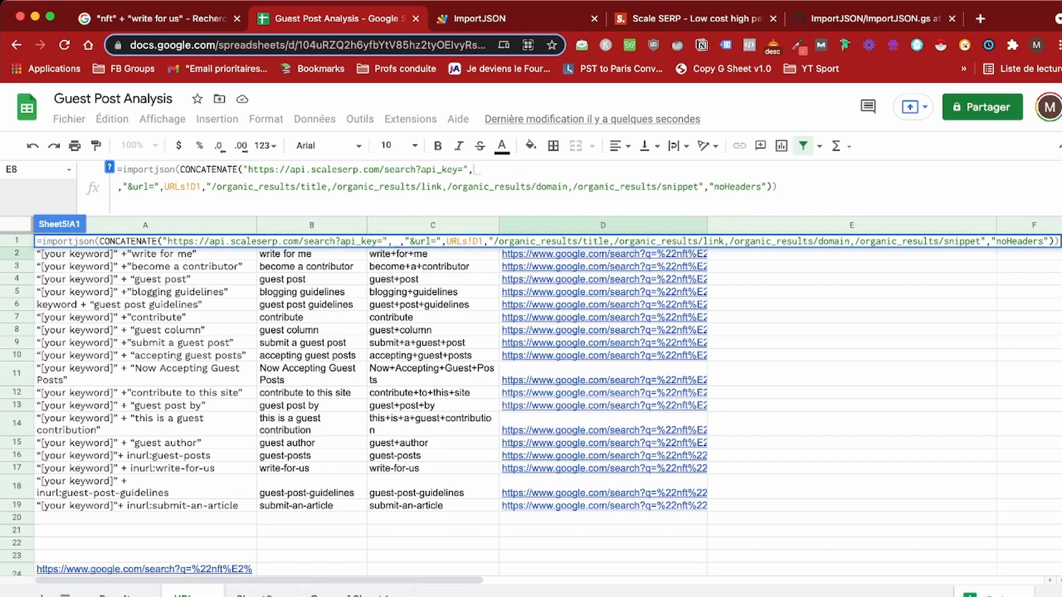
left_click(117, 595)
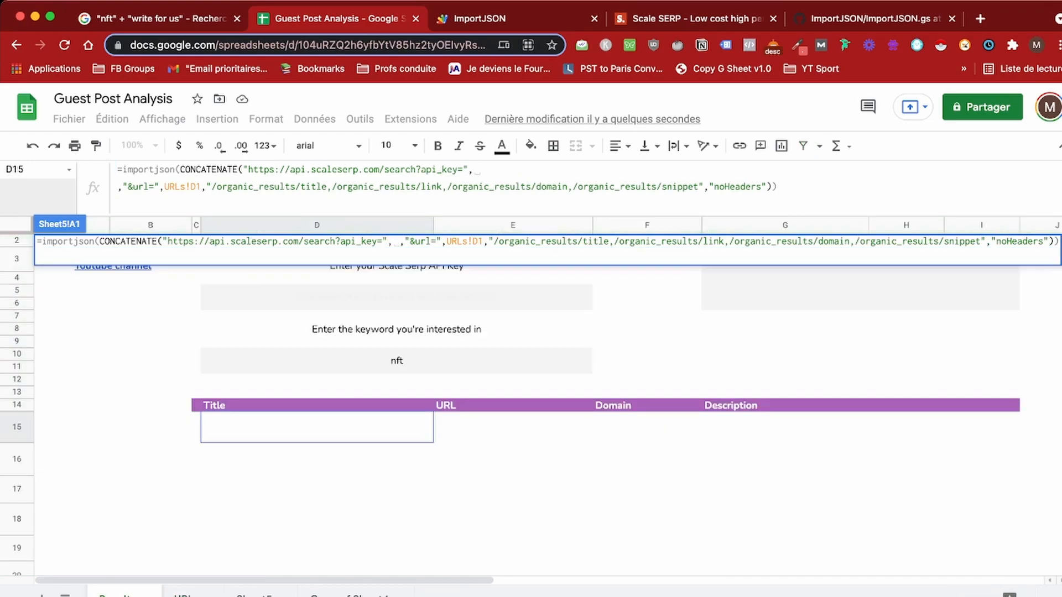
left_click(396, 297)
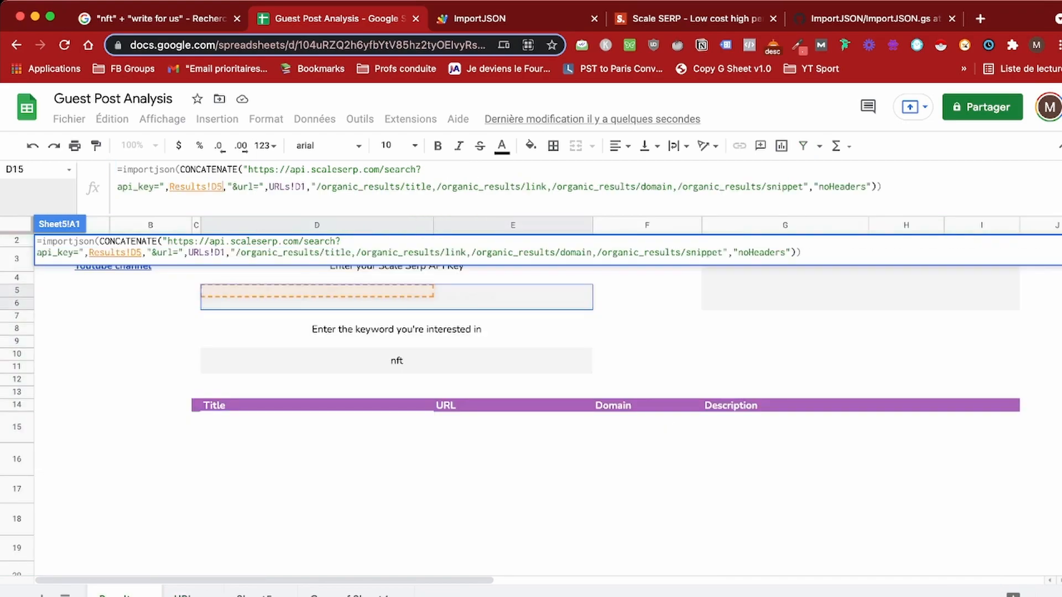
left_click(882, 187)
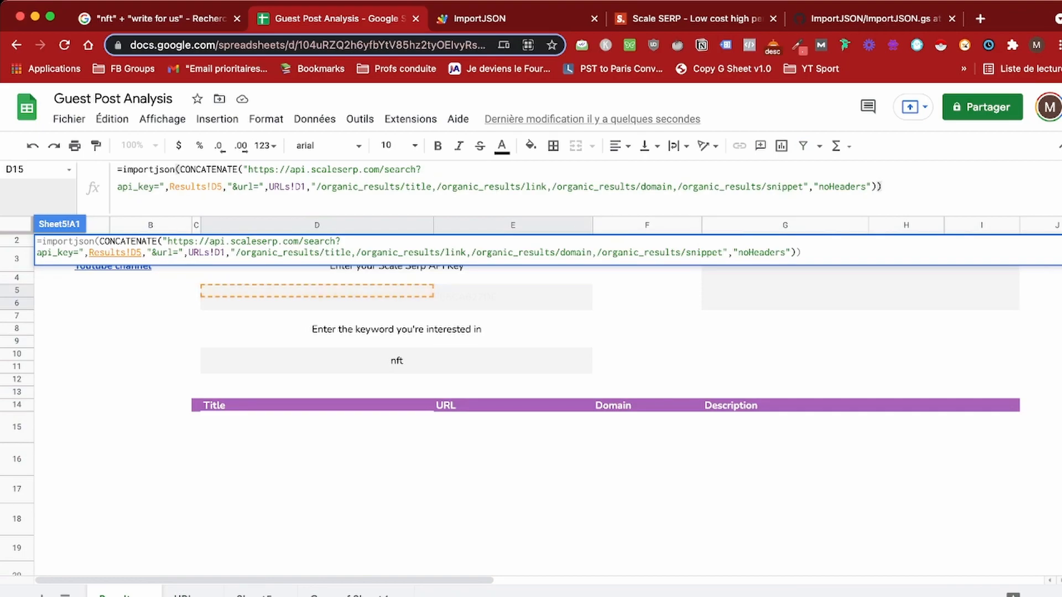
key("Return")
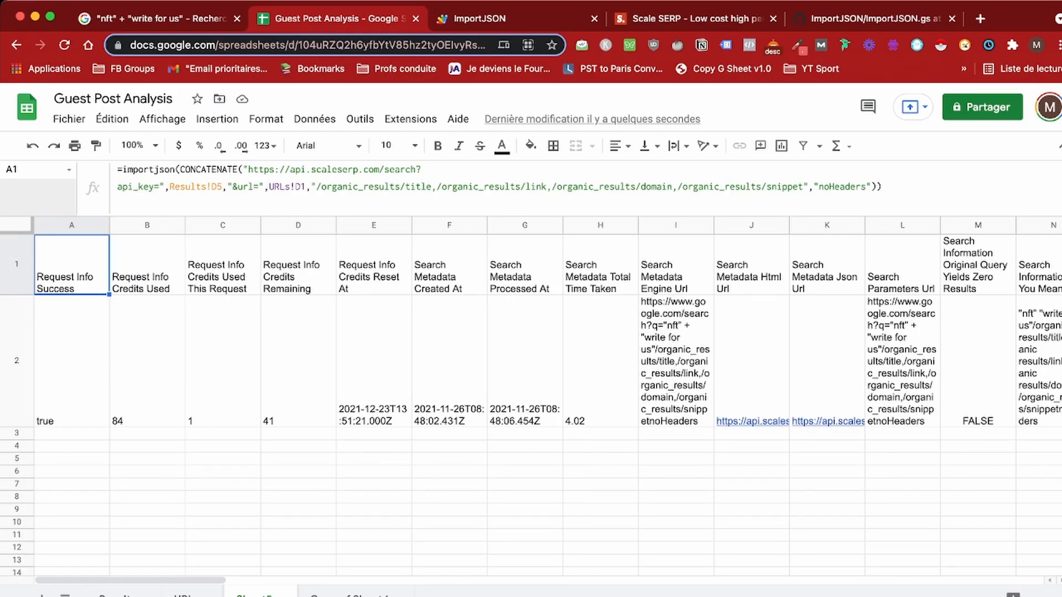
Step: Recalculate A1's importjson formula and check the organic titles, links, domains and snippets it returns
key("Return")
key("Return")
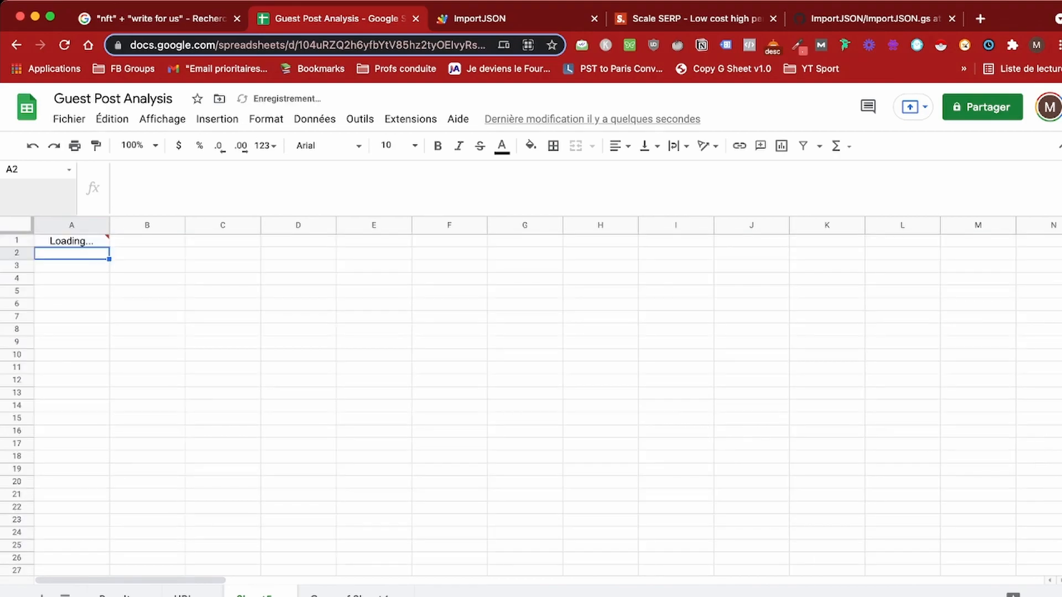
left_click(72, 241)
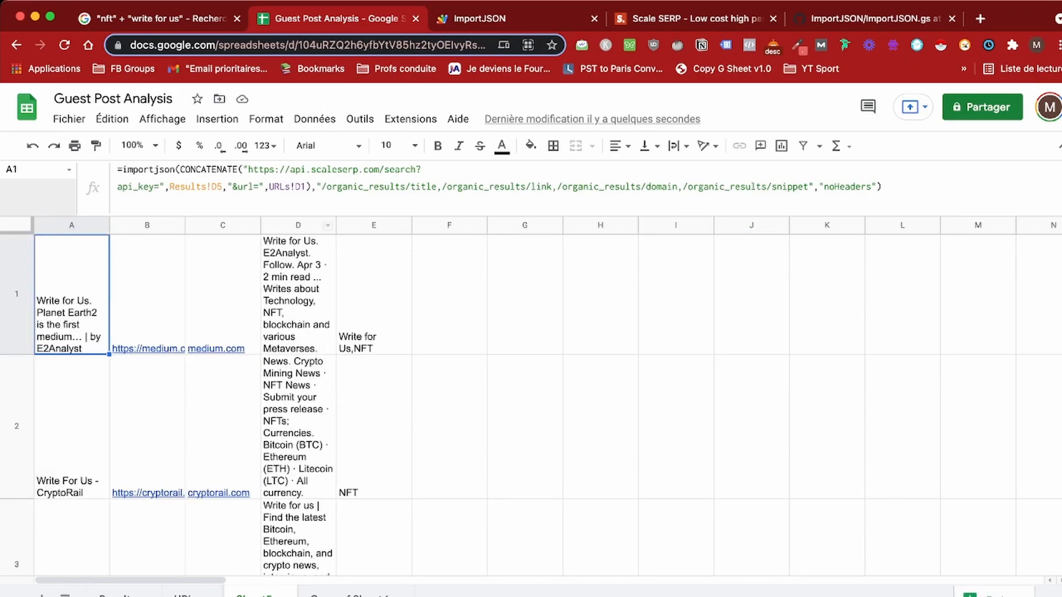
left_click(449, 282)
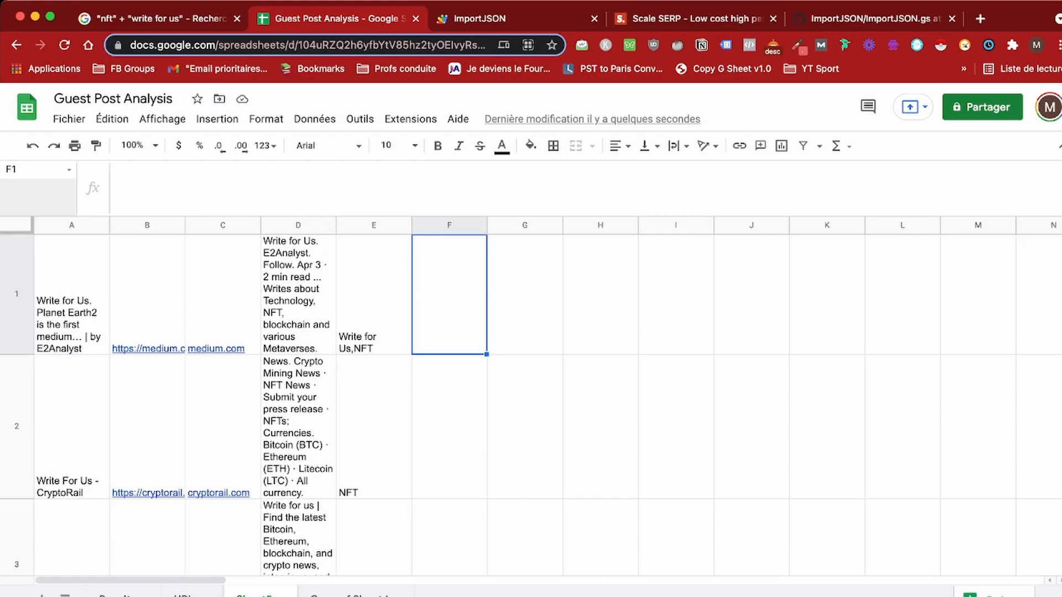
mouse_move(216, 348)
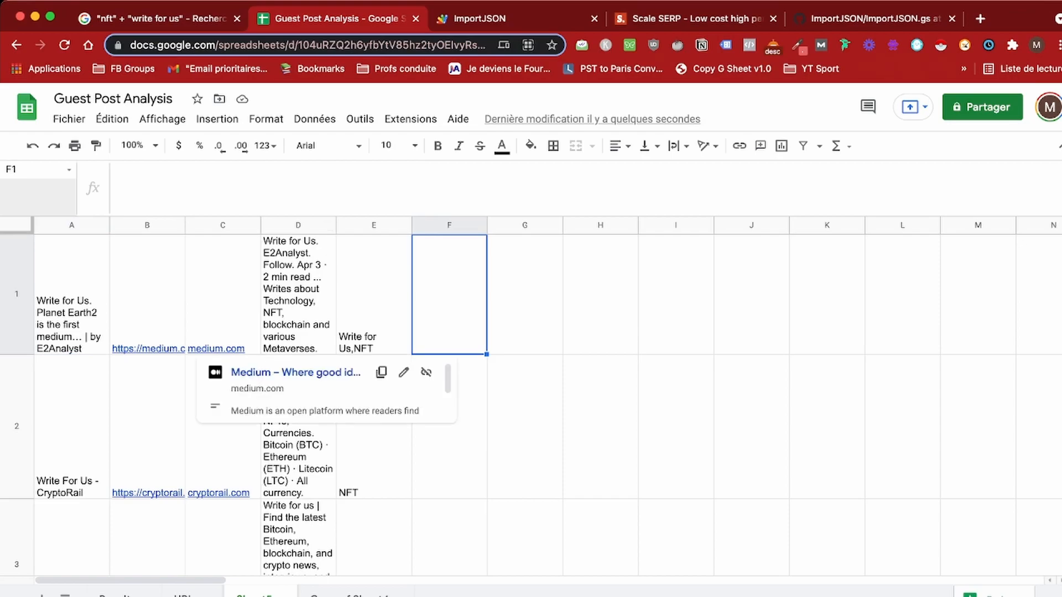
left_click(71, 294)
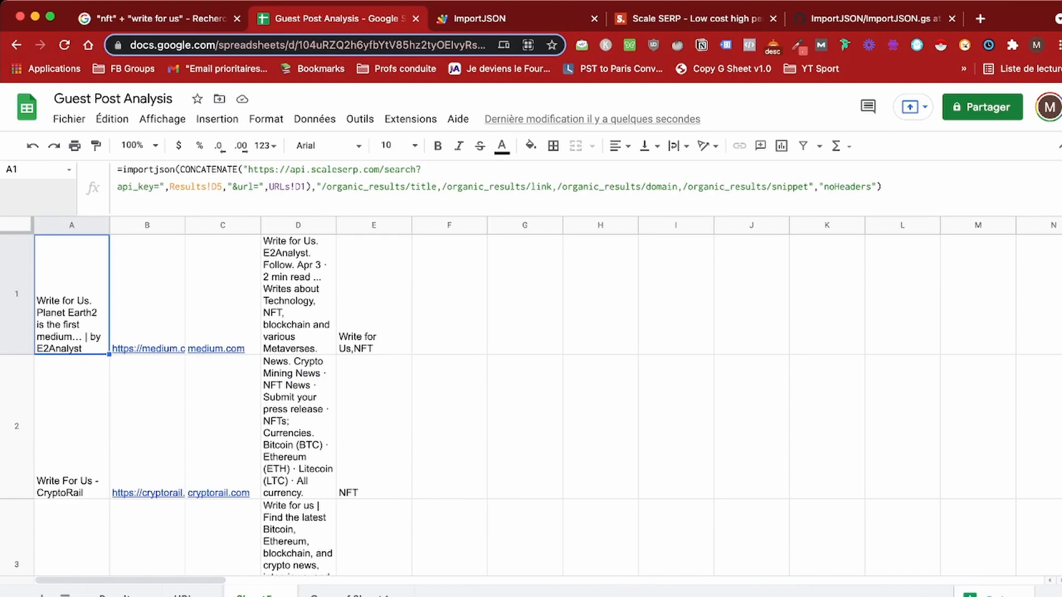
left_click(183, 595)
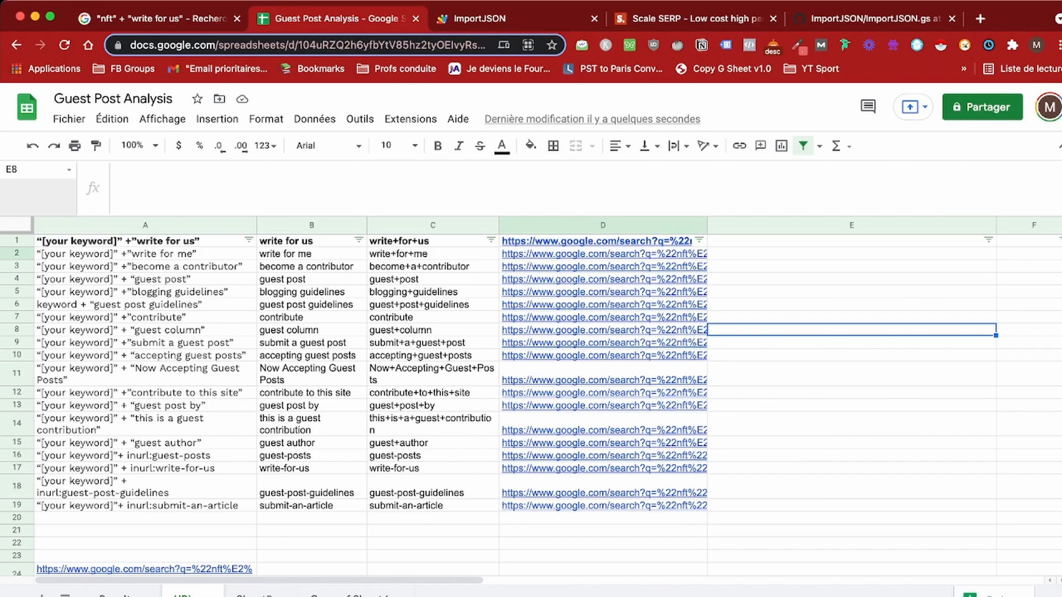
Step: Switch between Sheet5's imported results and the URLs sheet to review the output
left_click(255, 594)
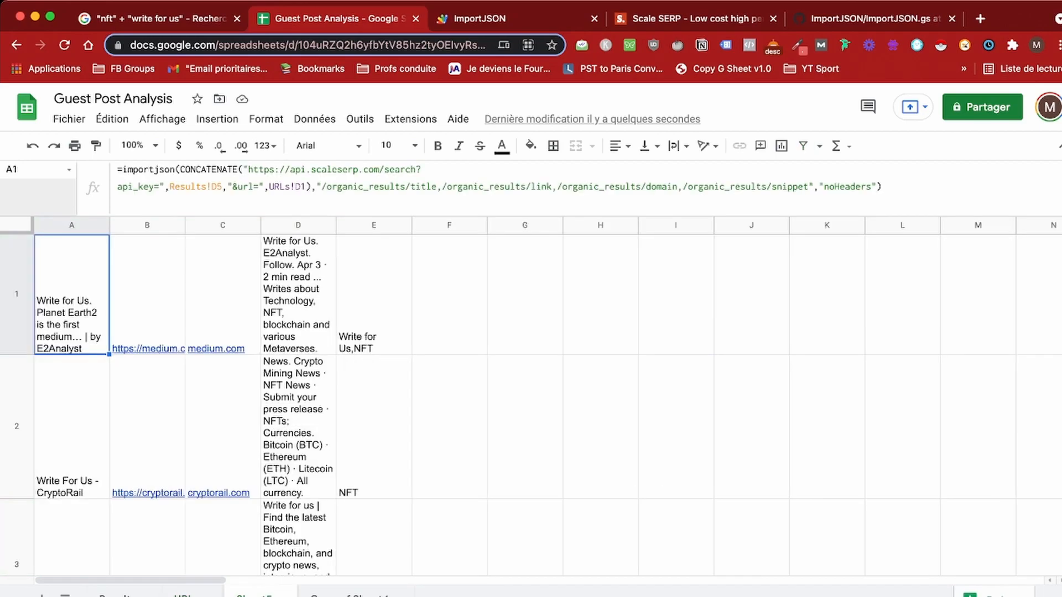
left_click(184, 595)
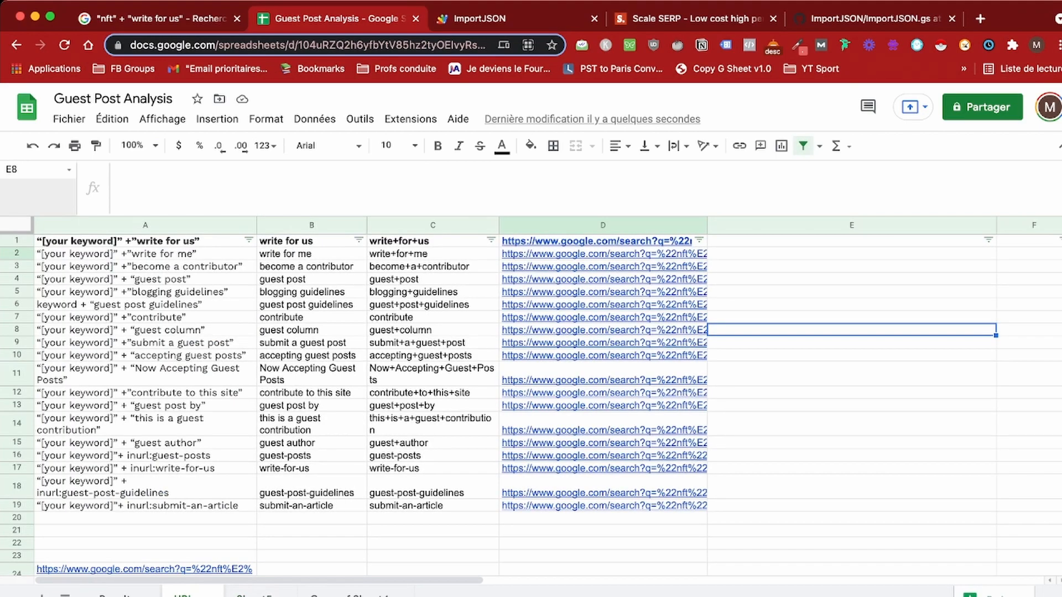
mouse_move(603, 492)
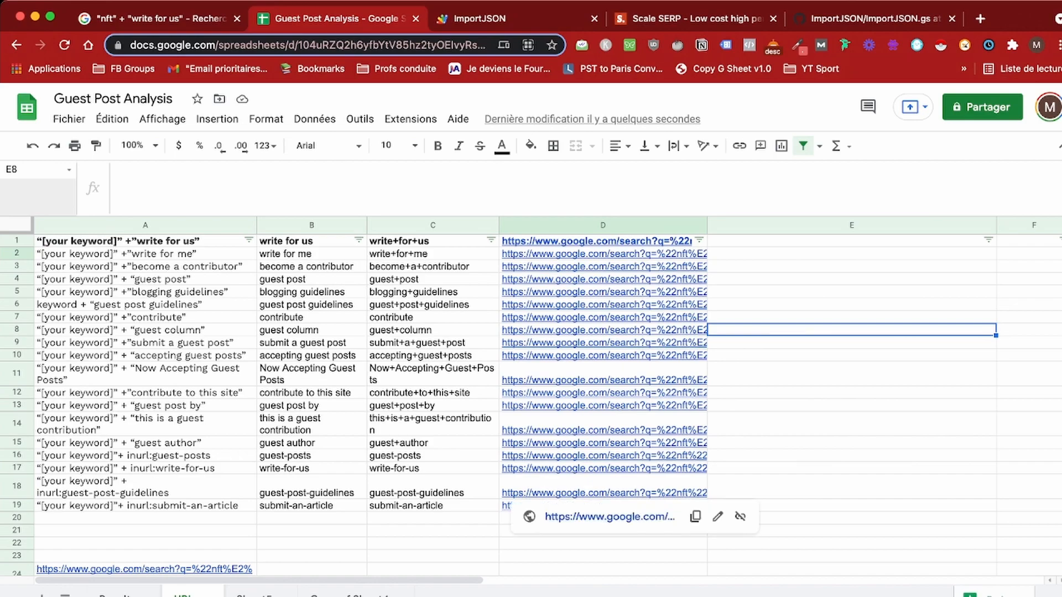
mouse_move(603, 292)
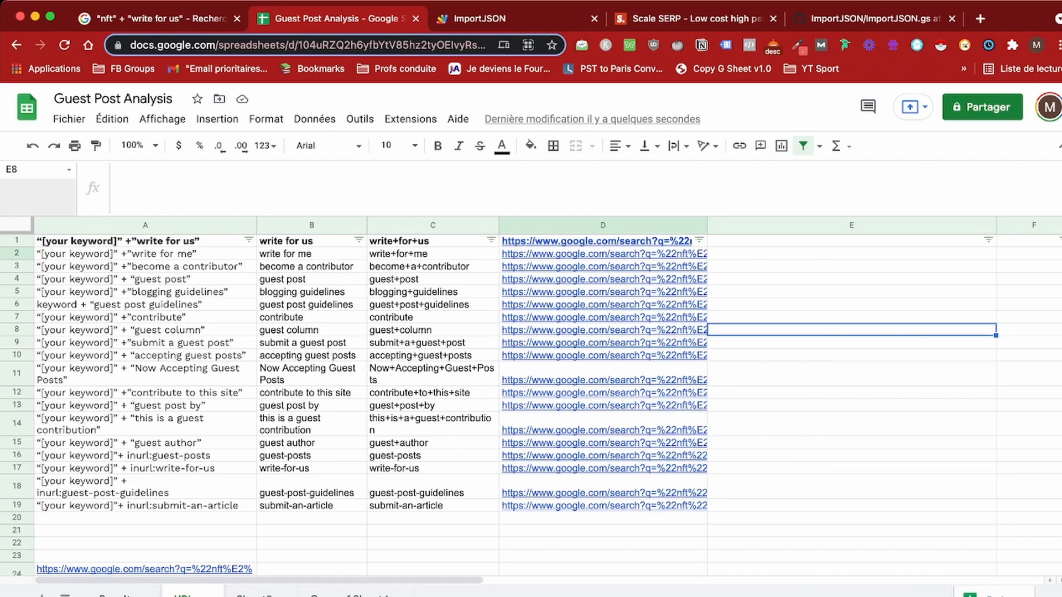
left_click(255, 595)
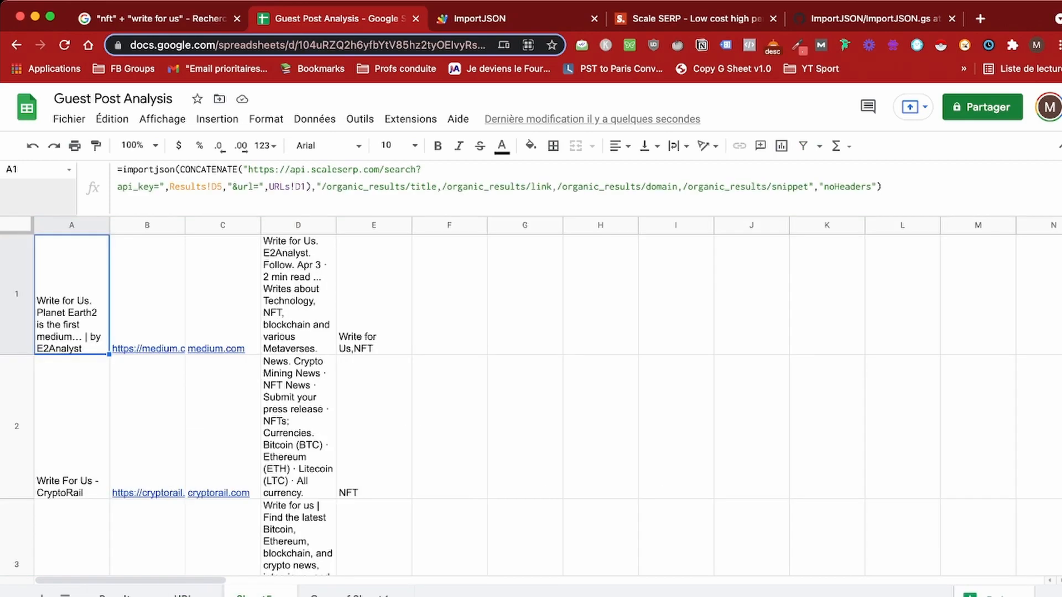
mouse_move(219, 491)
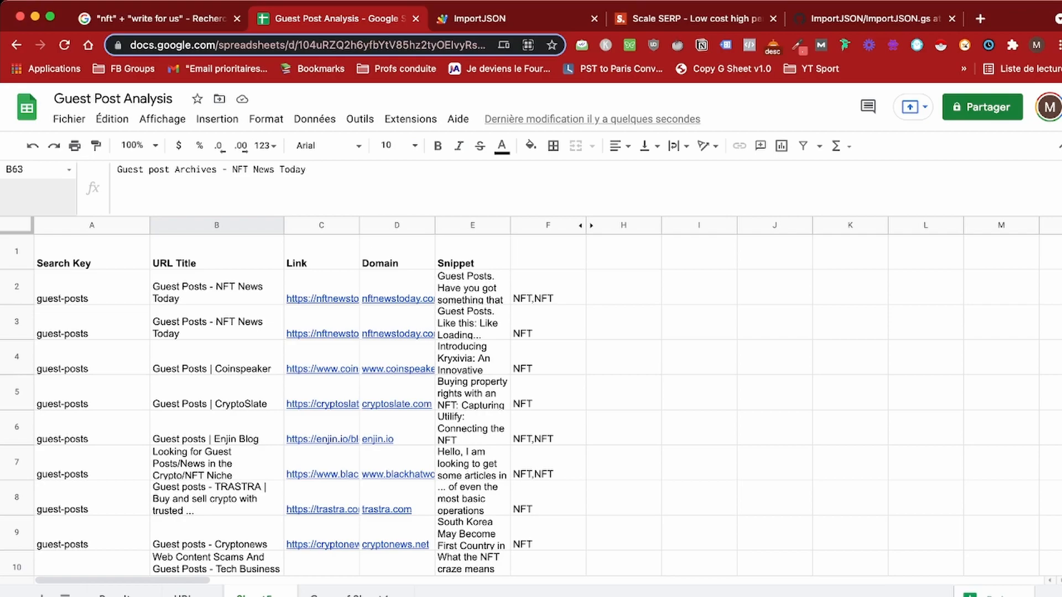
left_click(91, 288)
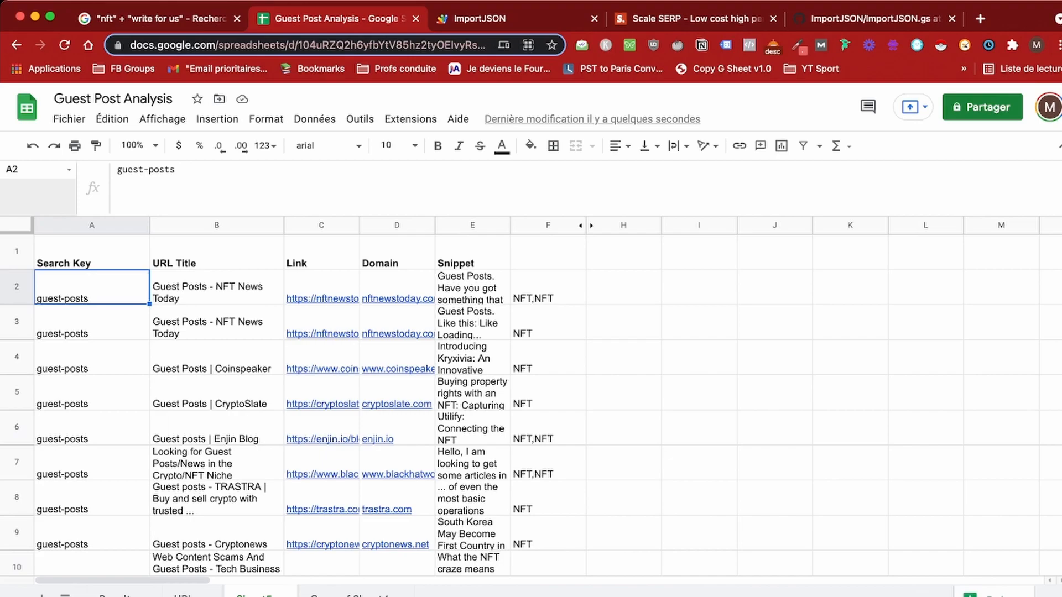
scroll(276, 404, "down", 10)
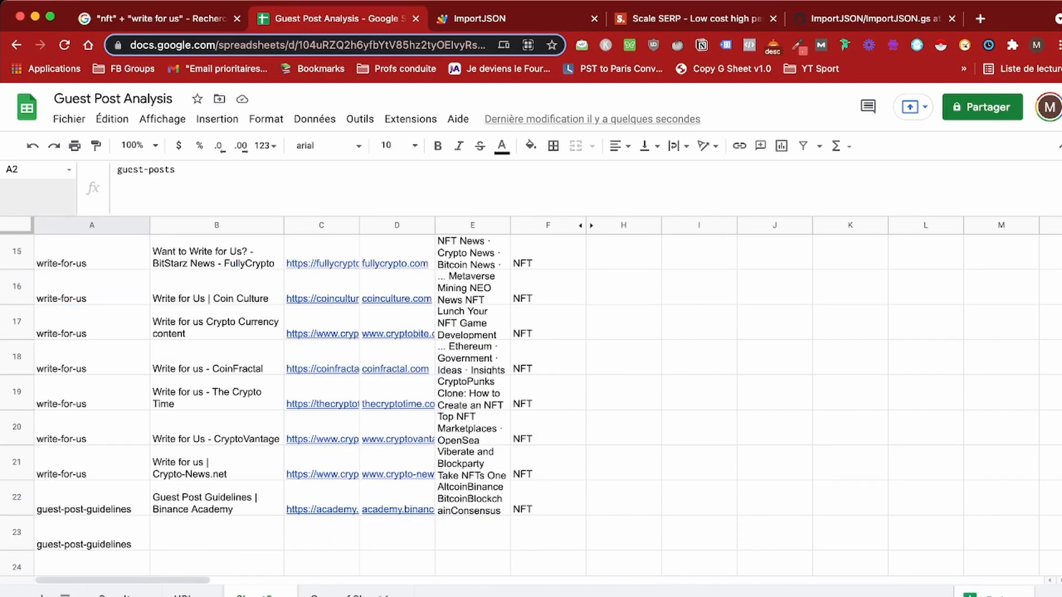
scroll(277, 403, "down", 4)
left_click(92, 252)
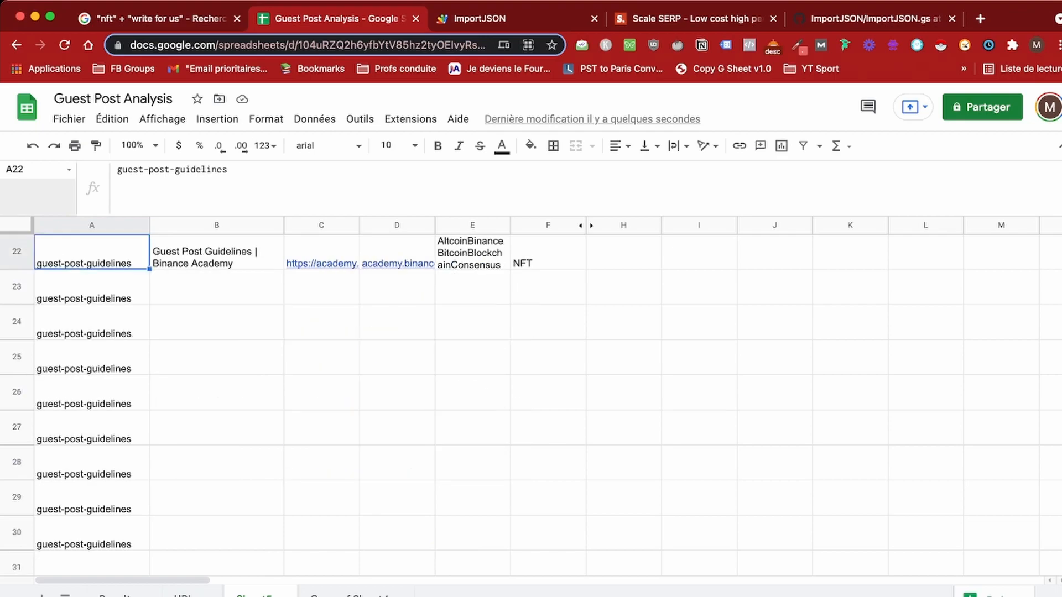
scroll(531, 387, "down", 20)
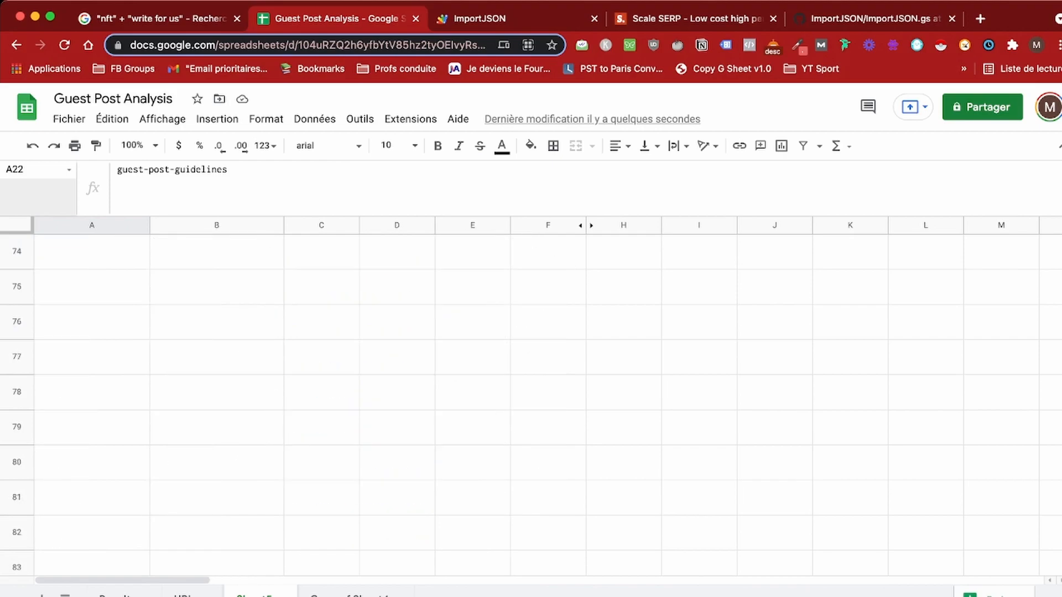
scroll(530, 387, "up", 20)
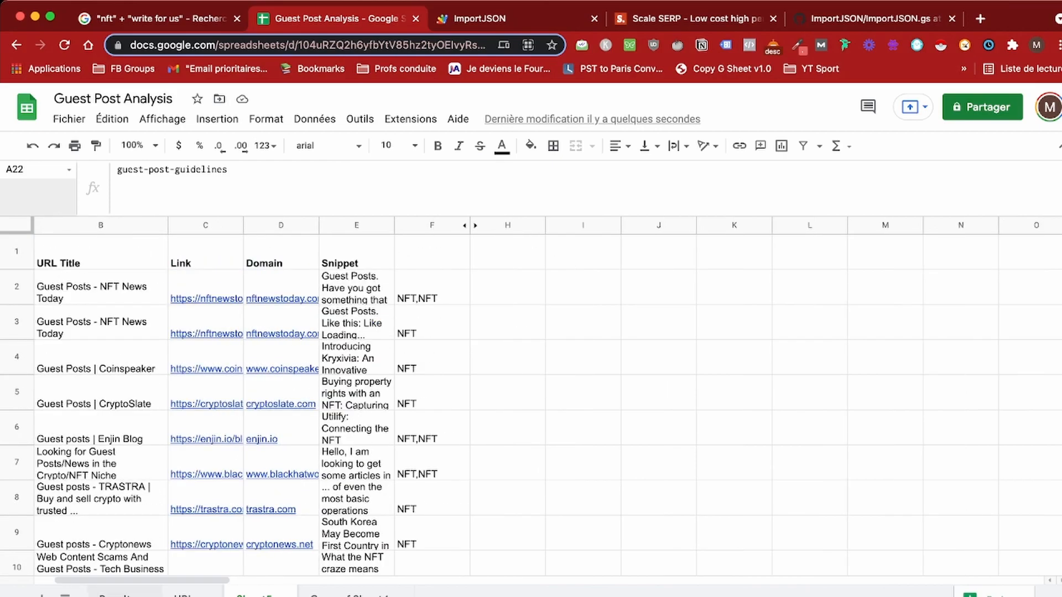
left_click(116, 595)
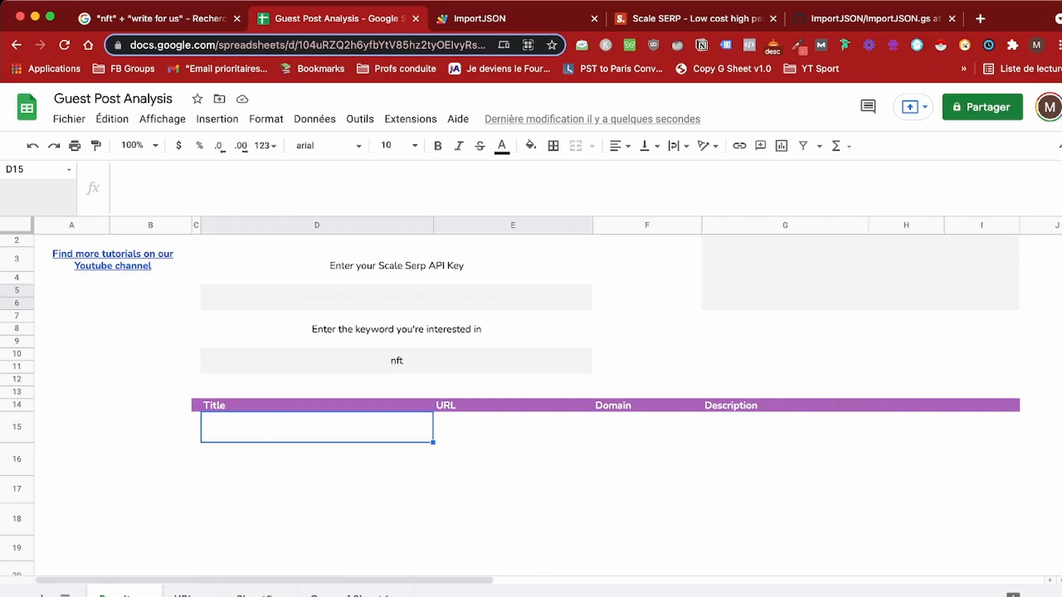
left_click(255, 595)
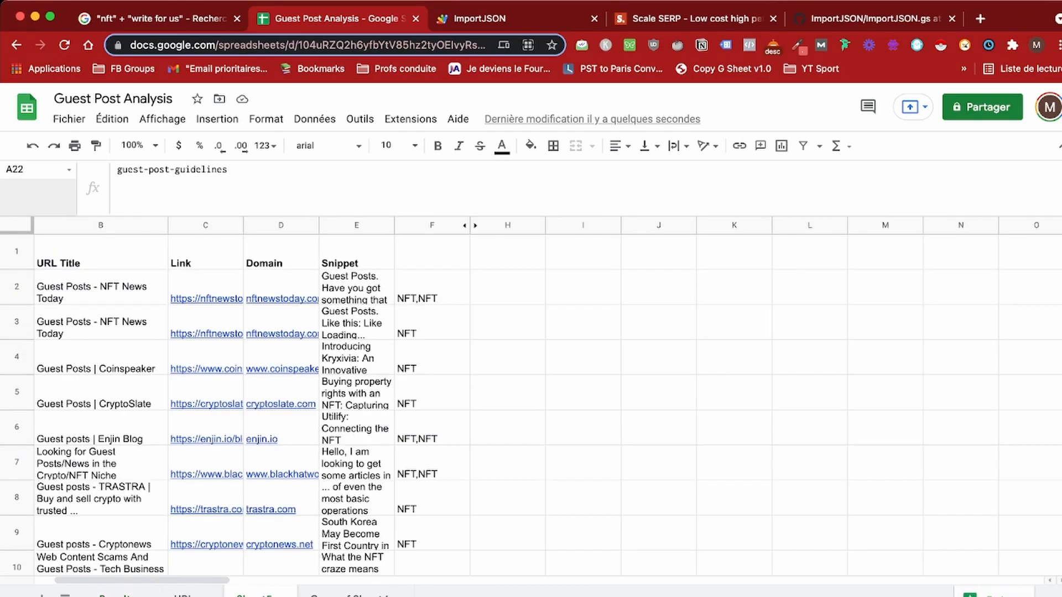
left_click(115, 596)
left_click(317, 459)
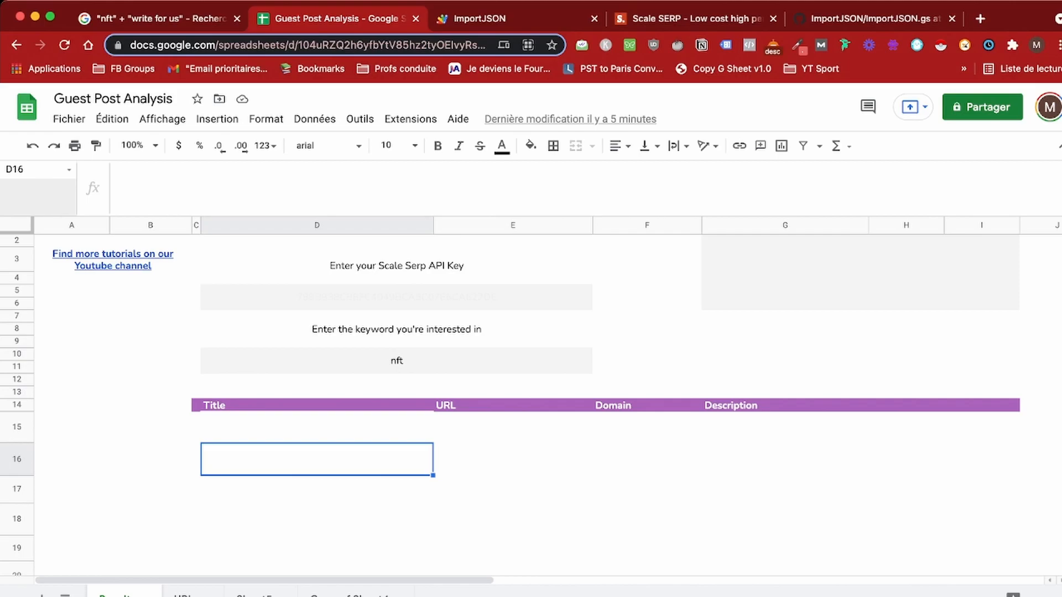
left_click(255, 596)
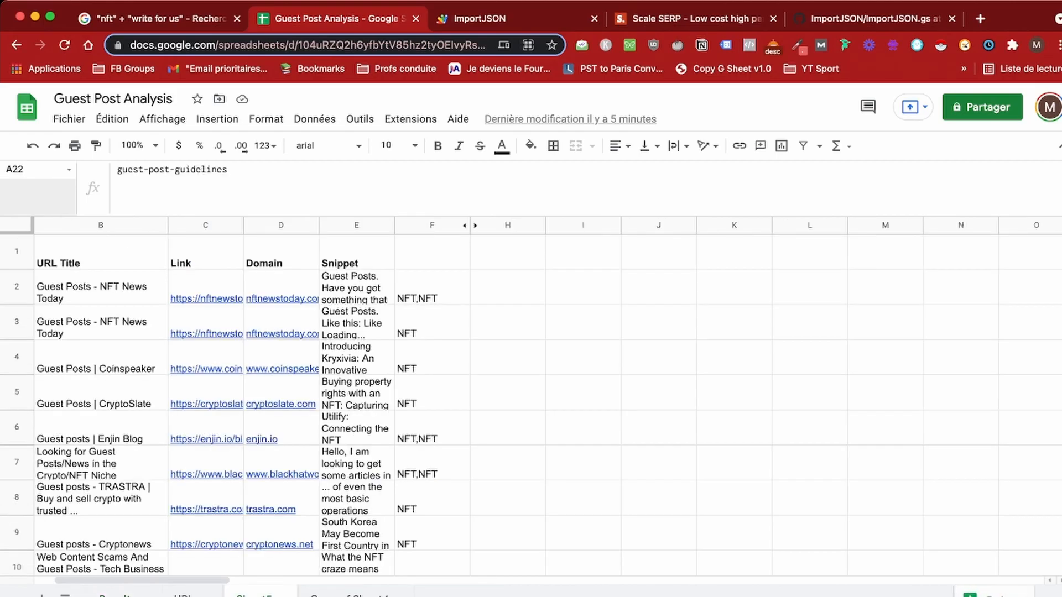
Step: Search the sheet for cryptorail and inspect the CryptoRail entry in row 44
key("super+f")
type("cr")
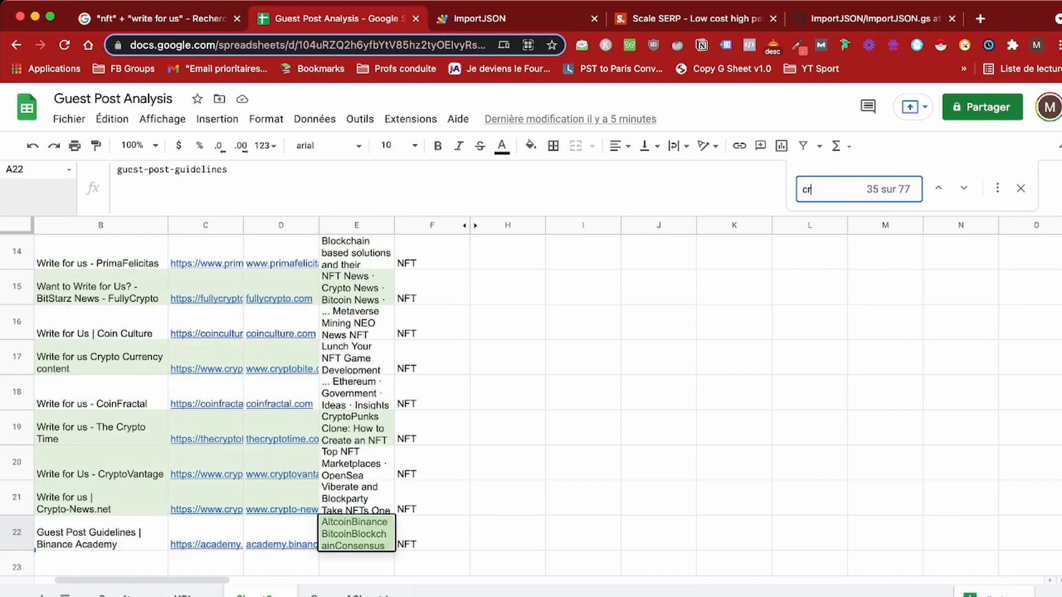
type("yptorail")
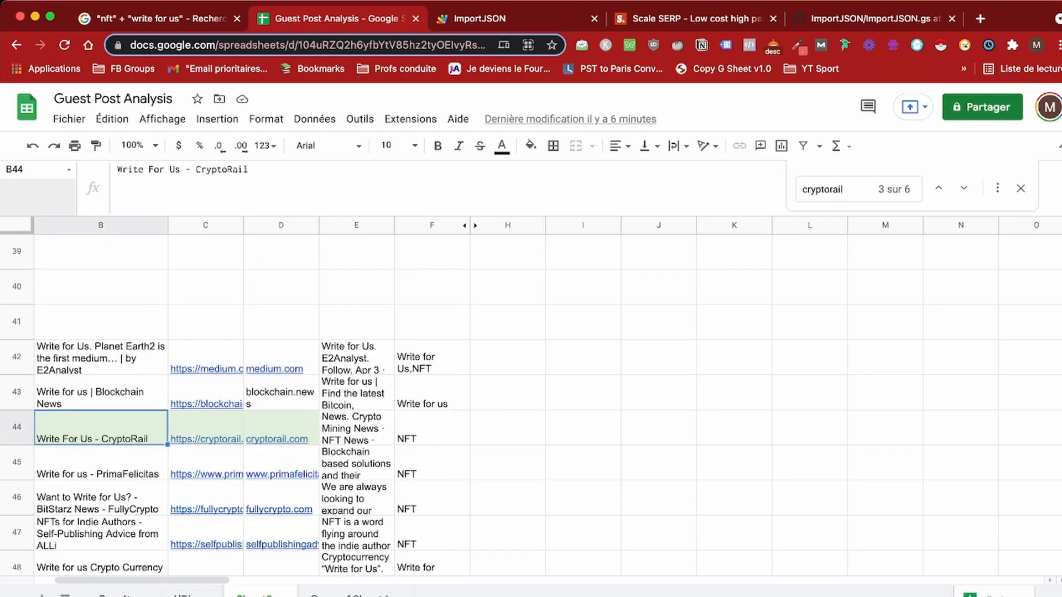
left_click(357, 428)
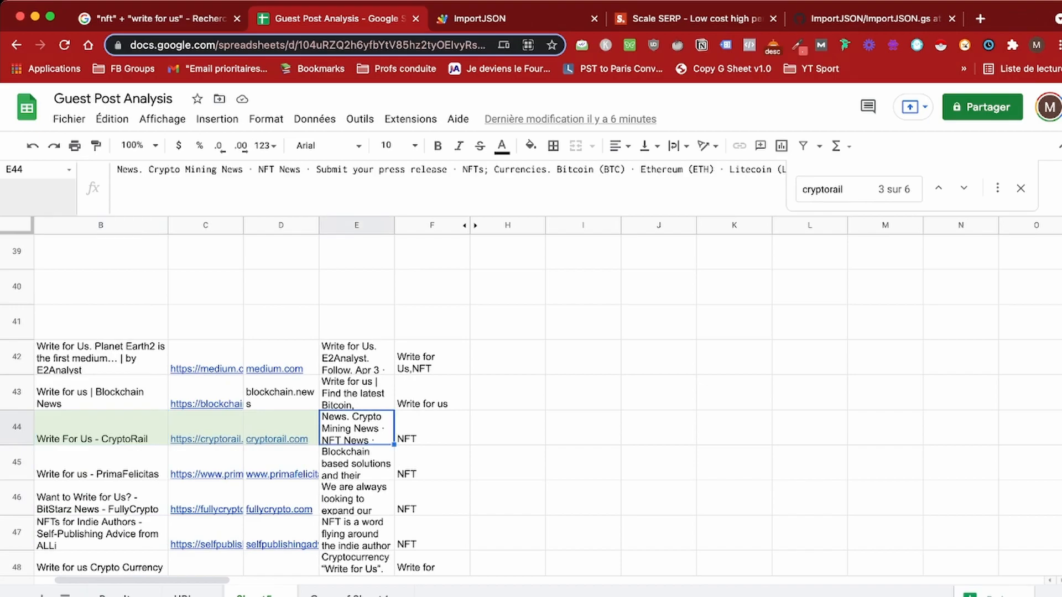
left_click(100, 428)
left_click_drag(100, 428, 292, 429)
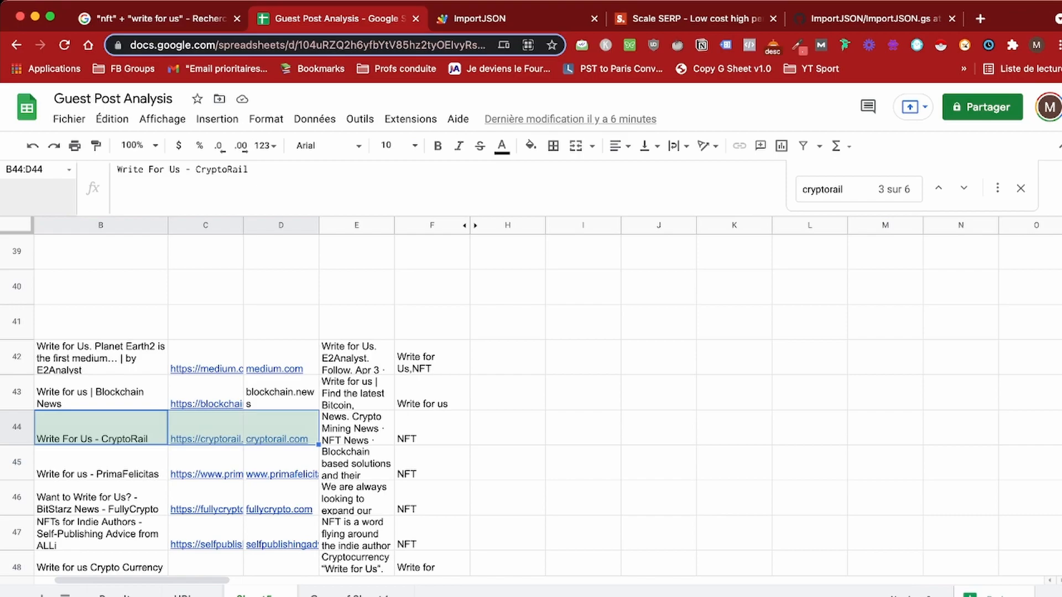
left_click(357, 428)
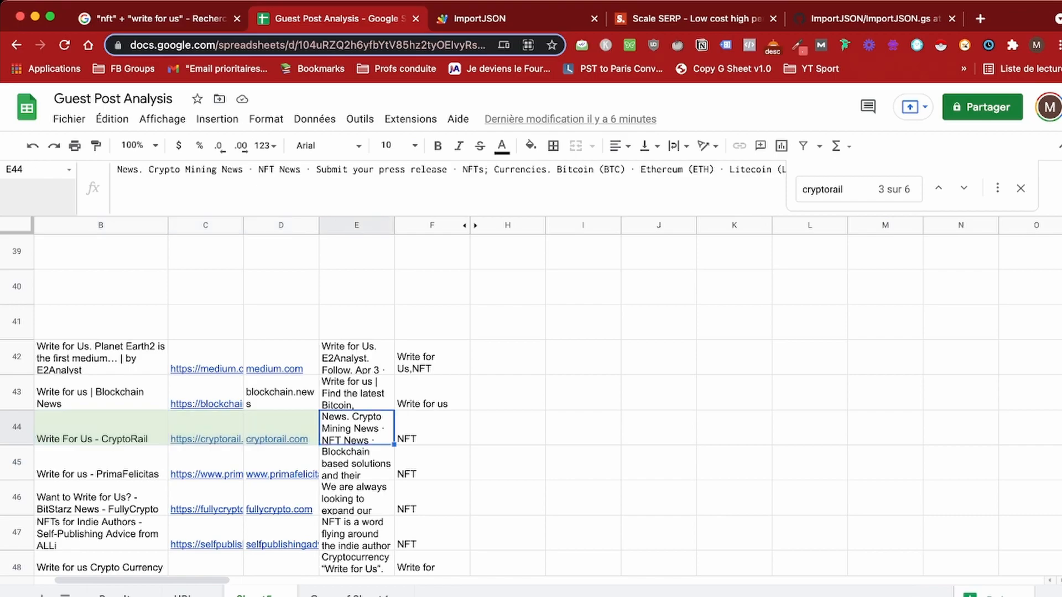
Step: Step through the other cryptorail matches, then return to the row 44 CryptoRail cells
mouse_move(280, 434)
left_click(964, 188)
left_click(963, 188)
left_click(963, 188)
left_click(963, 188)
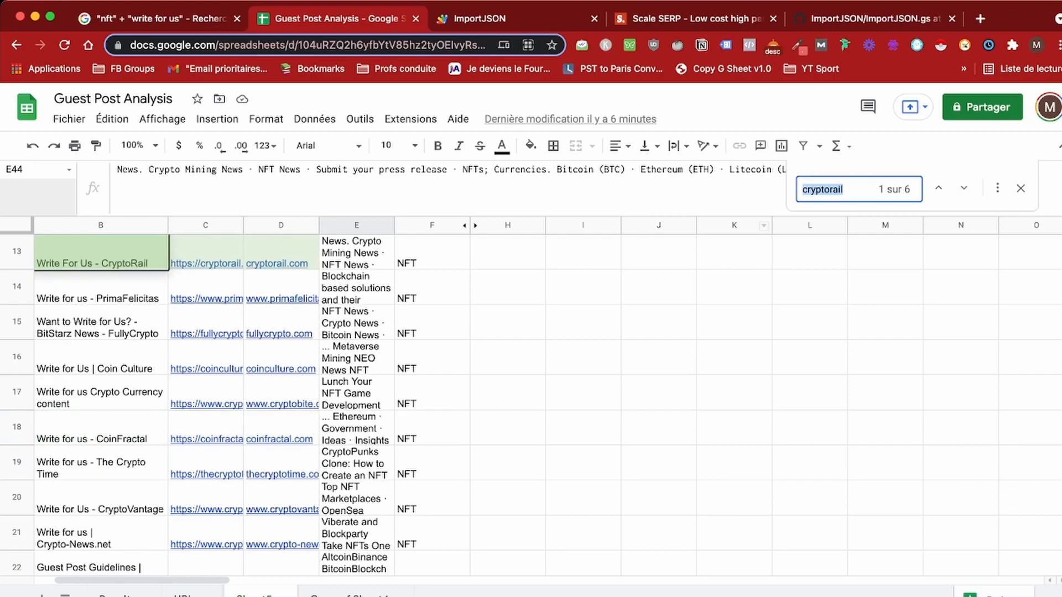
left_click(938, 188)
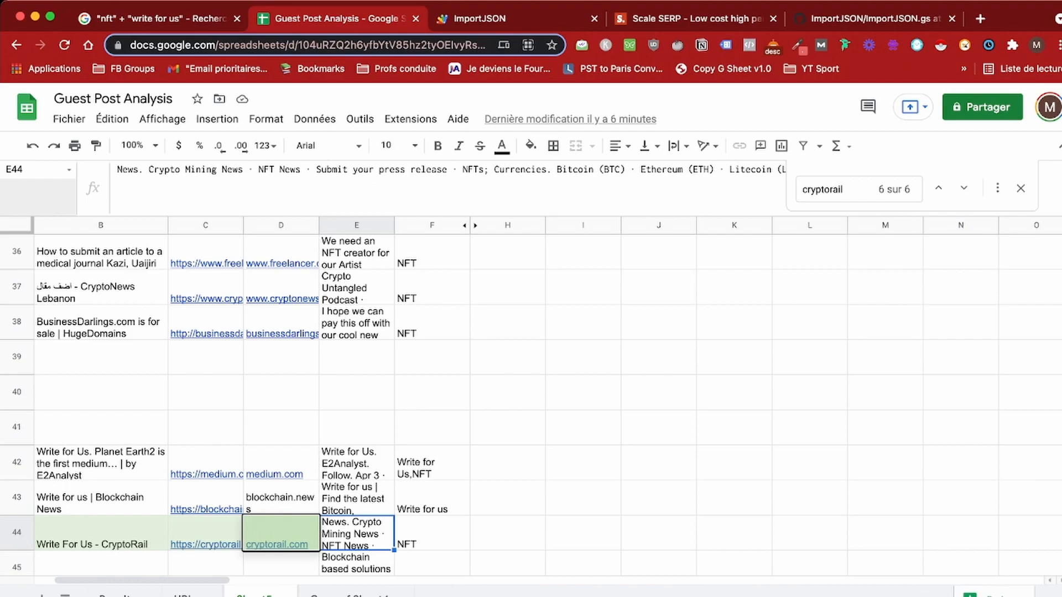
key("Left")
key("Left")
key("Left")
key("Right")
key("Right")
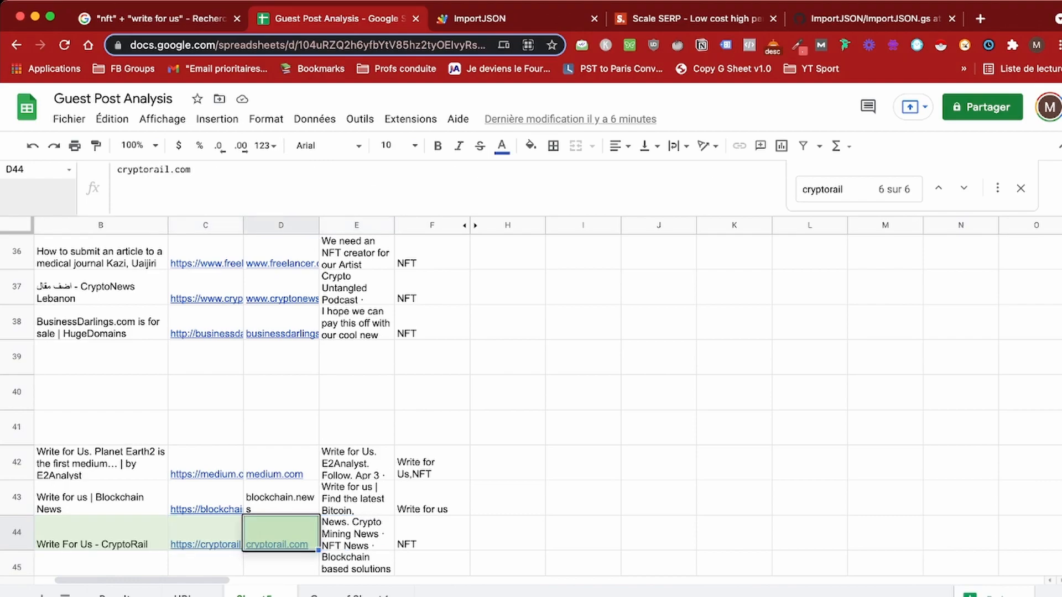
key("Right")
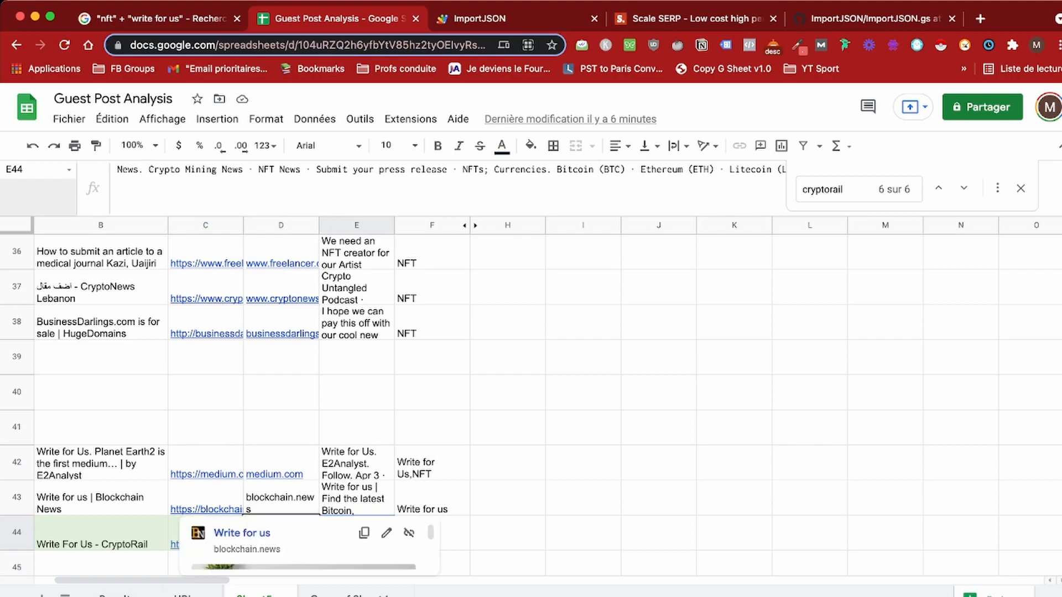
scroll(531, 387, "up", 15)
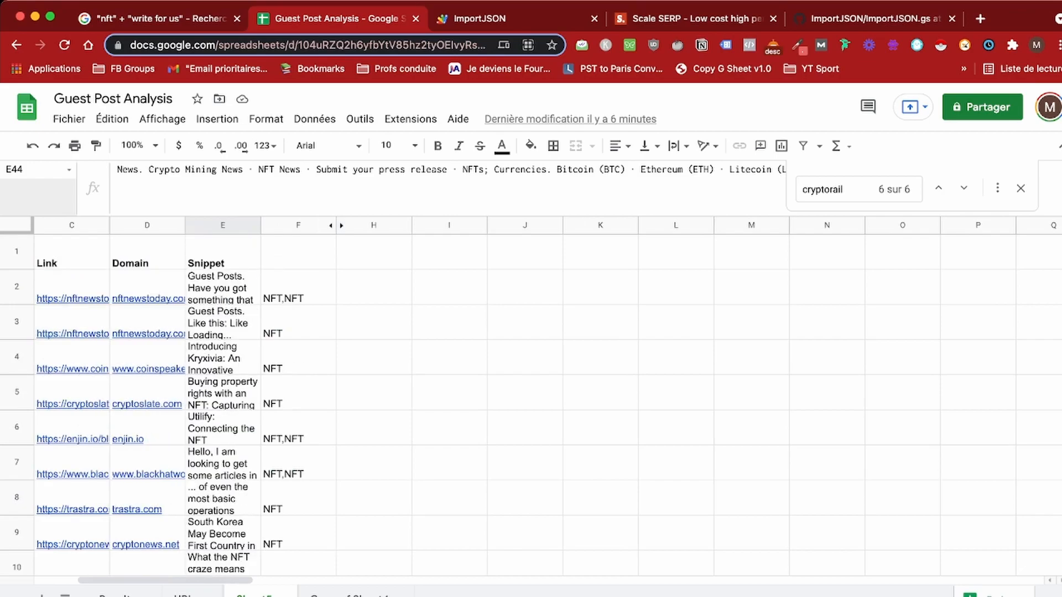
scroll(531, 387, "left", 3)
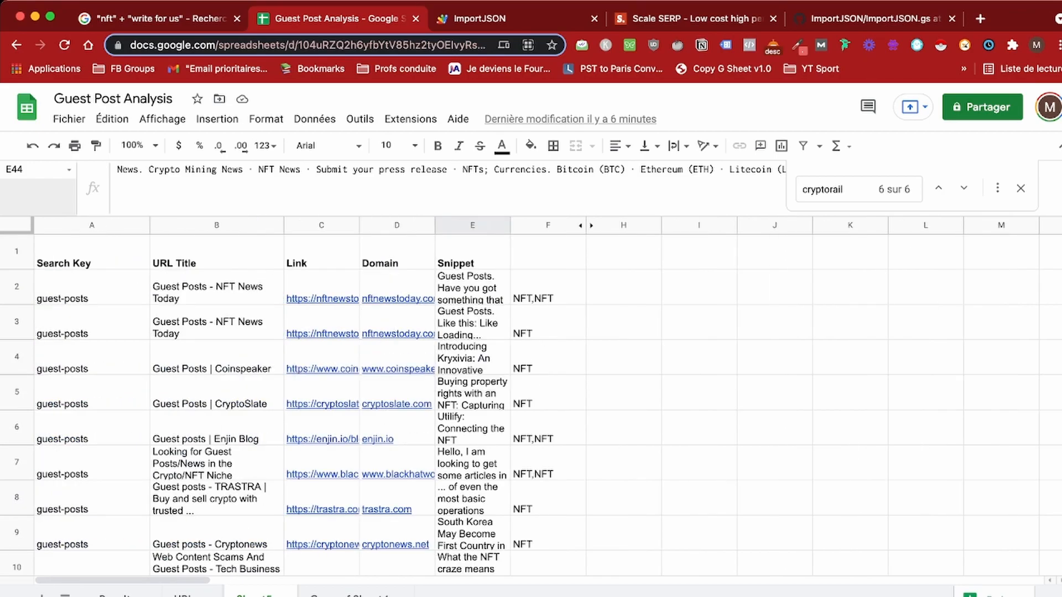
left_click(216, 226)
left_click(321, 226)
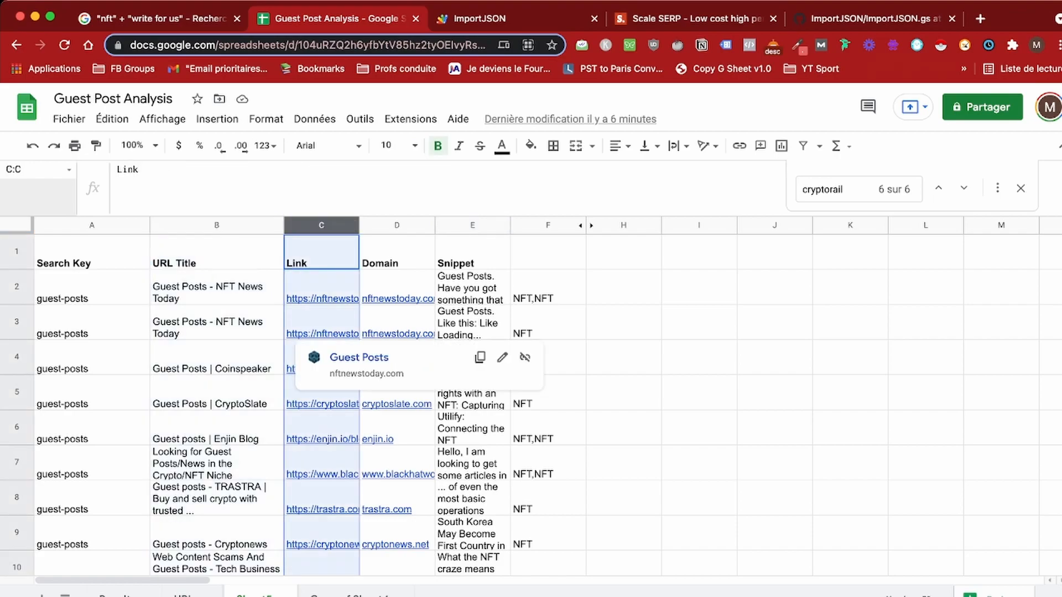
left_click(16, 232)
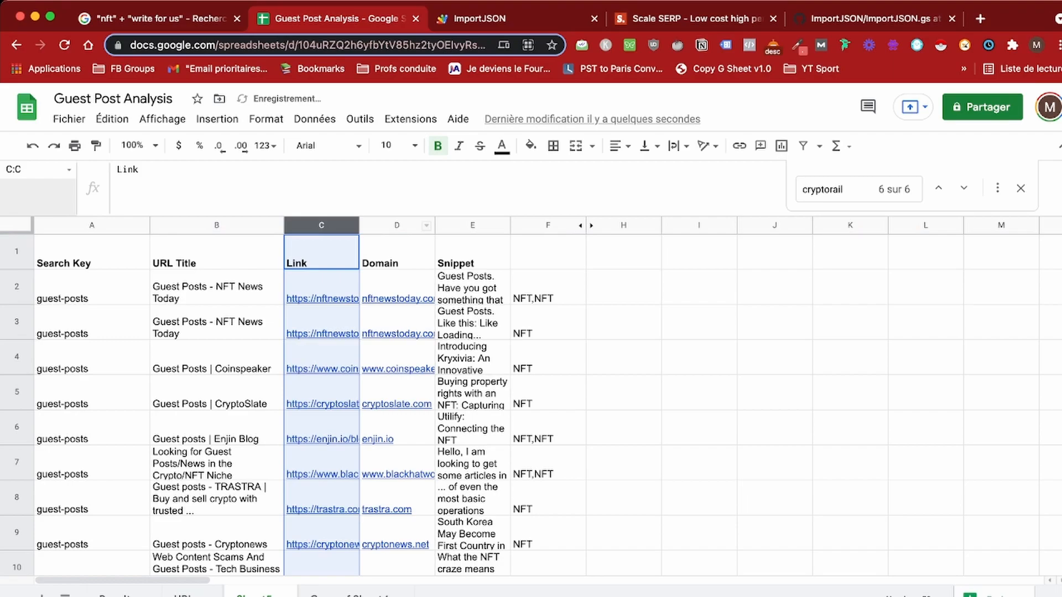
left_click(397, 324)
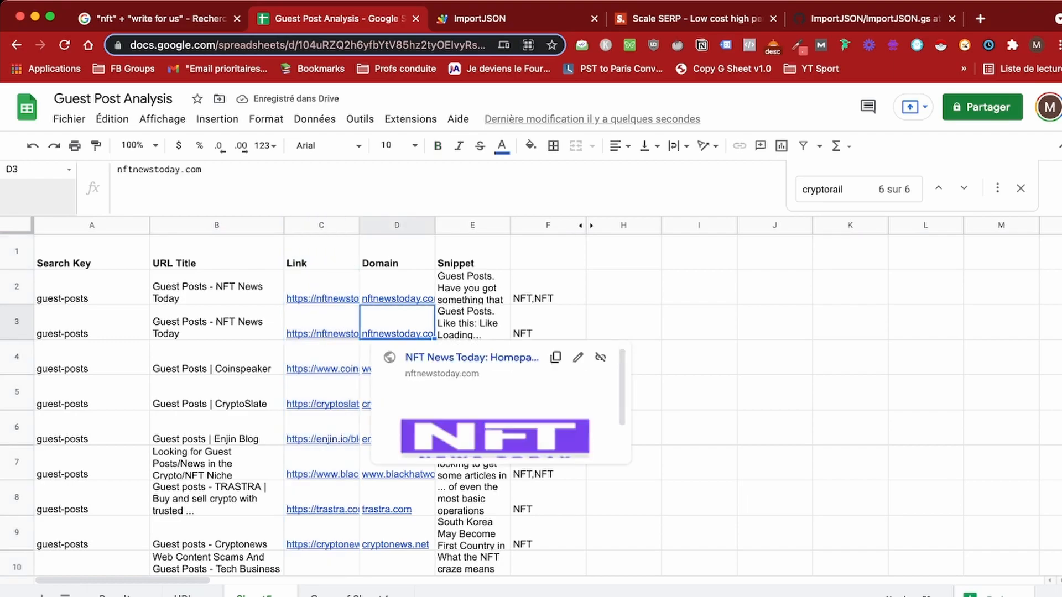
left_click(321, 324)
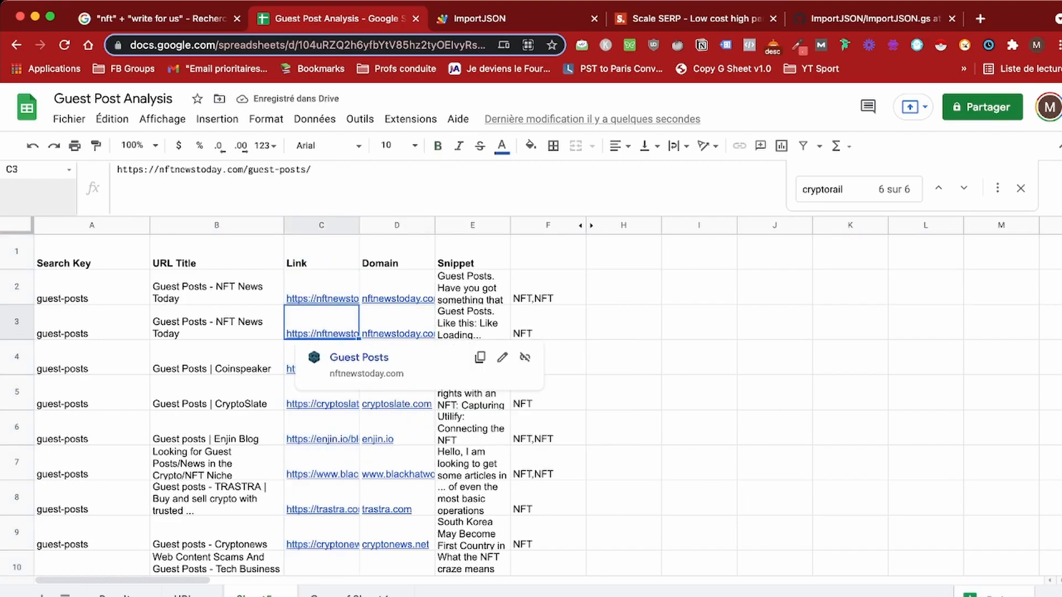
mouse_move(304, 298)
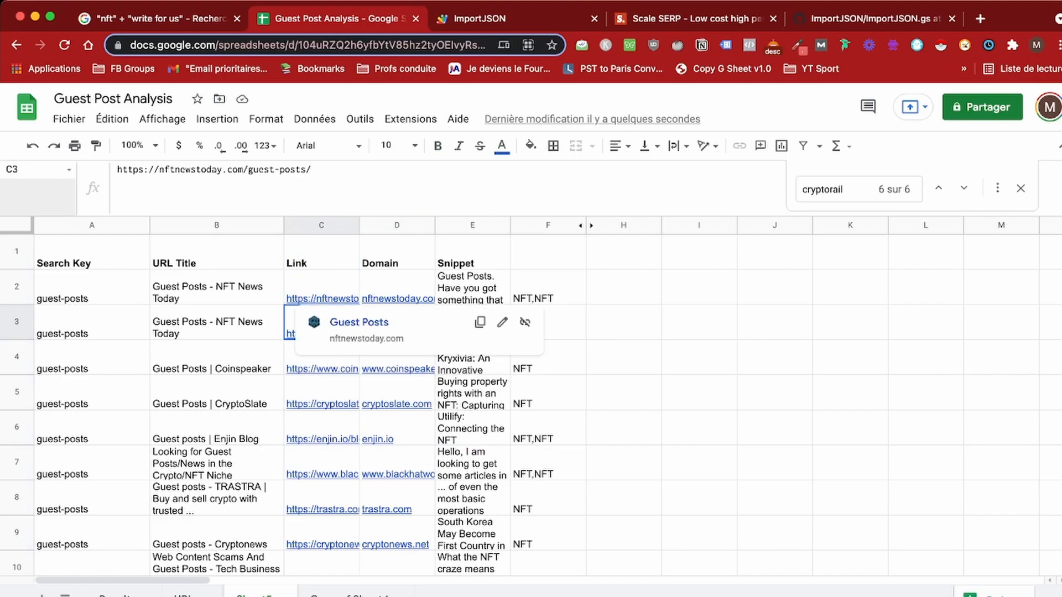
left_click(314, 294)
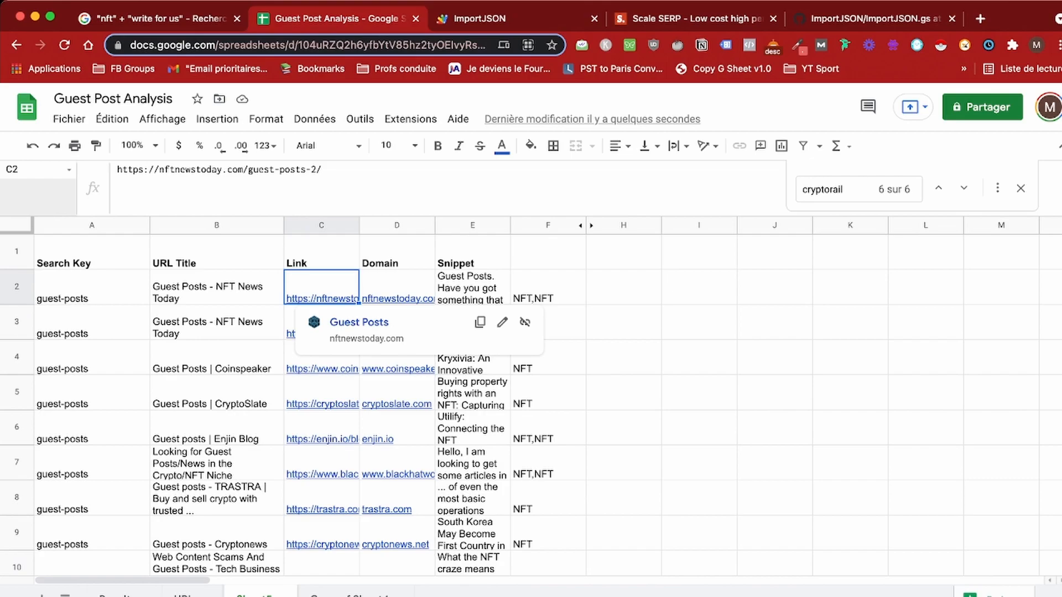
left_click(314, 326)
left_click(314, 294)
left_click(318, 324)
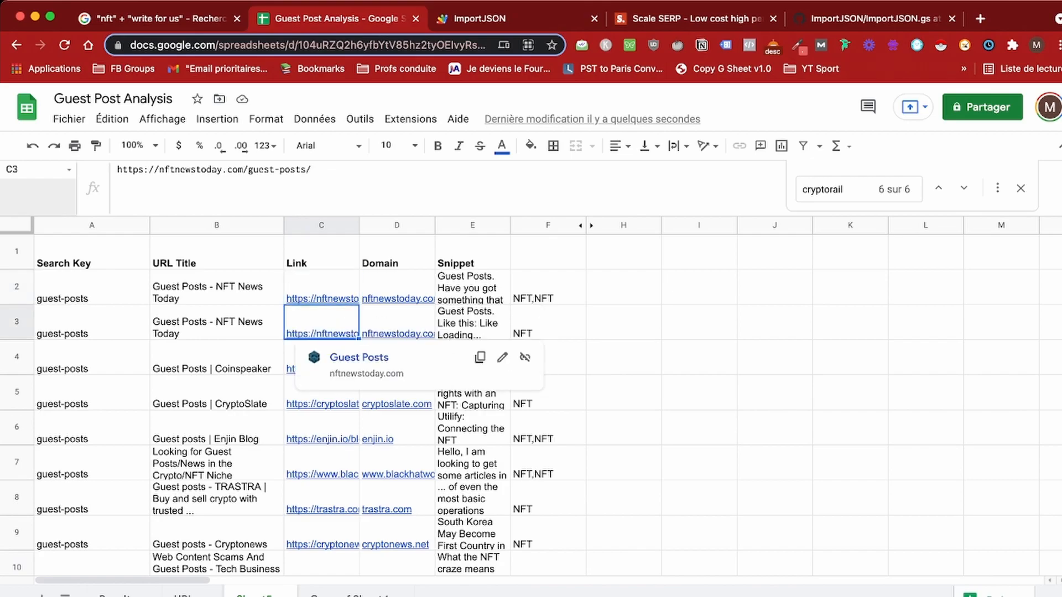
left_click(396, 254)
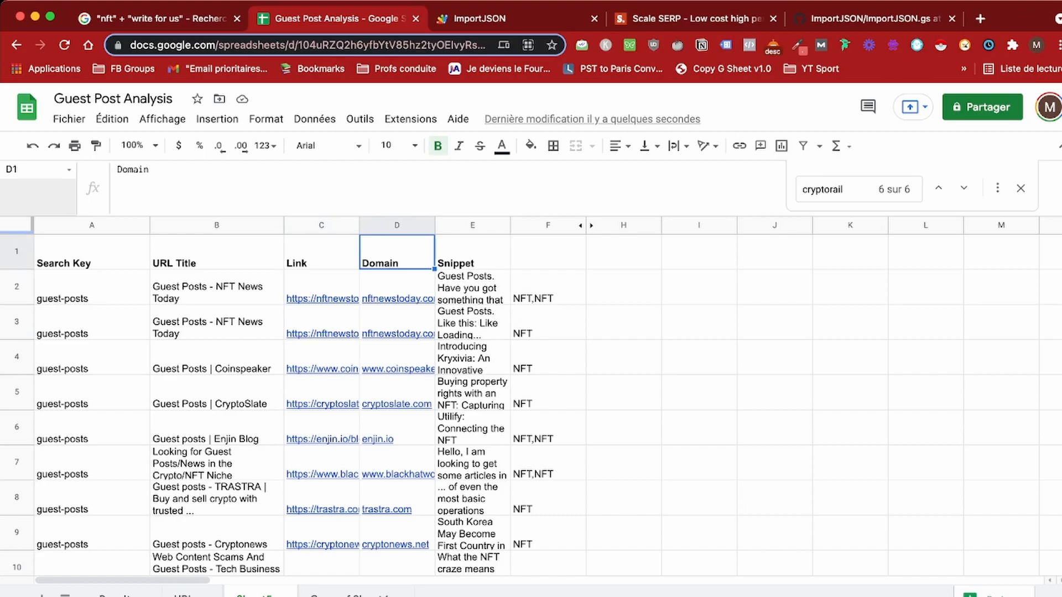
left_click(396, 225)
mouse_move(397, 326)
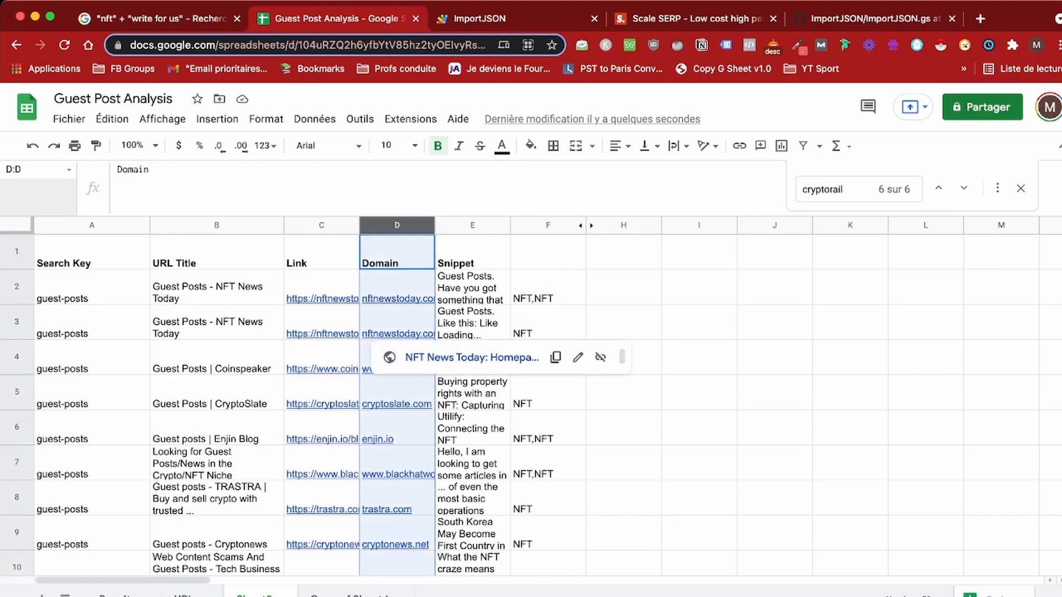
left_click(321, 322)
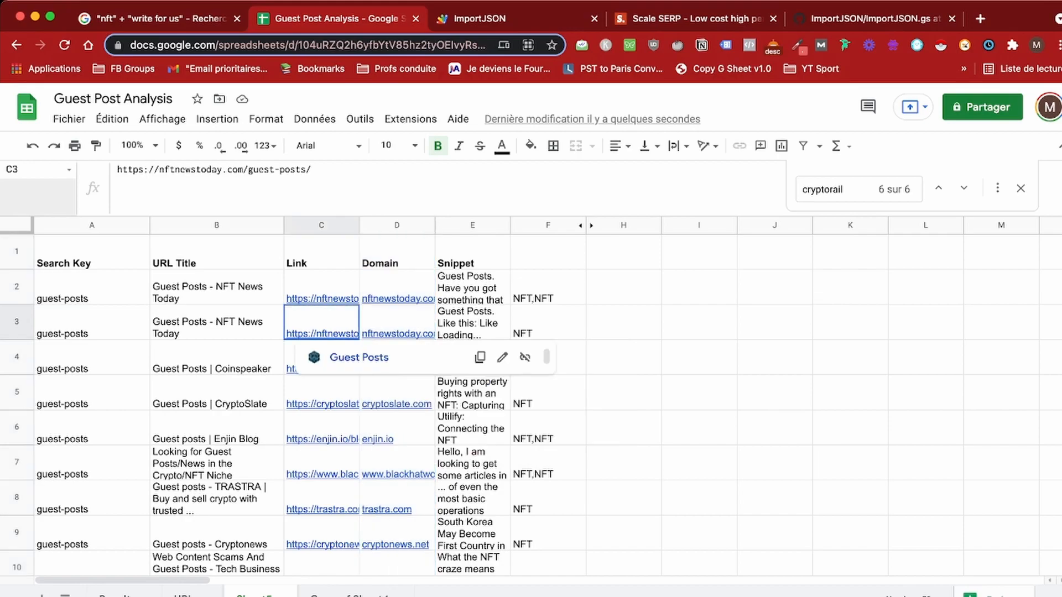
left_click(321, 288)
left_click(321, 323)
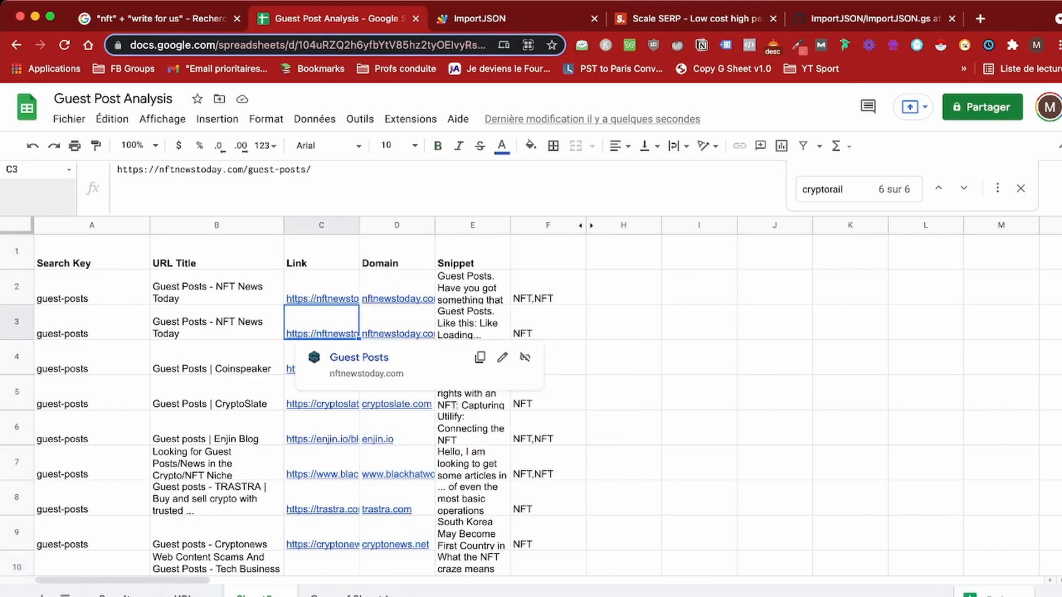
mouse_move(396, 326)
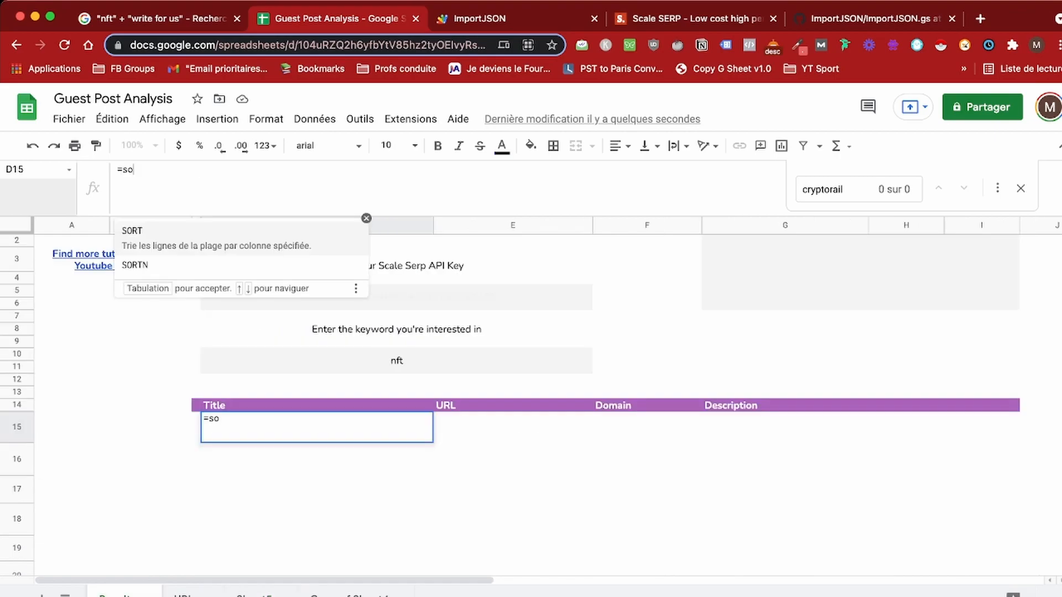
Step: Begin D15's SORTN formula with the source range Sheet5!A2:E
type("rtn(")
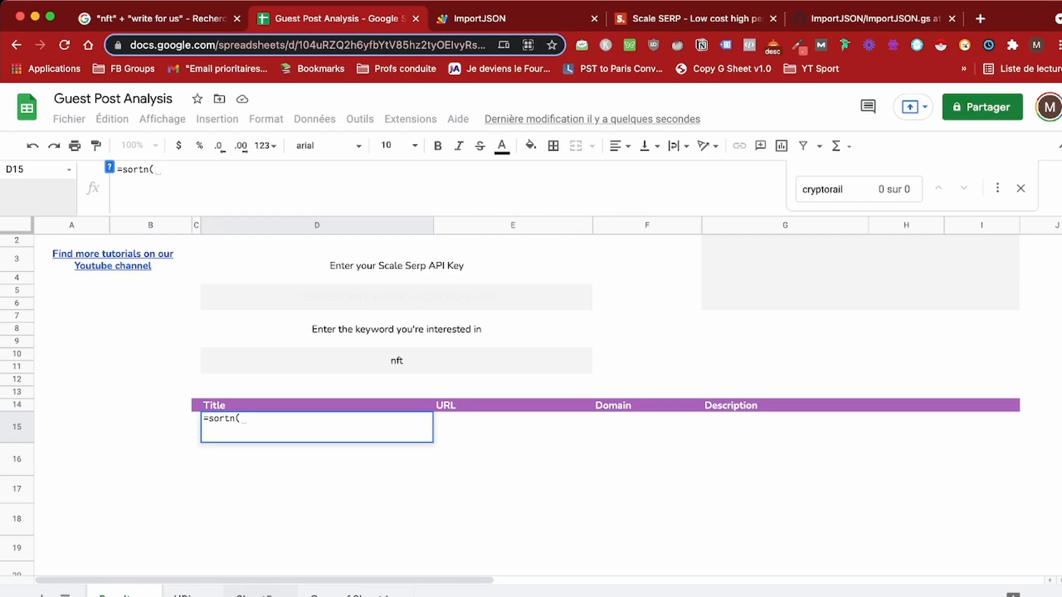
left_click(255, 595)
left_click(91, 288)
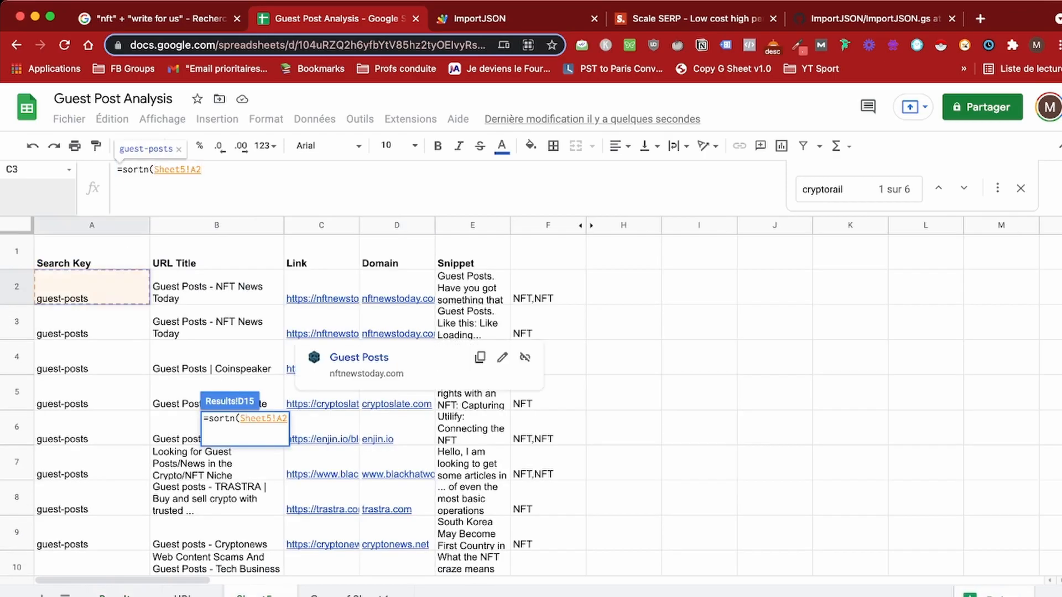
type(":")
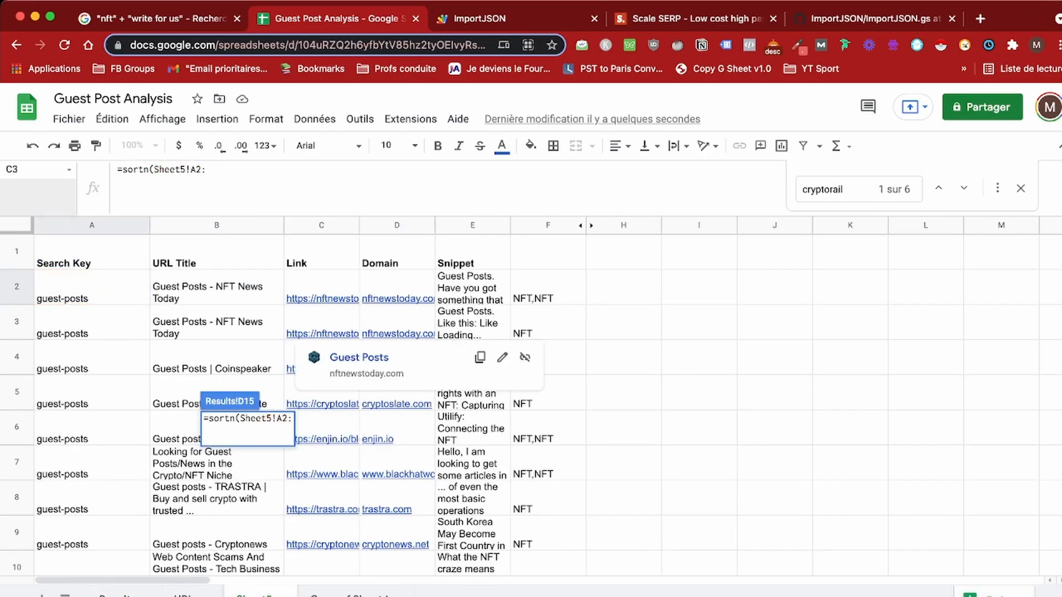
type("E")
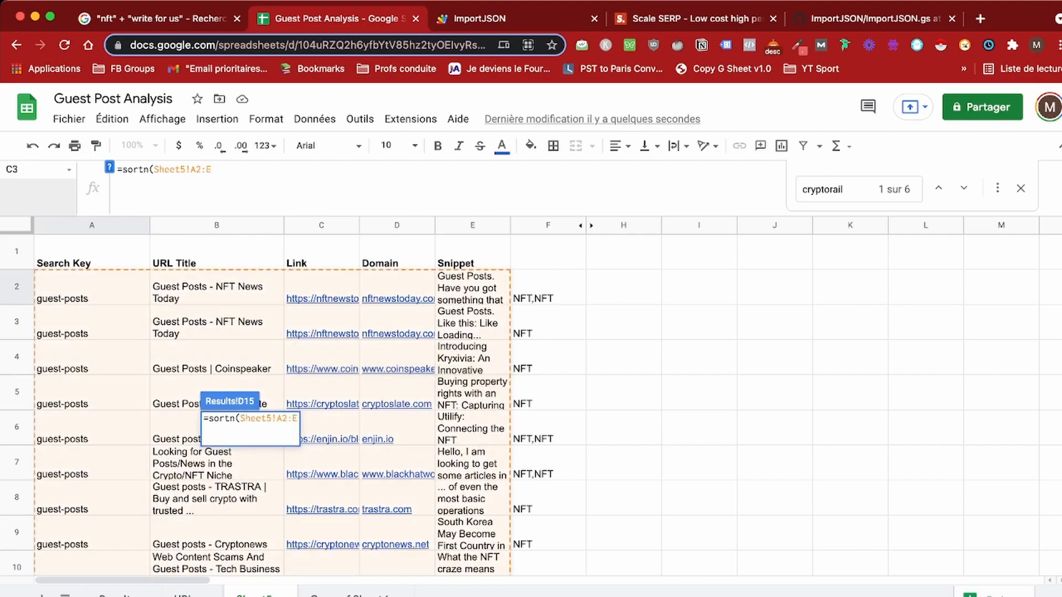
type(",")
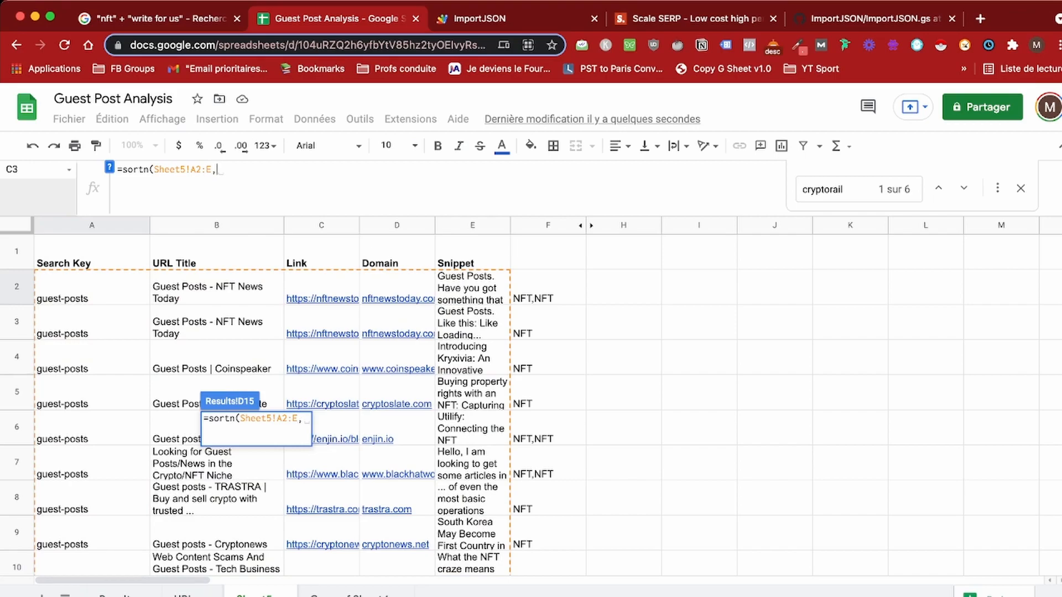
scroll(531, 405, "down", 20)
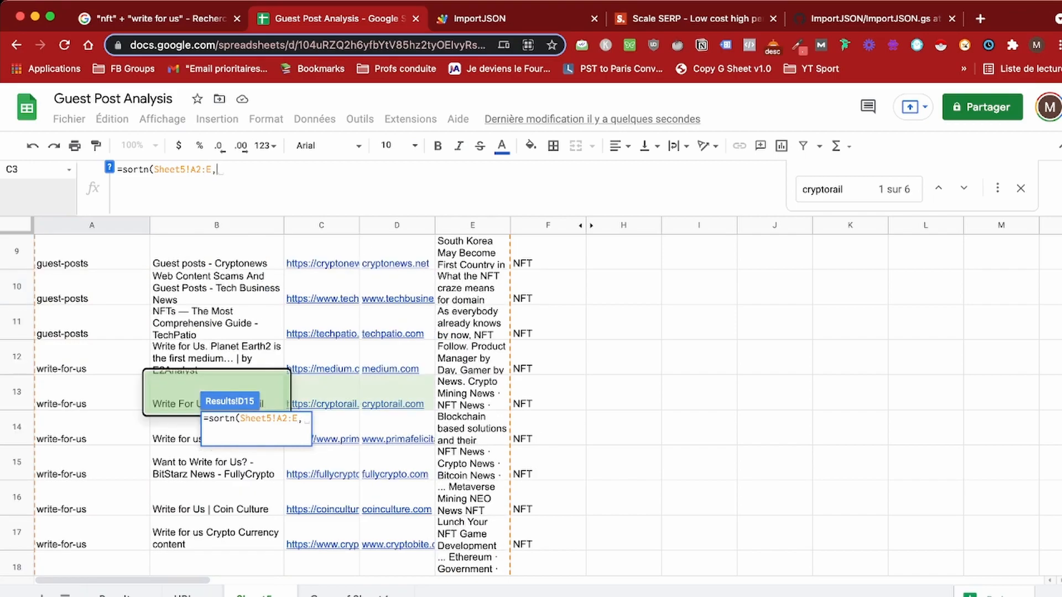
scroll(530, 404, "down", 20)
scroll(530, 404, "right", 2)
scroll(531, 405, "up", 6)
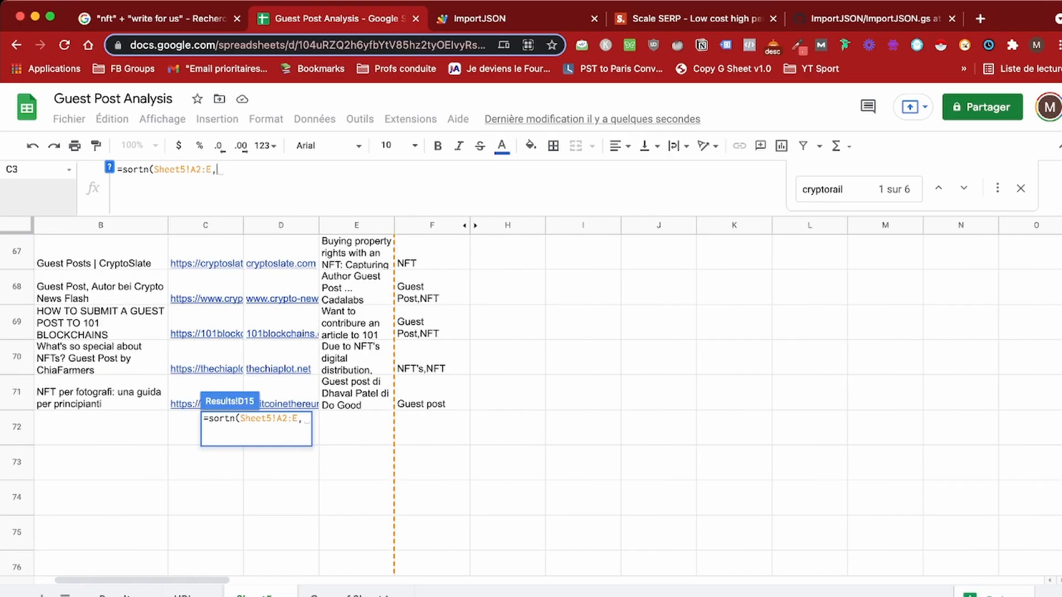
scroll(531, 405, "up", 20)
scroll(530, 405, "right", 2)
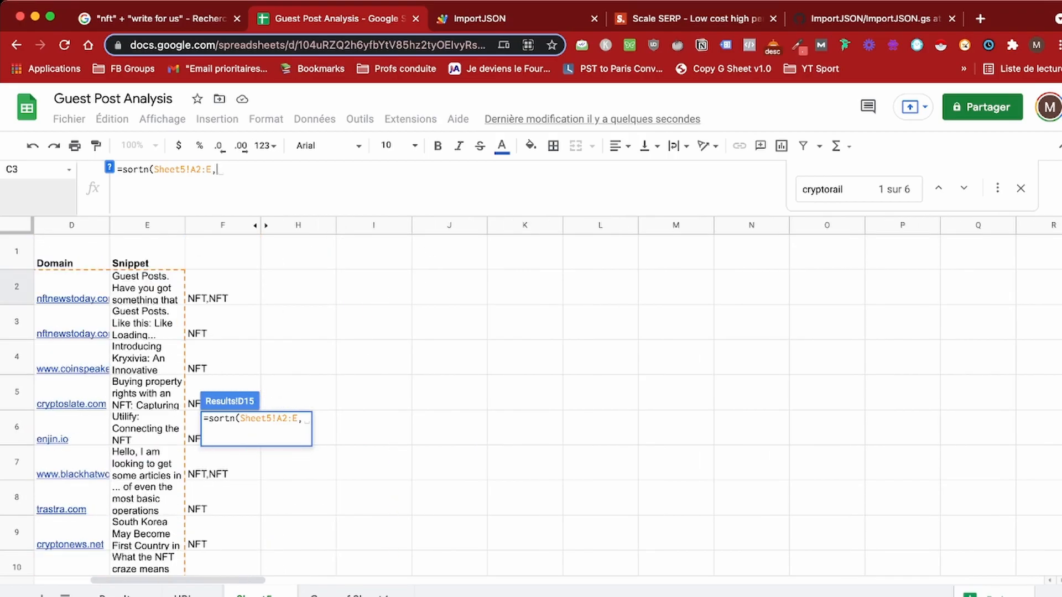
scroll(531, 404, "left", 3)
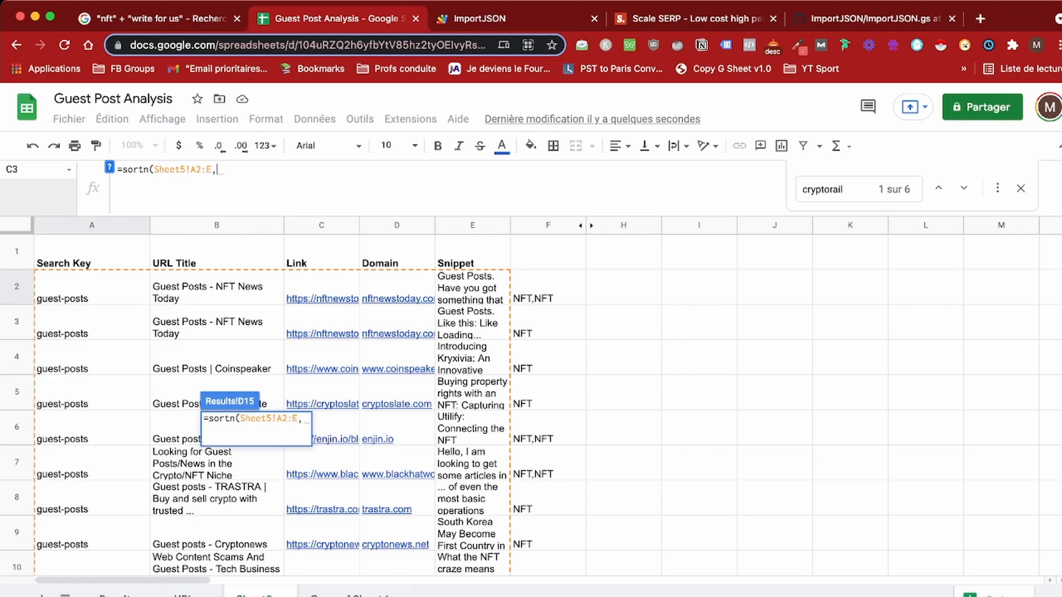
Step: Add 70 rows, ties mode 2 and sort-by column Sheet5!D2:D to the SORTN formula
type("70,")
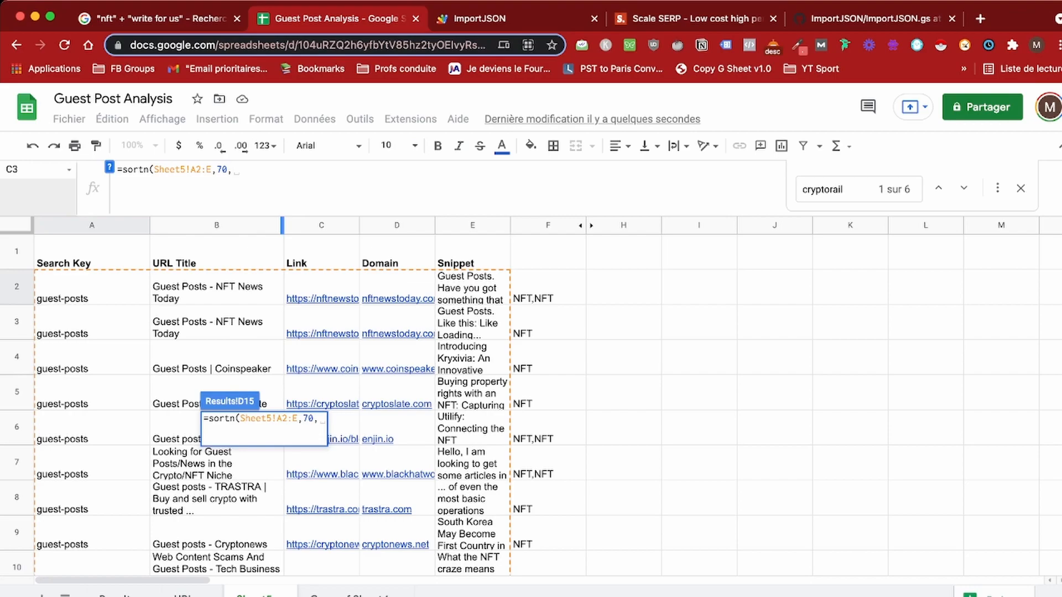
type("2,")
left_click_drag(212, 169, 154, 169)
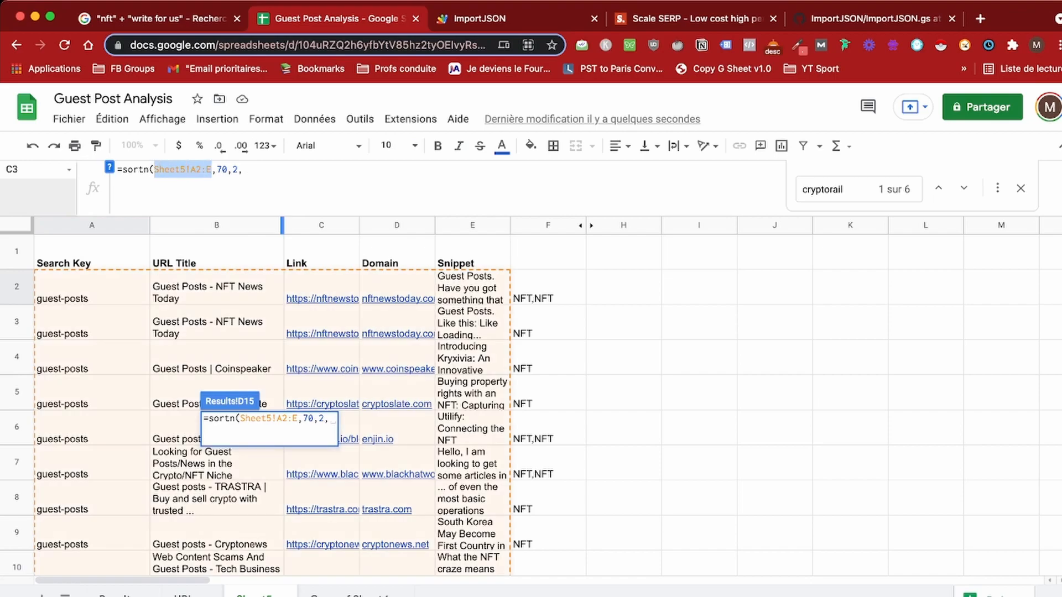
key("ctrl+c")
key("End")
key("ctrl+v")
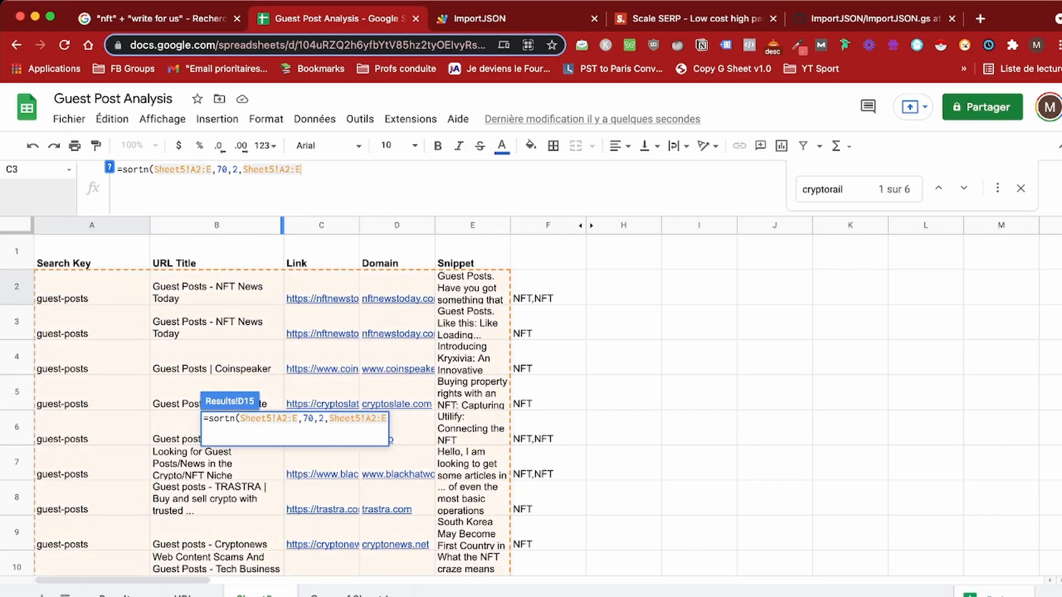
key("BackSpace")
type("D")
key("End")
key("BackSpace")
type("D)")
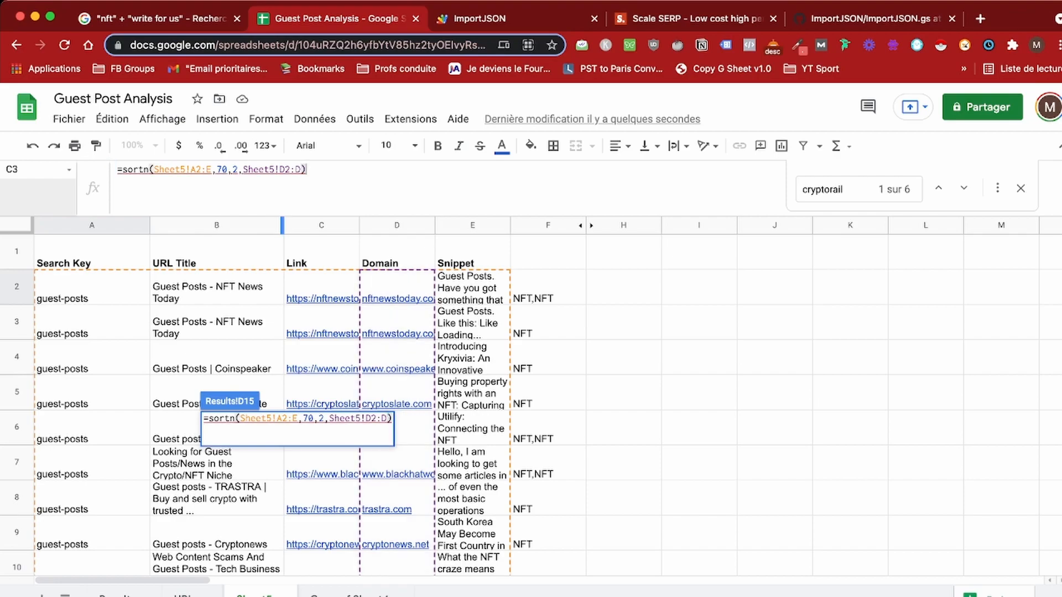
key("Left")
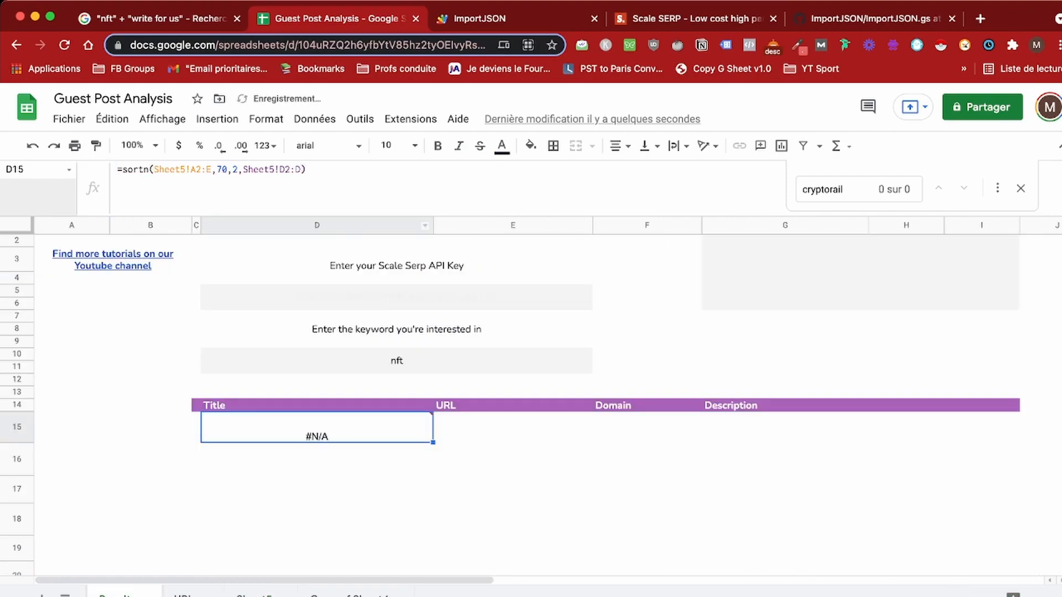
Step: Close the SORTN formula with a TRUE ascending argument and enter it
type(",TRUE")
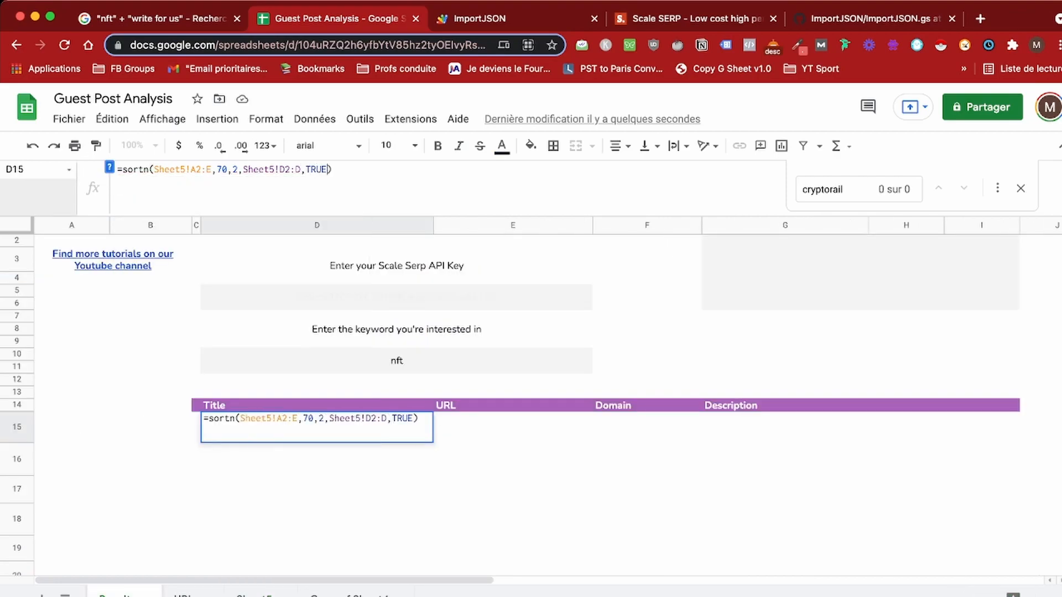
key("Return")
left_click(316, 427)
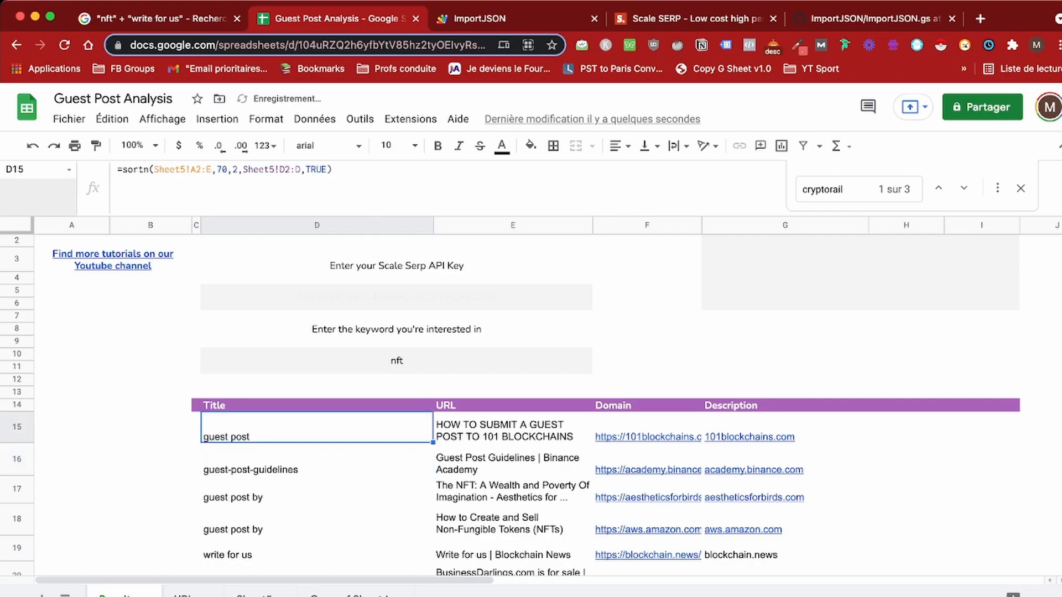
Step: Reopen the D15 formula to review the SORTN help, leaving the formula unchanged
left_click(306, 170)
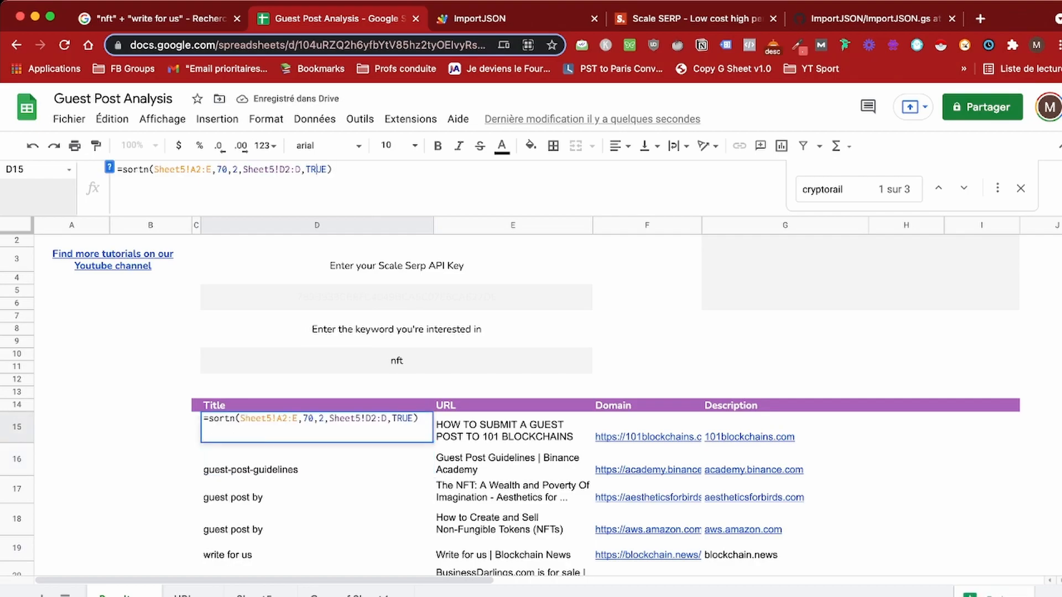
double_click(317, 169)
left_click(110, 167)
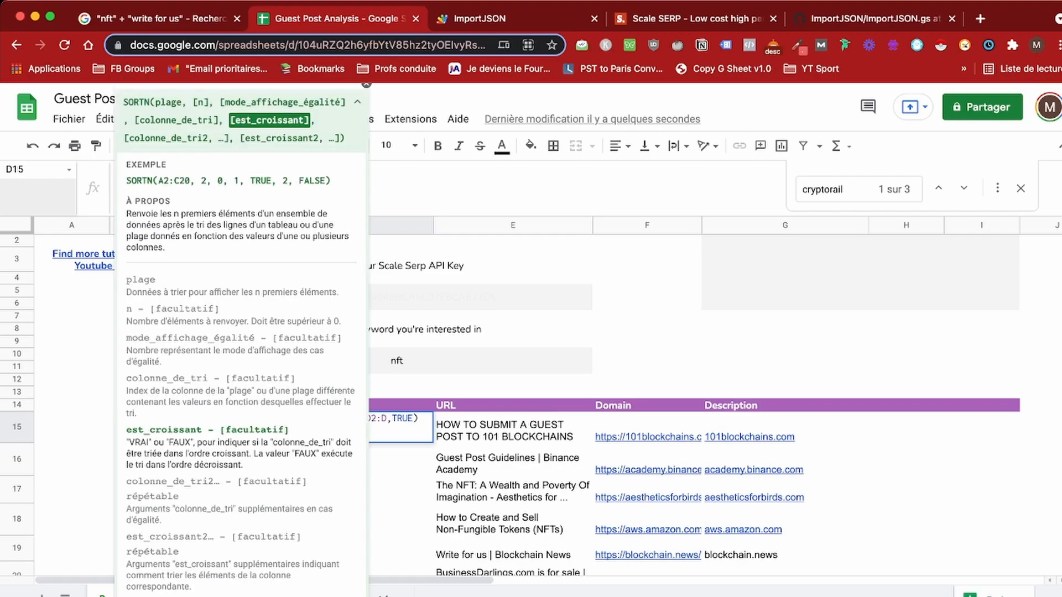
left_click(366, 85)
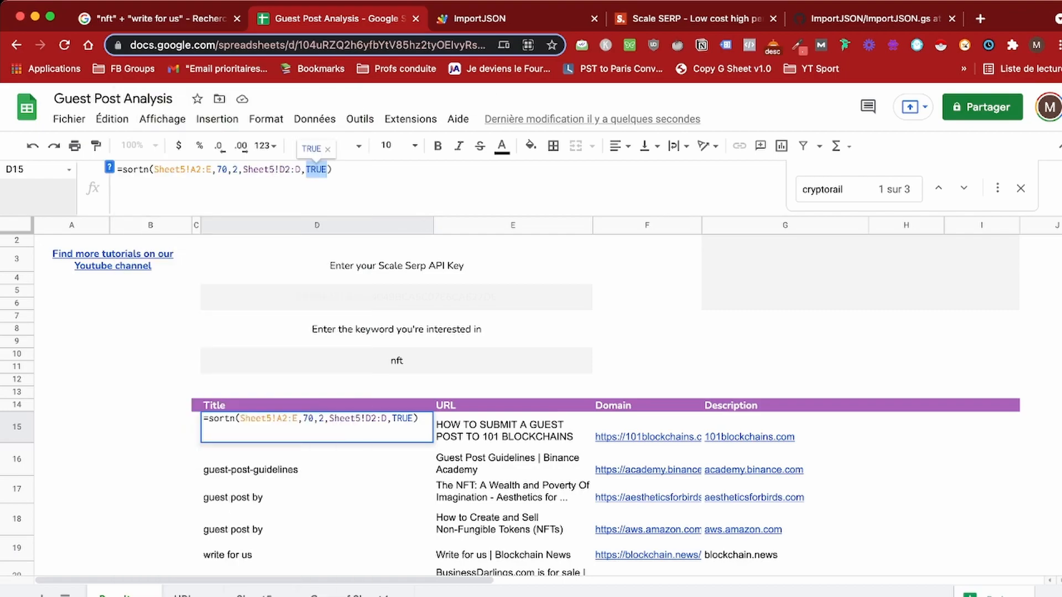
left_click(333, 169)
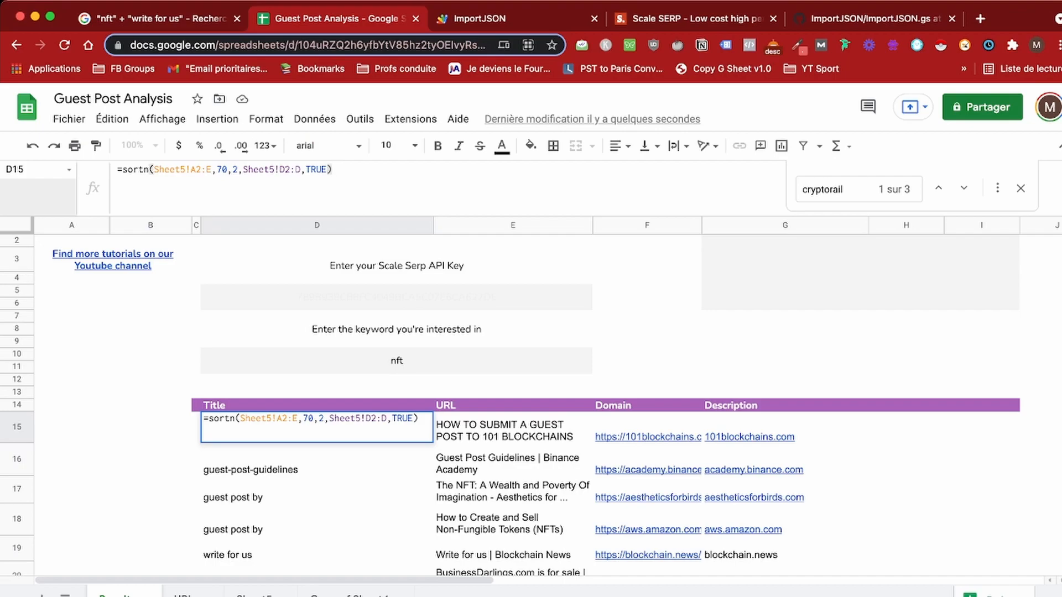
left_click(323, 170)
left_click(150, 459)
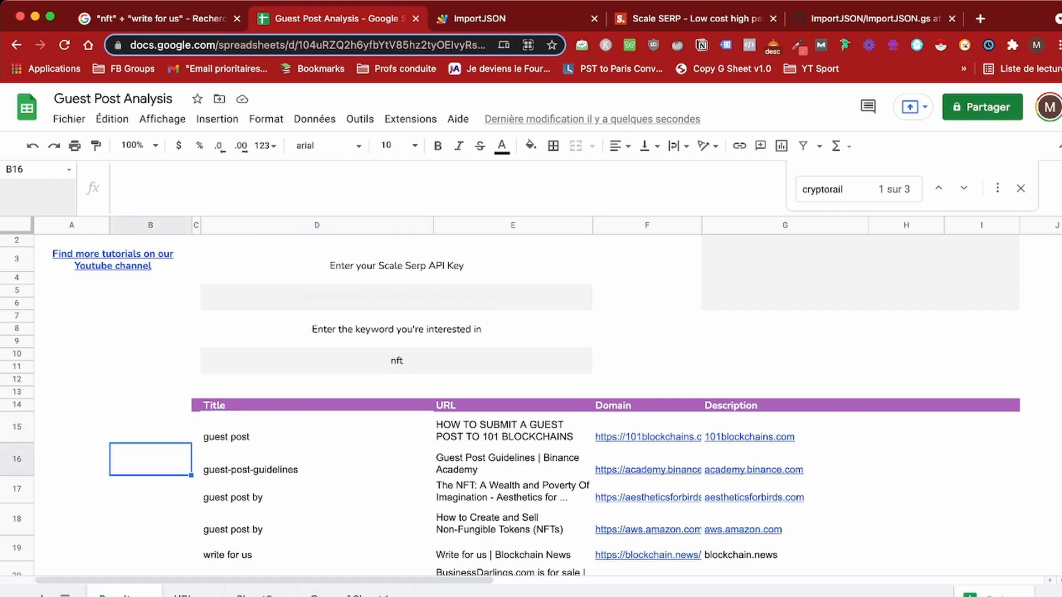
left_click(316, 427)
scroll(525, 410, "down", 1)
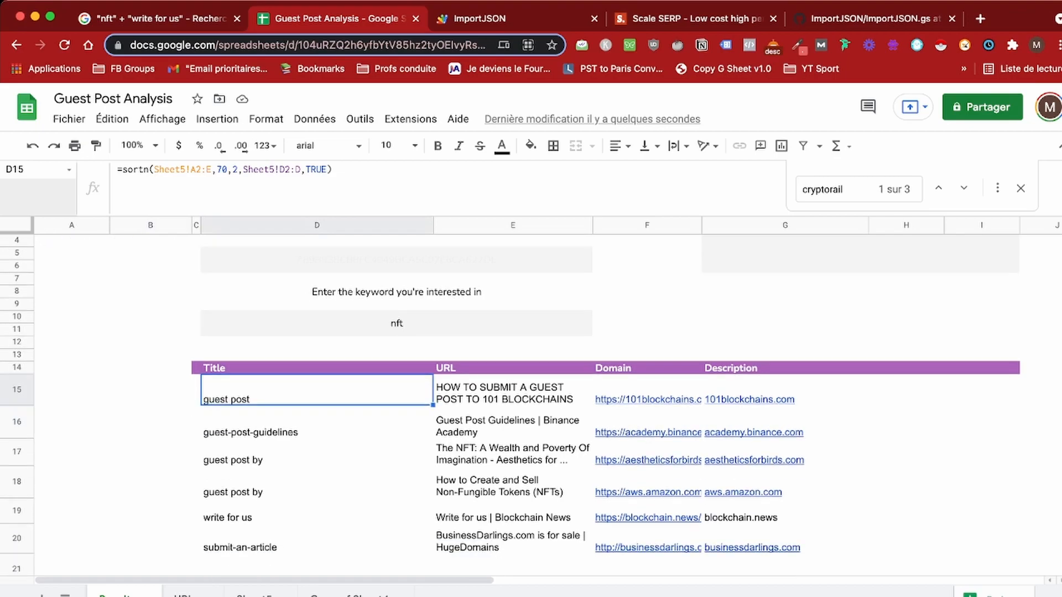
scroll(526, 410, "up", 3)
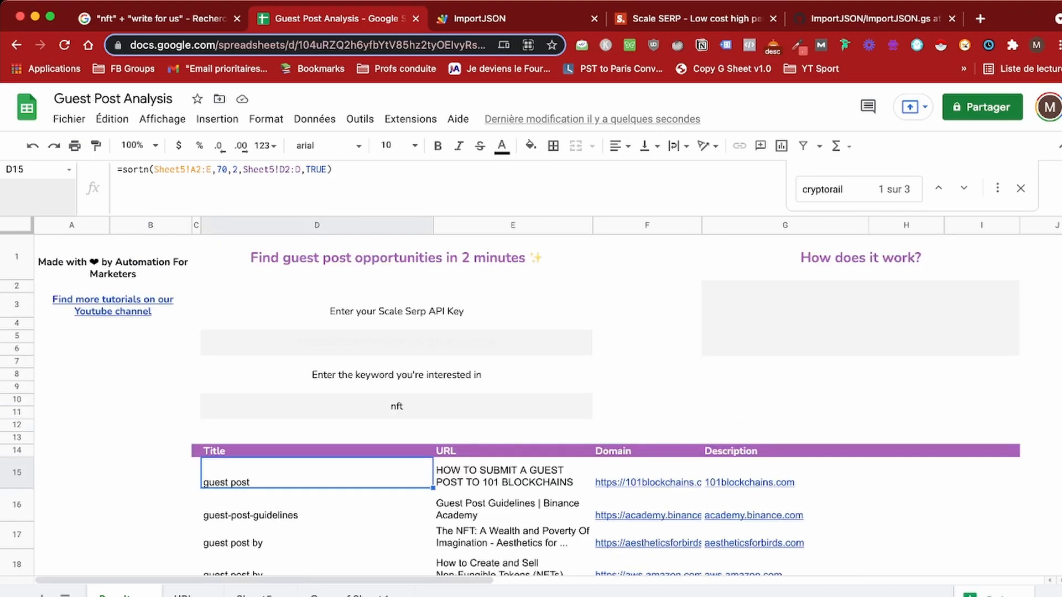
Step: Change D15's SORTN source range from Sheet5!A2:E to Sheet5!B2:E and check the aligned results
left_click(194, 169)
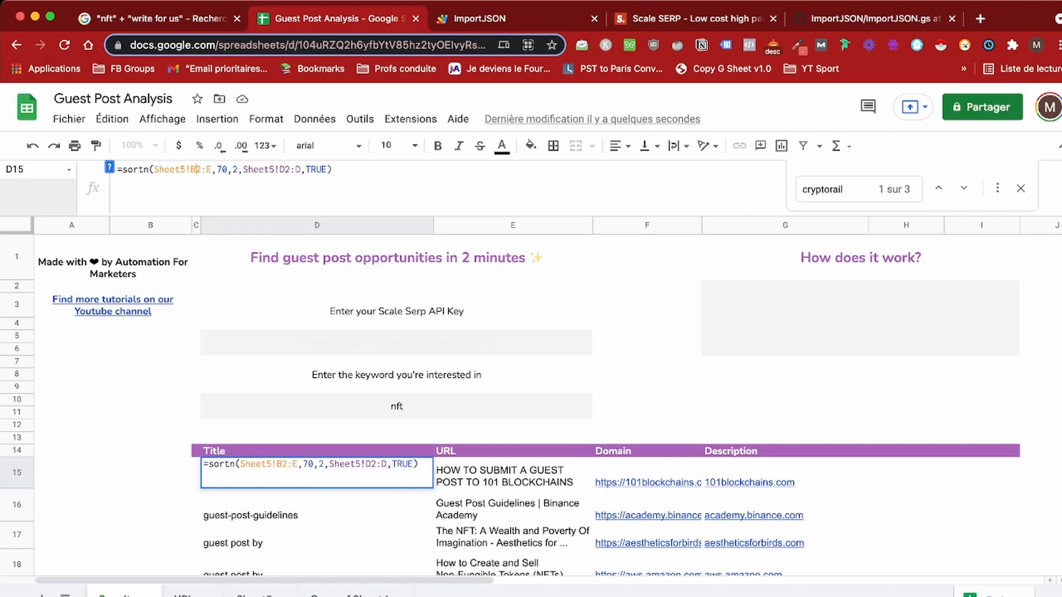
key("Return")
scroll(525, 407, "down", 1)
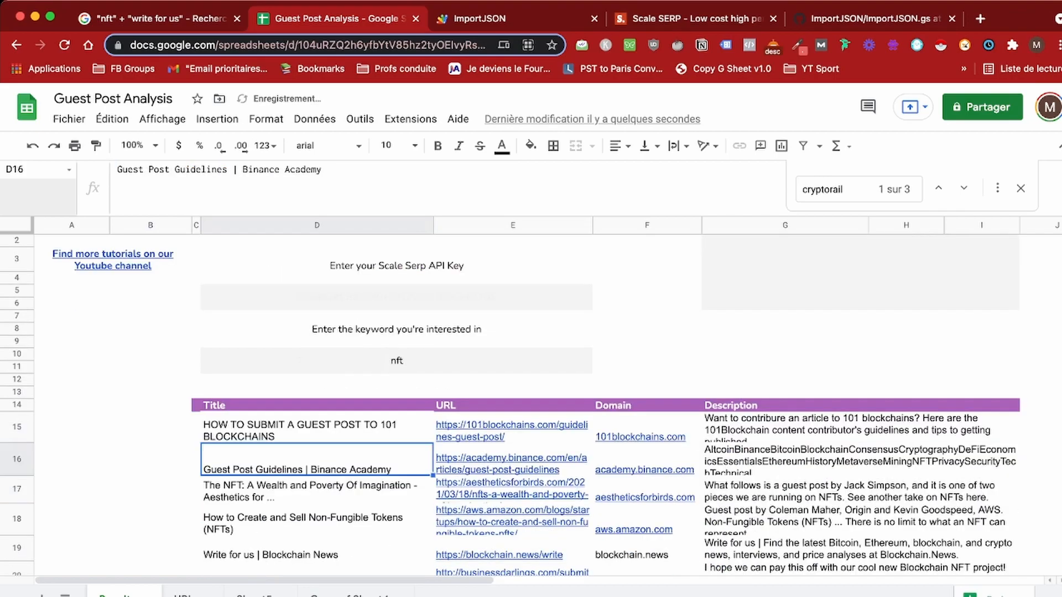
key("Up")
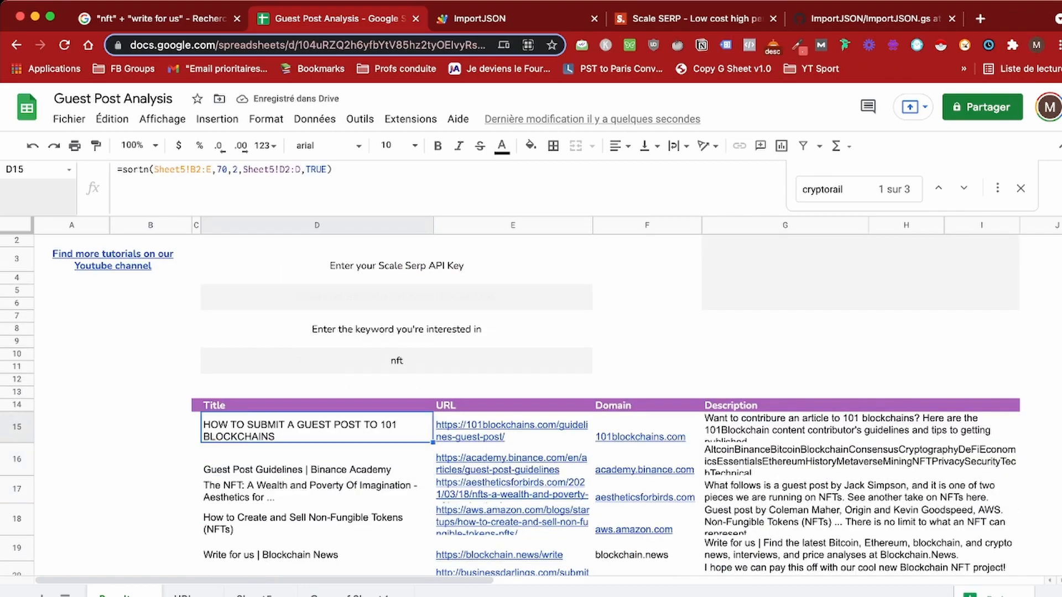
left_click(196, 459)
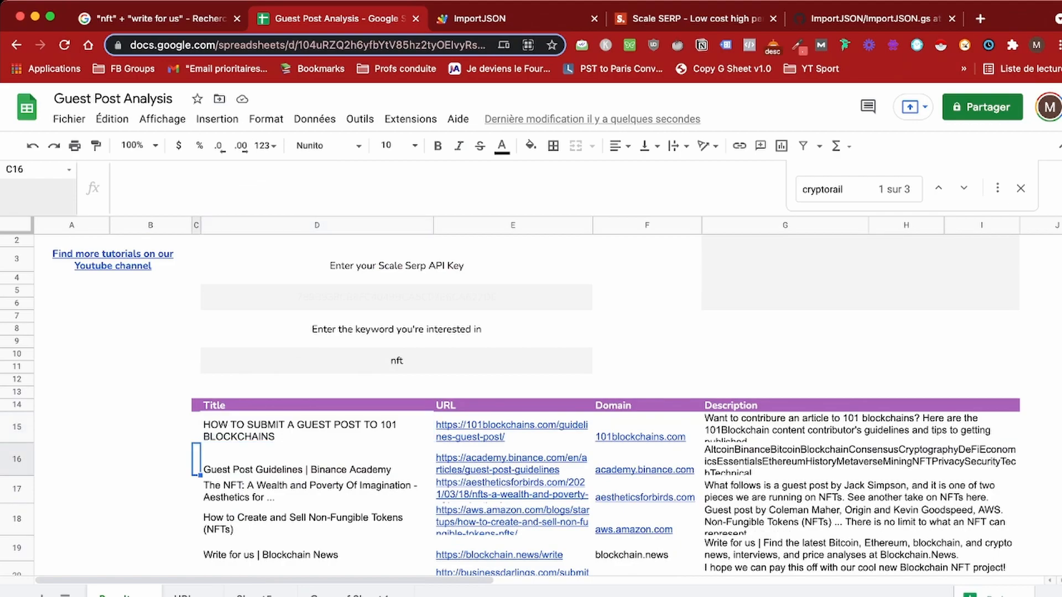
scroll(525, 407, "up", 1)
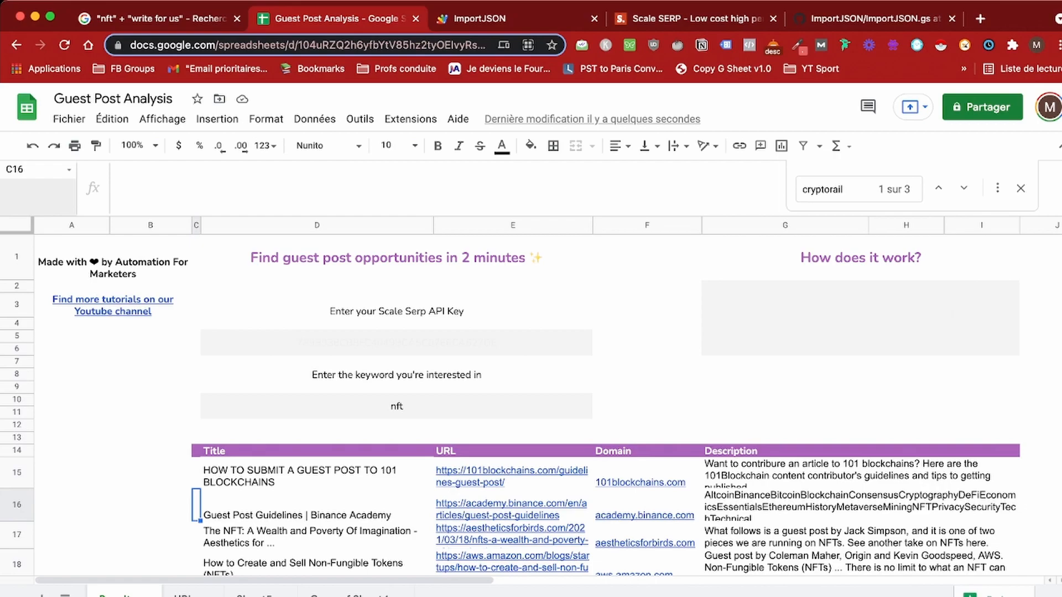
left_click(396, 343)
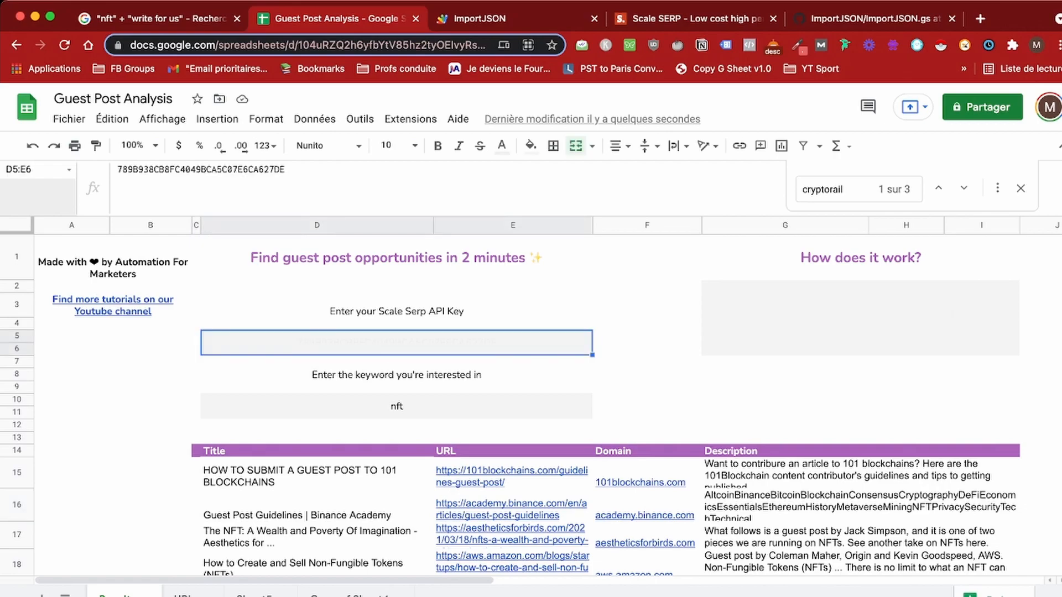
Step: Replace the keyword nft with pets and review the reloaded pet guest-post sites
double_click(396, 406)
double_click(396, 402)
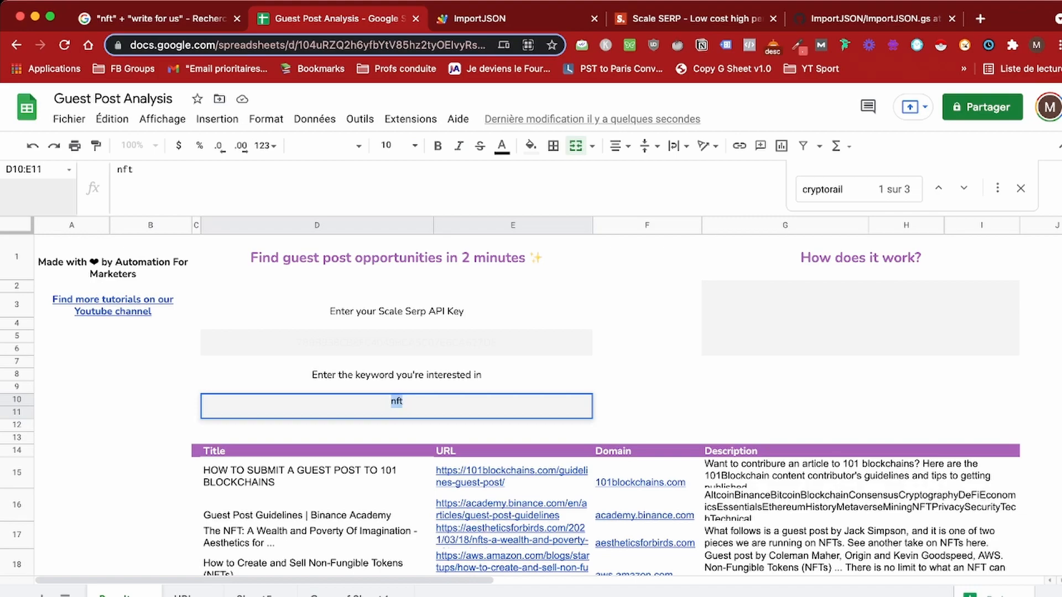
type("pets")
key("Return")
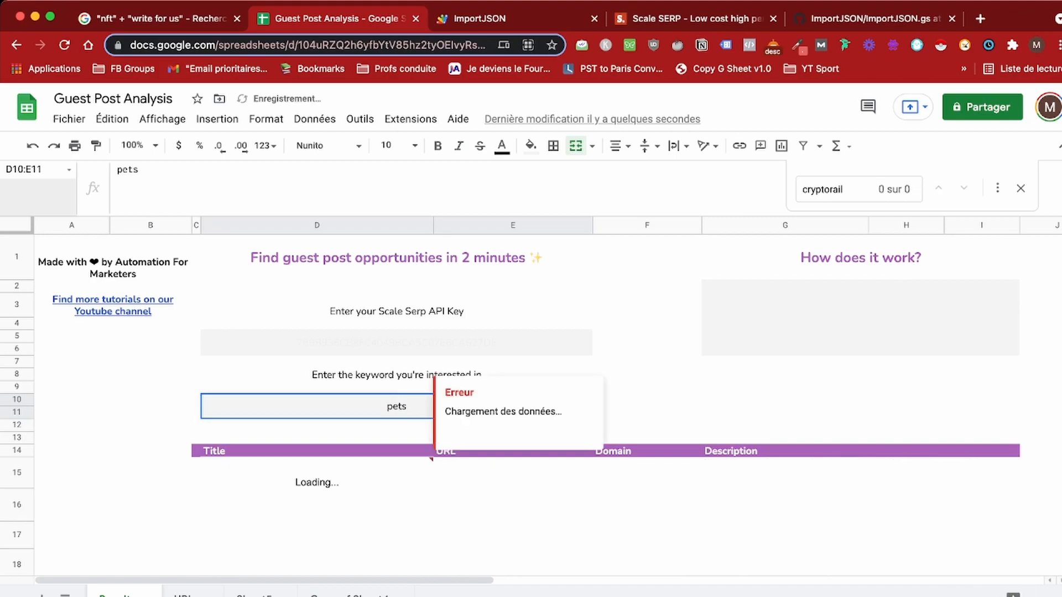
scroll(531, 387, "down", 1)
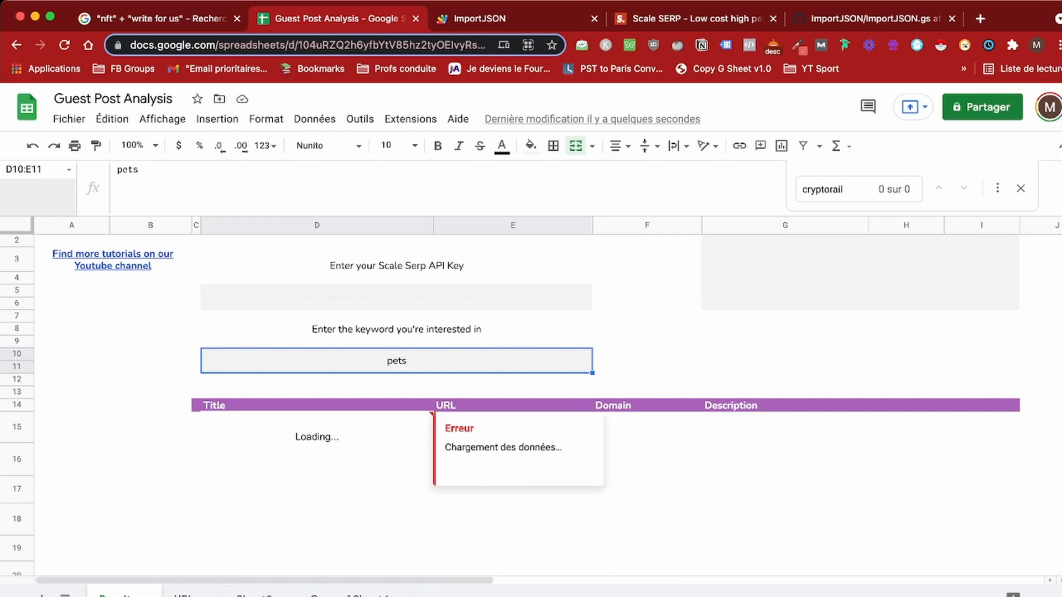
scroll(510, 406, "down", 1)
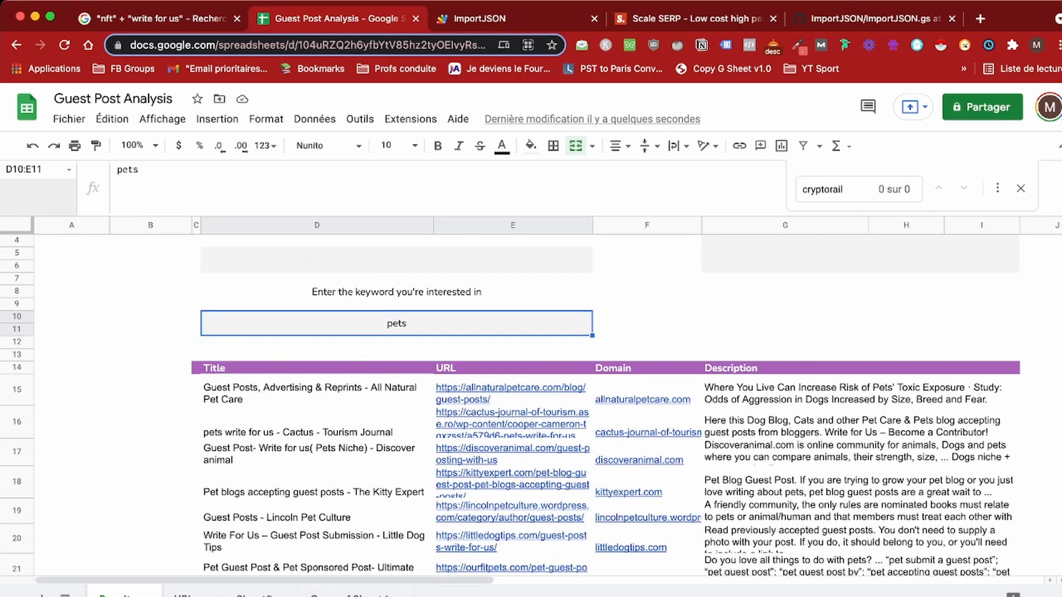
scroll(510, 387, "up", 2)
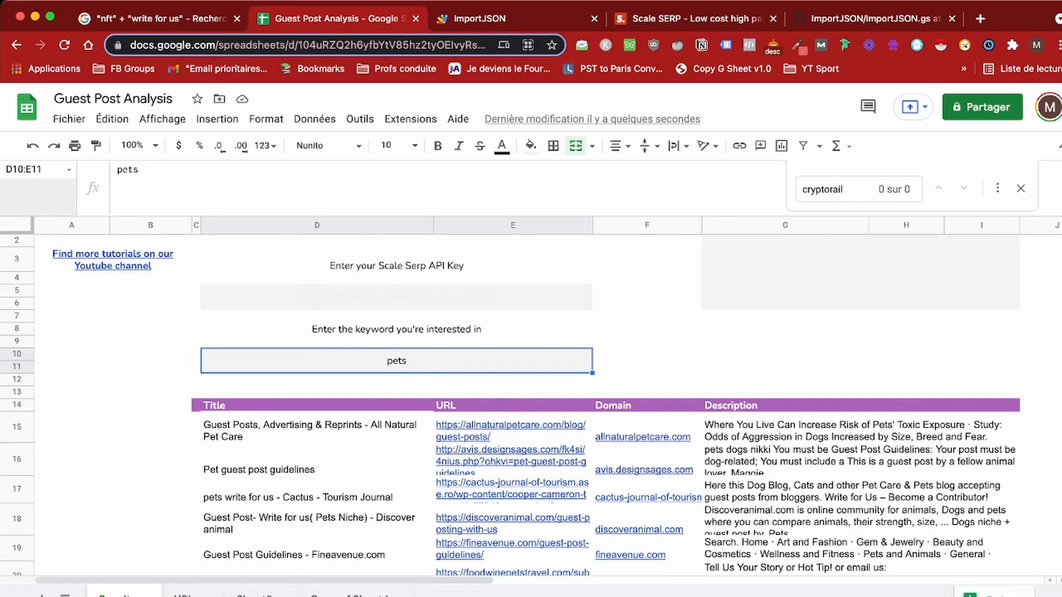